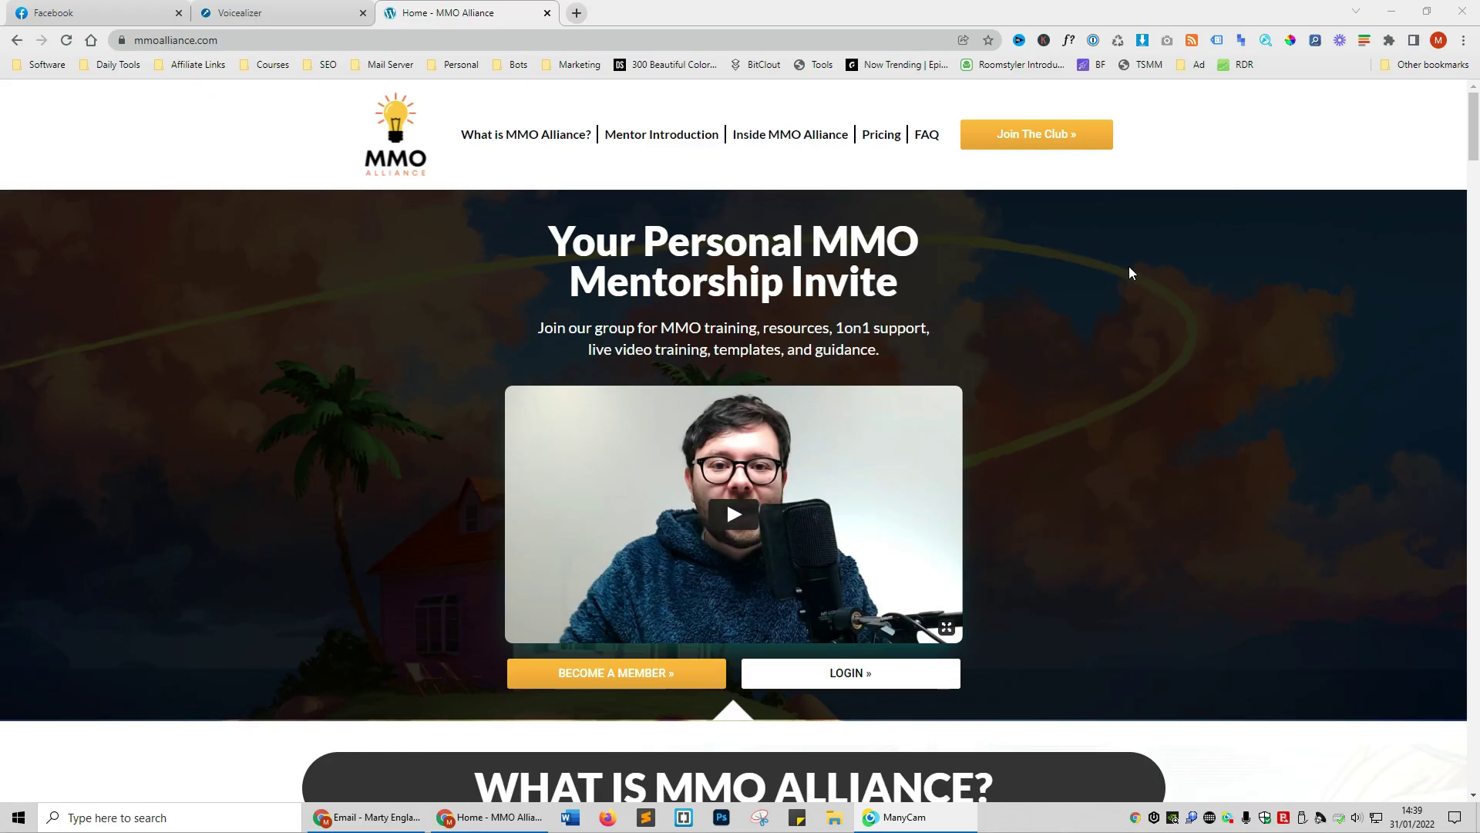
- Scroll the MMO Alliance homepage down to the 'Here is what you are getting' course offer
scroll(1129, 271, down, 6)
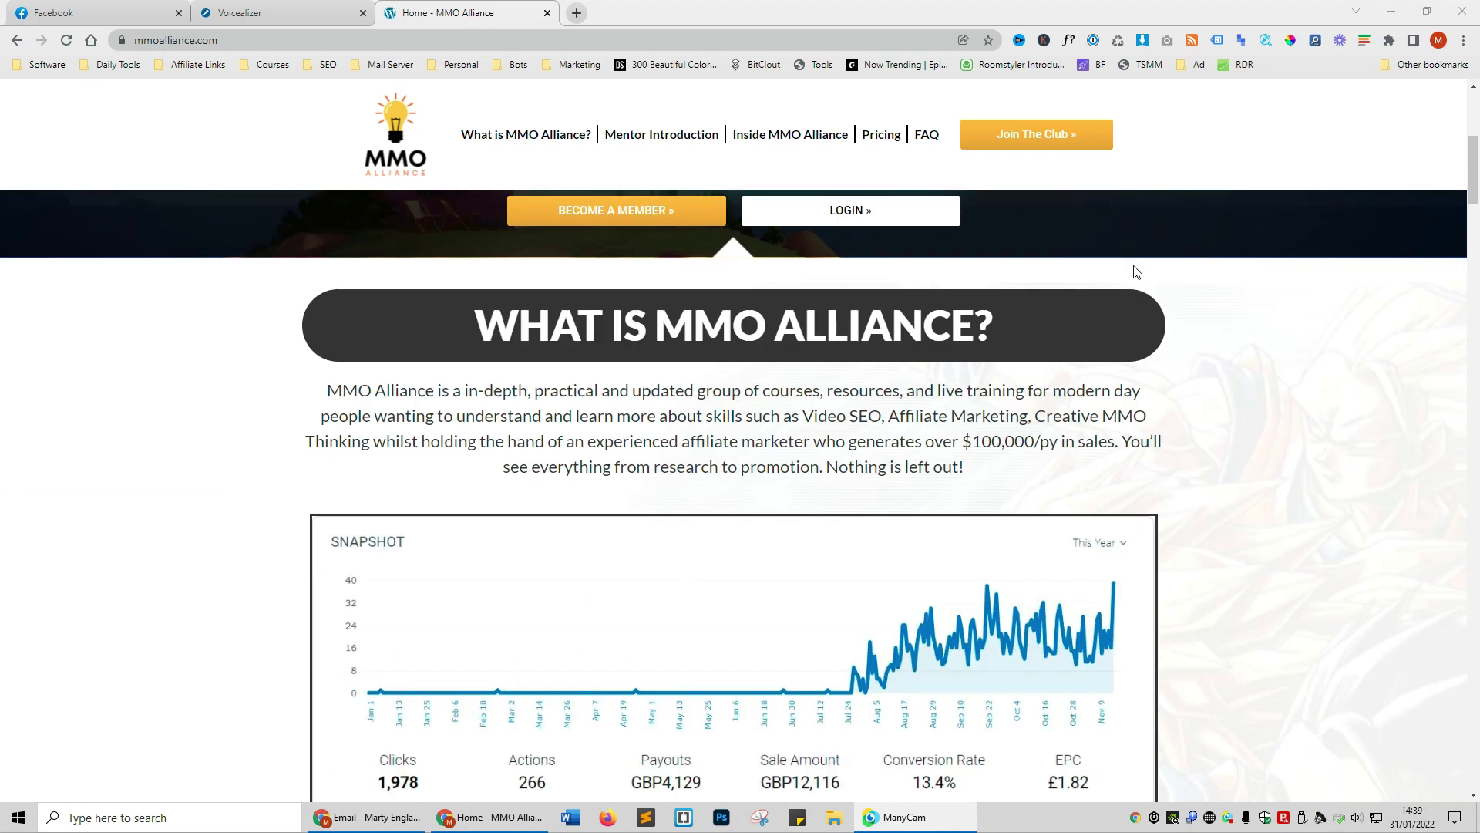
scroll(1137, 272, down, 3)
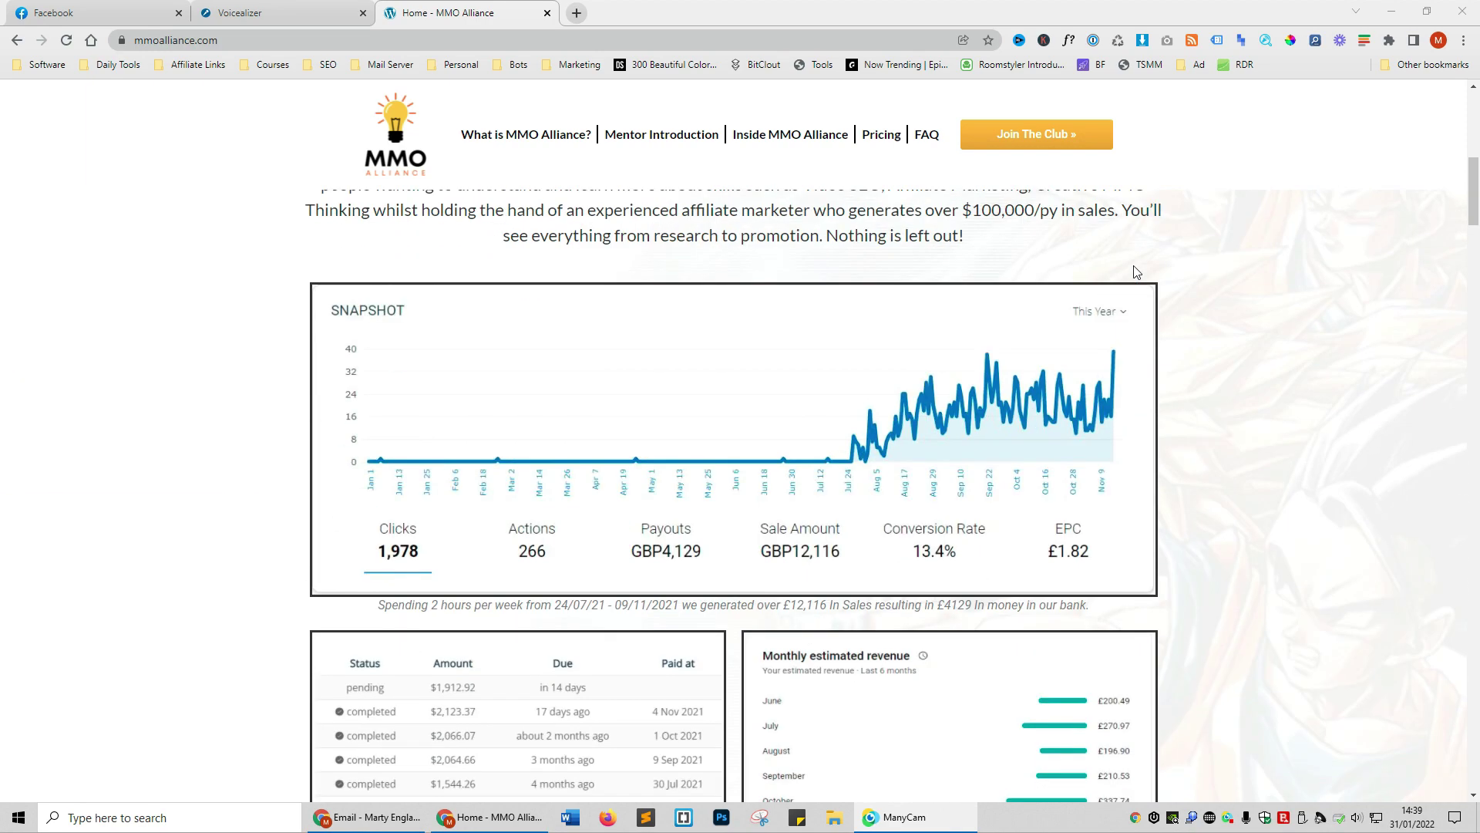
scroll(1136, 272, down, 1)
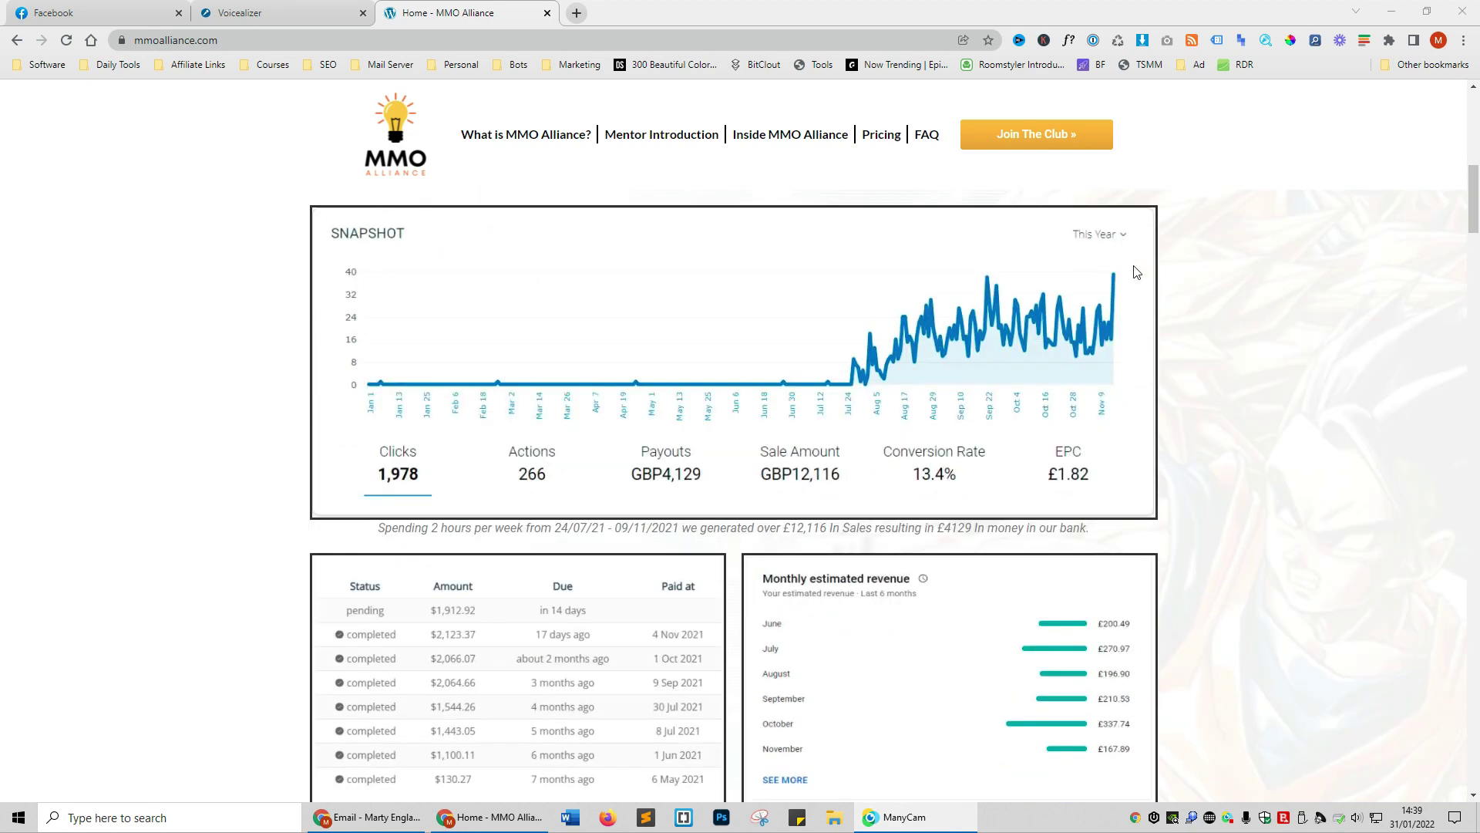
scroll(1136, 272, down, 1)
scroll(1136, 271, down, 6)
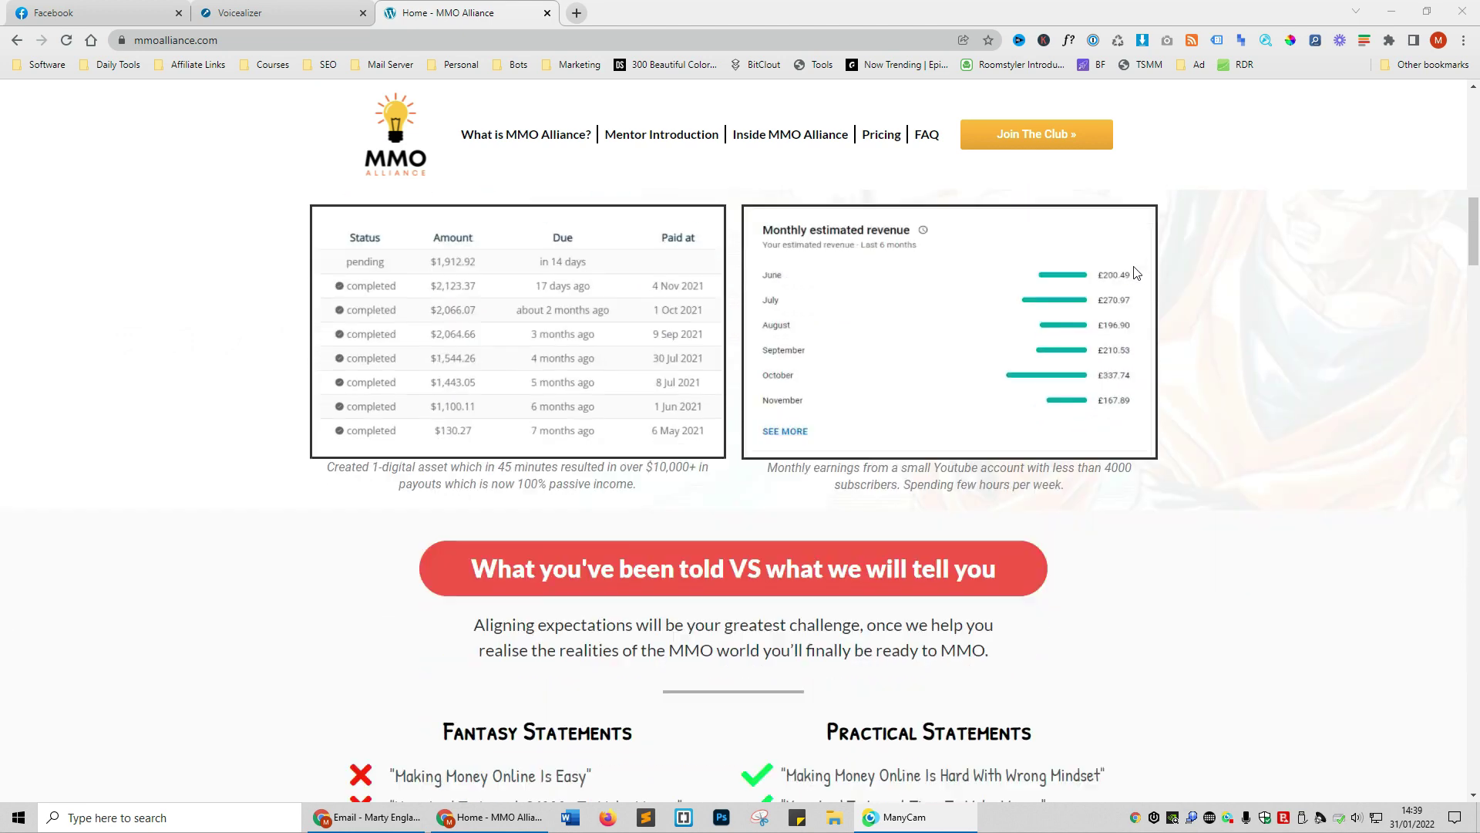
scroll(1136, 272, down, 1)
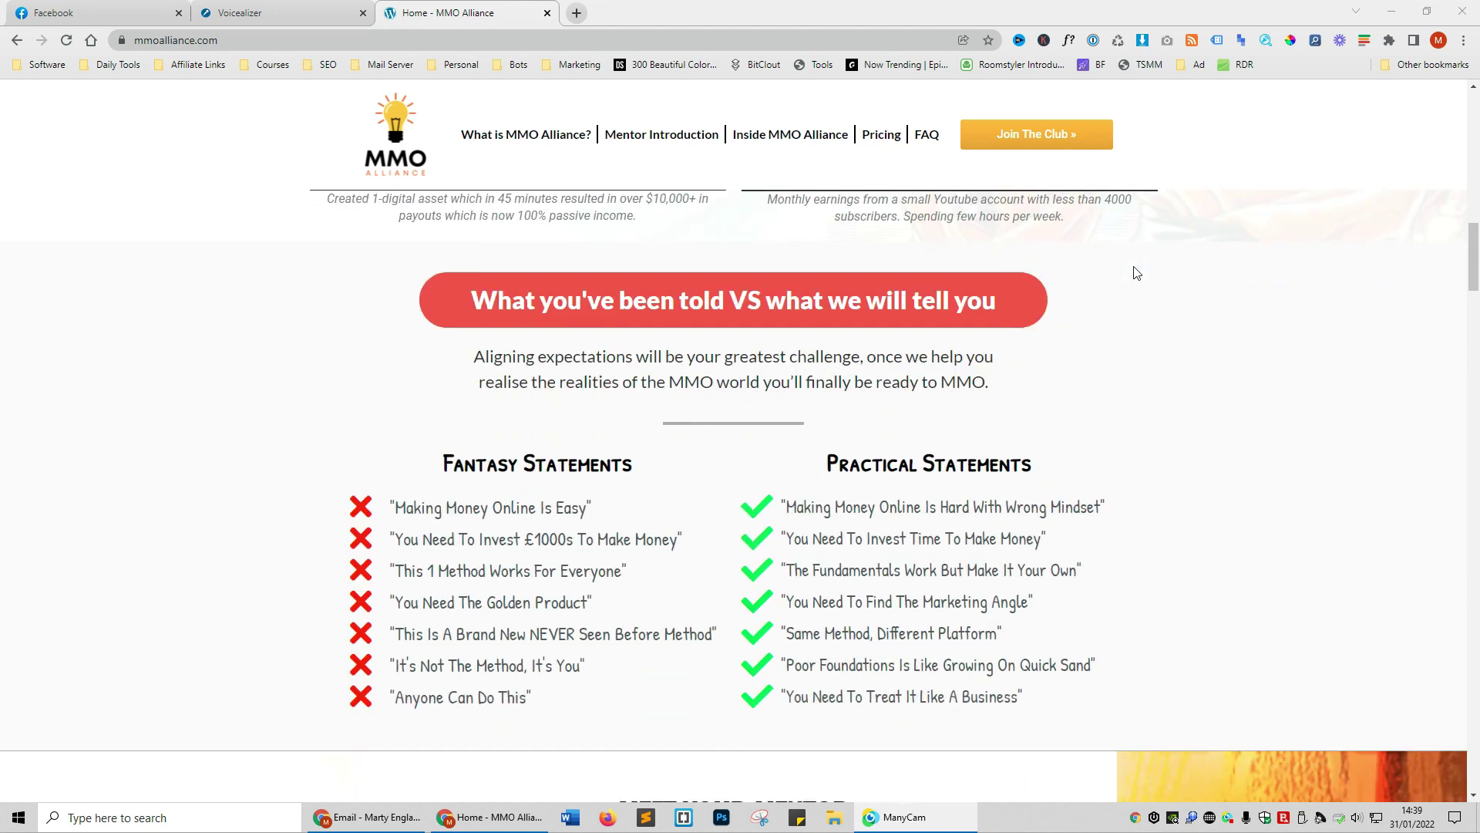
scroll(1136, 272, down, 4)
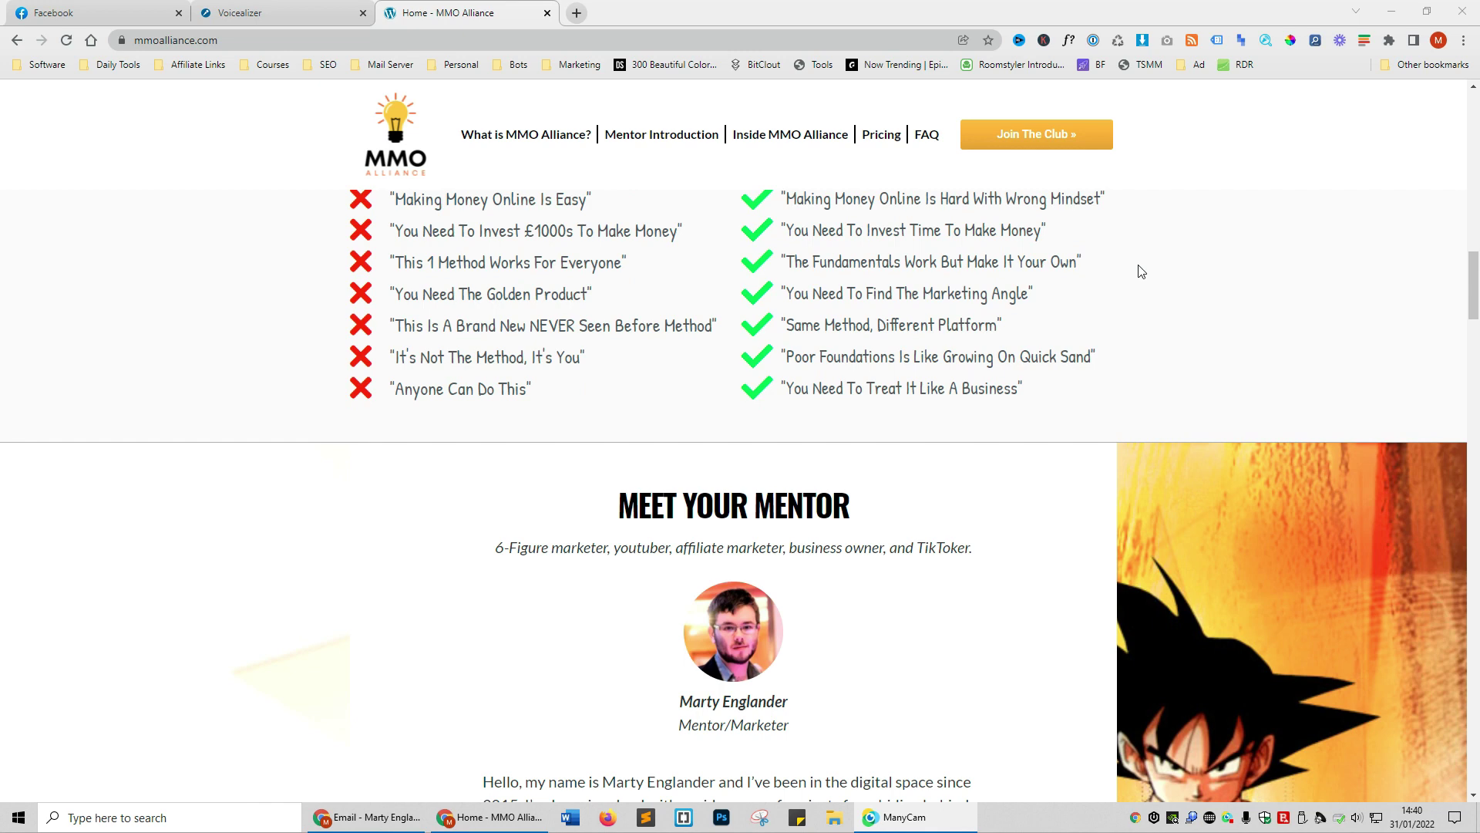
scroll(1141, 271, down, 3)
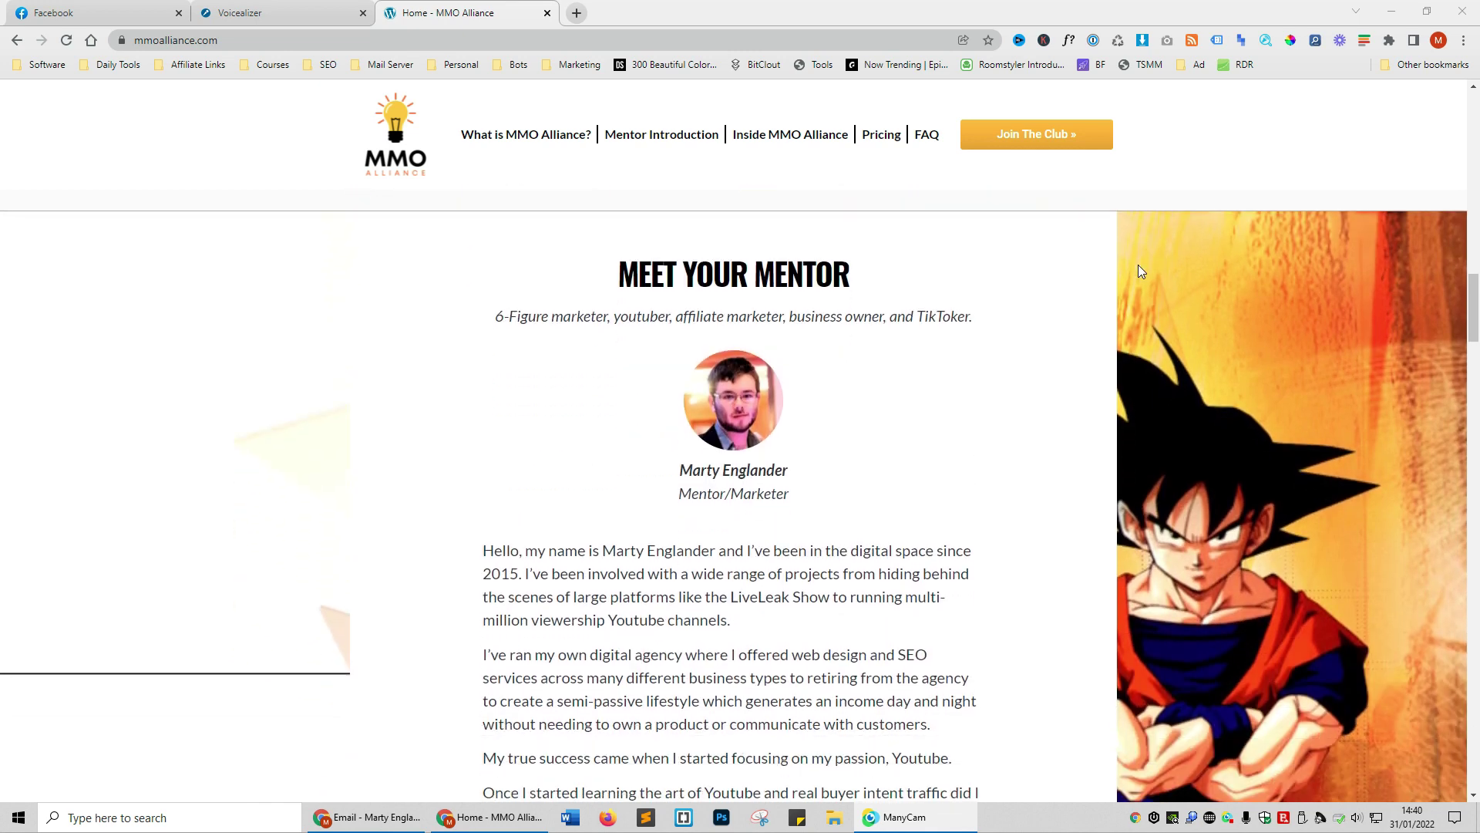
scroll(1138, 265, down, 6)
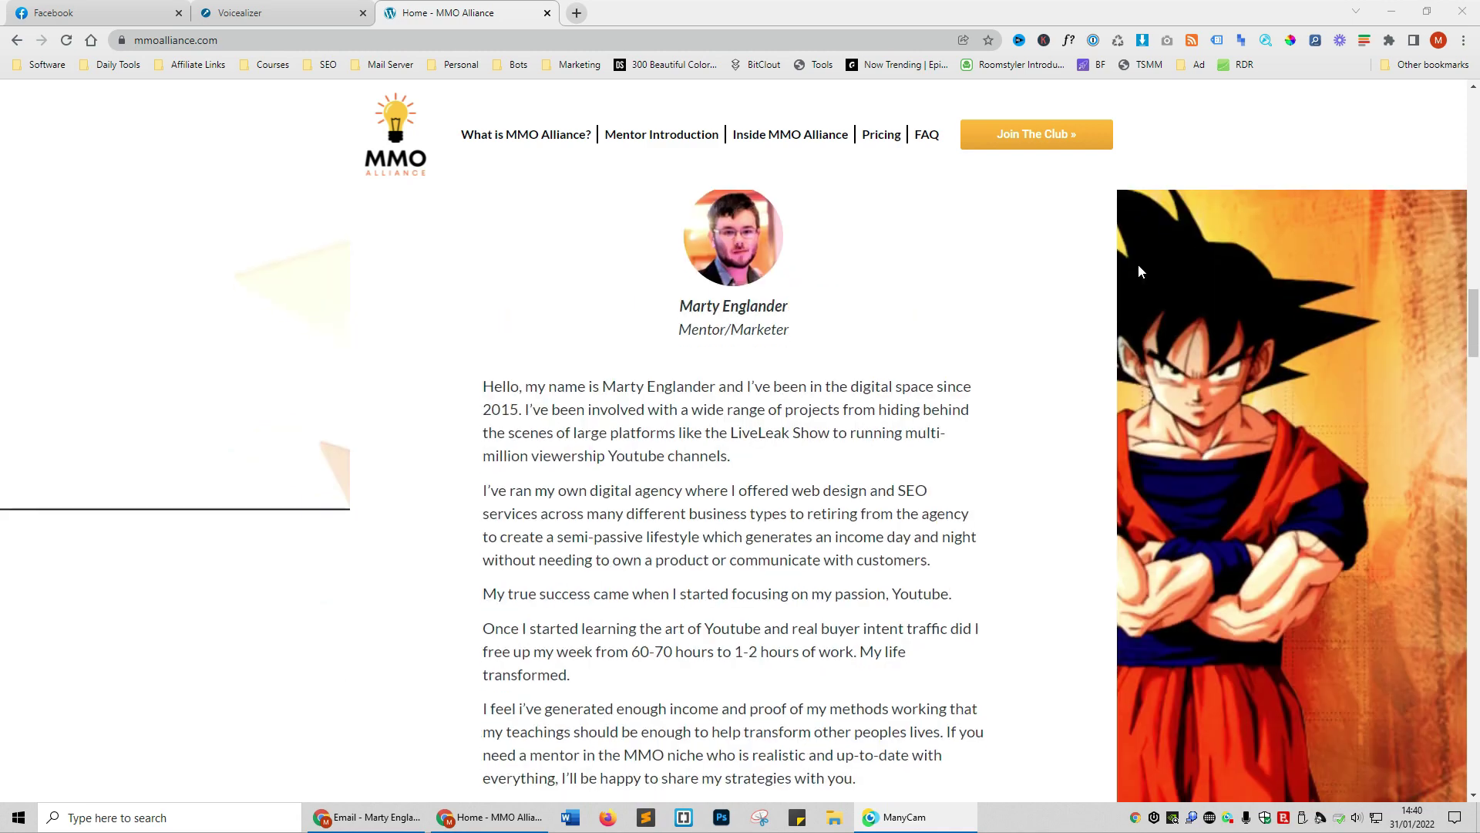
scroll(1137, 266, down, 1)
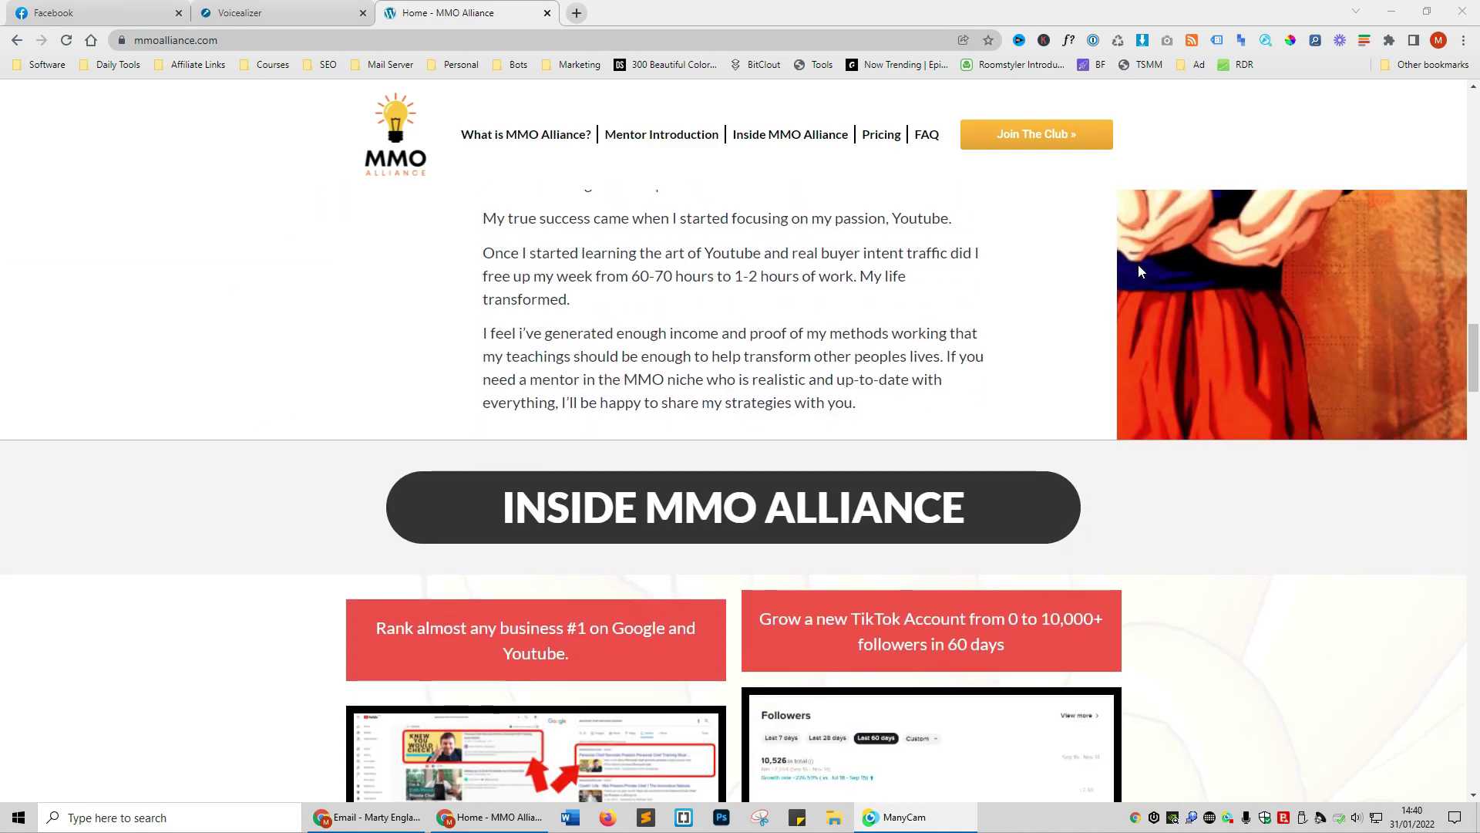
scroll(1138, 265, down, 2)
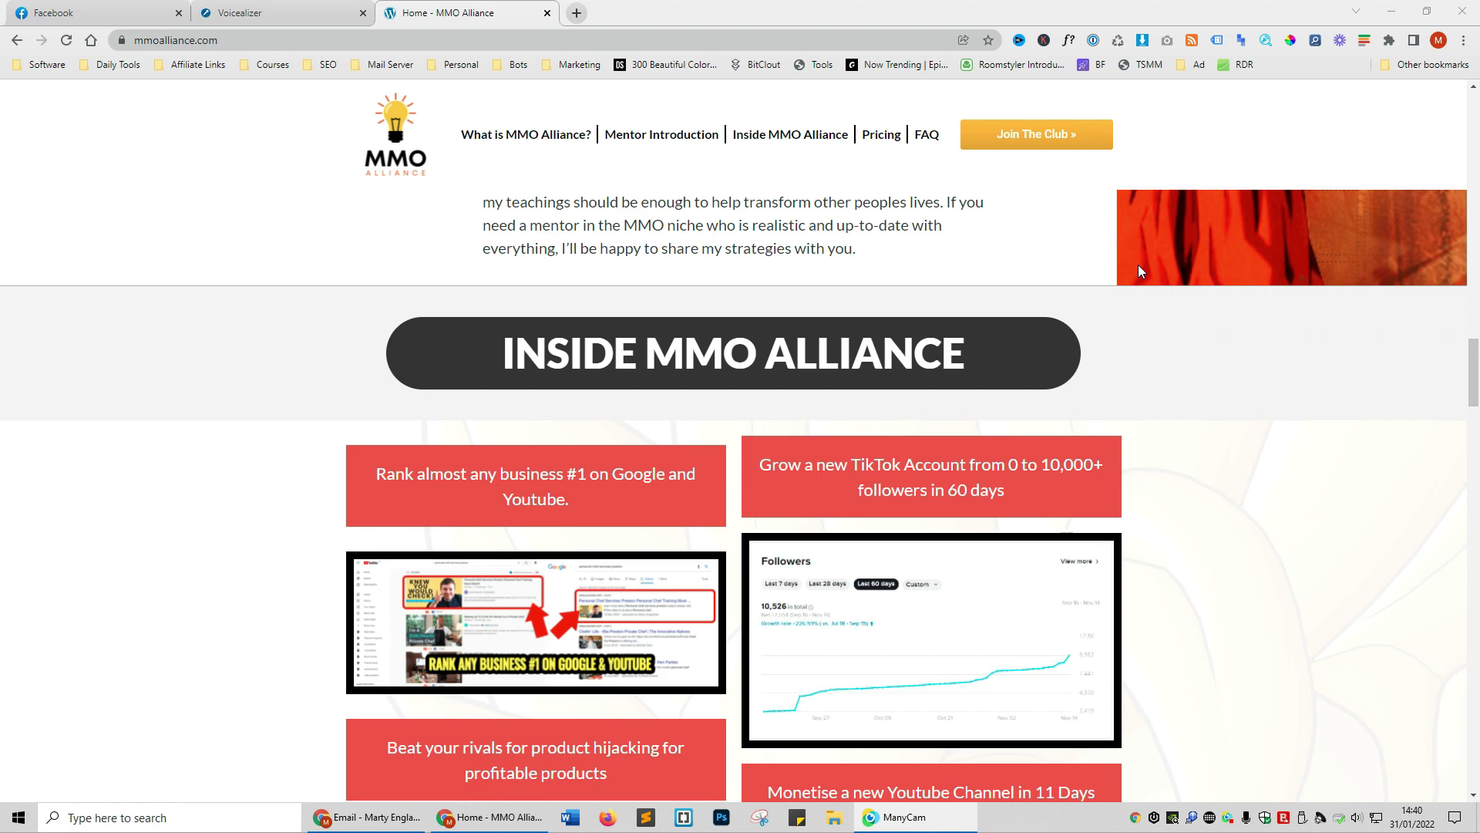
scroll(1139, 270, down, 2)
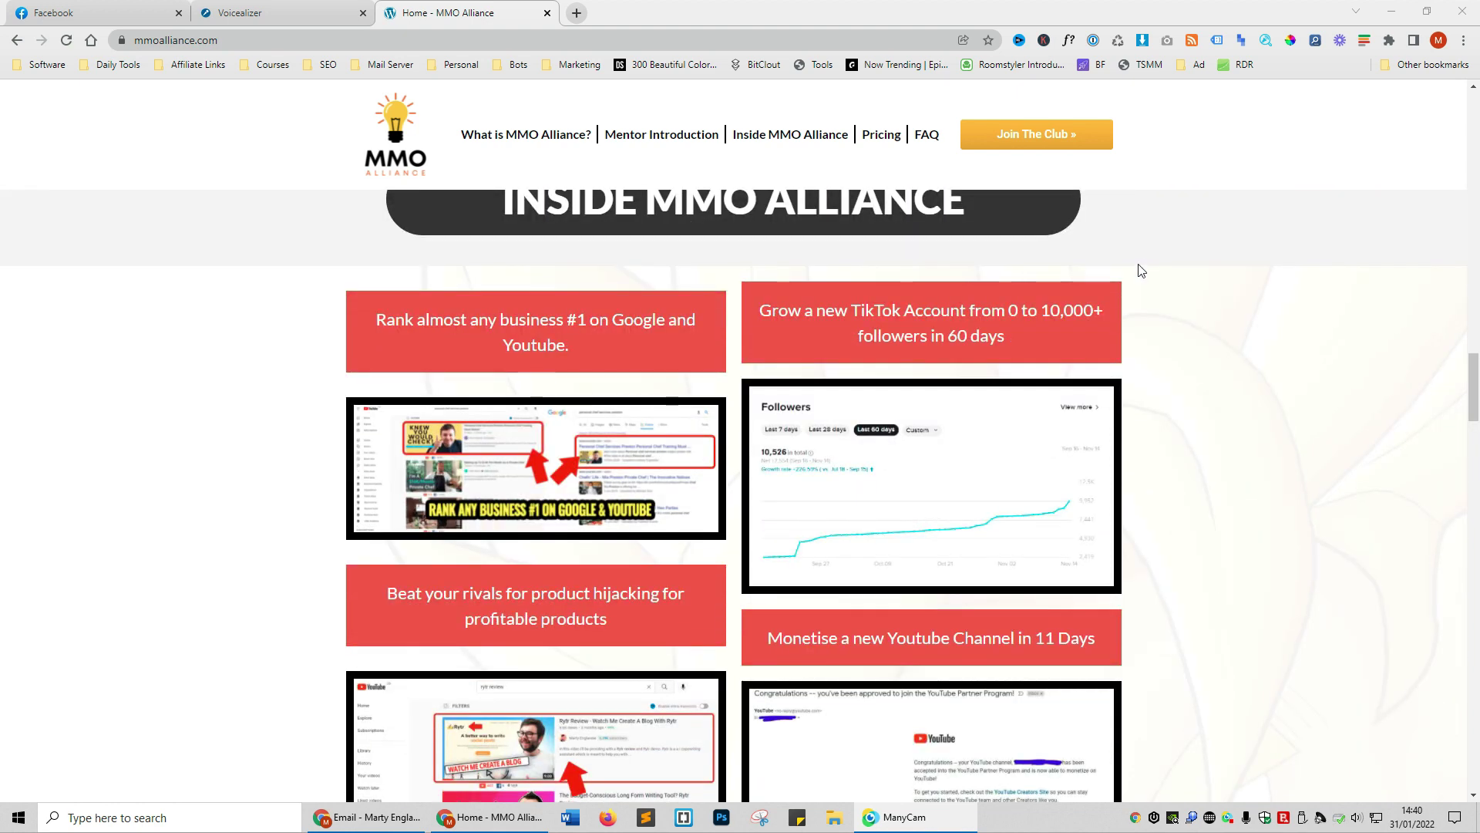
scroll(1141, 270, down, 3)
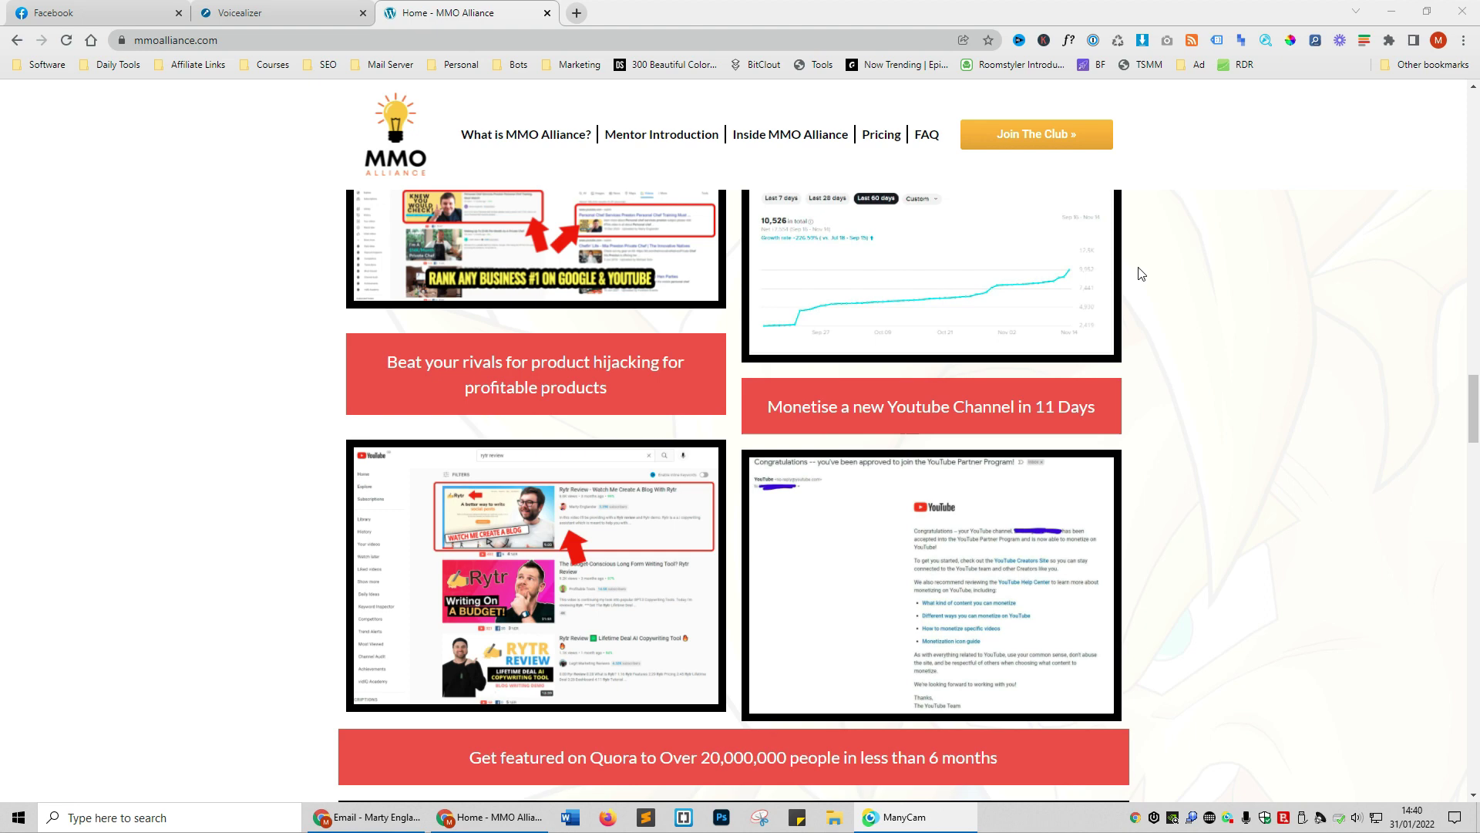
scroll(1141, 272, down, 1)
scroll(1141, 273, down, 2)
scroll(1141, 273, down, 3)
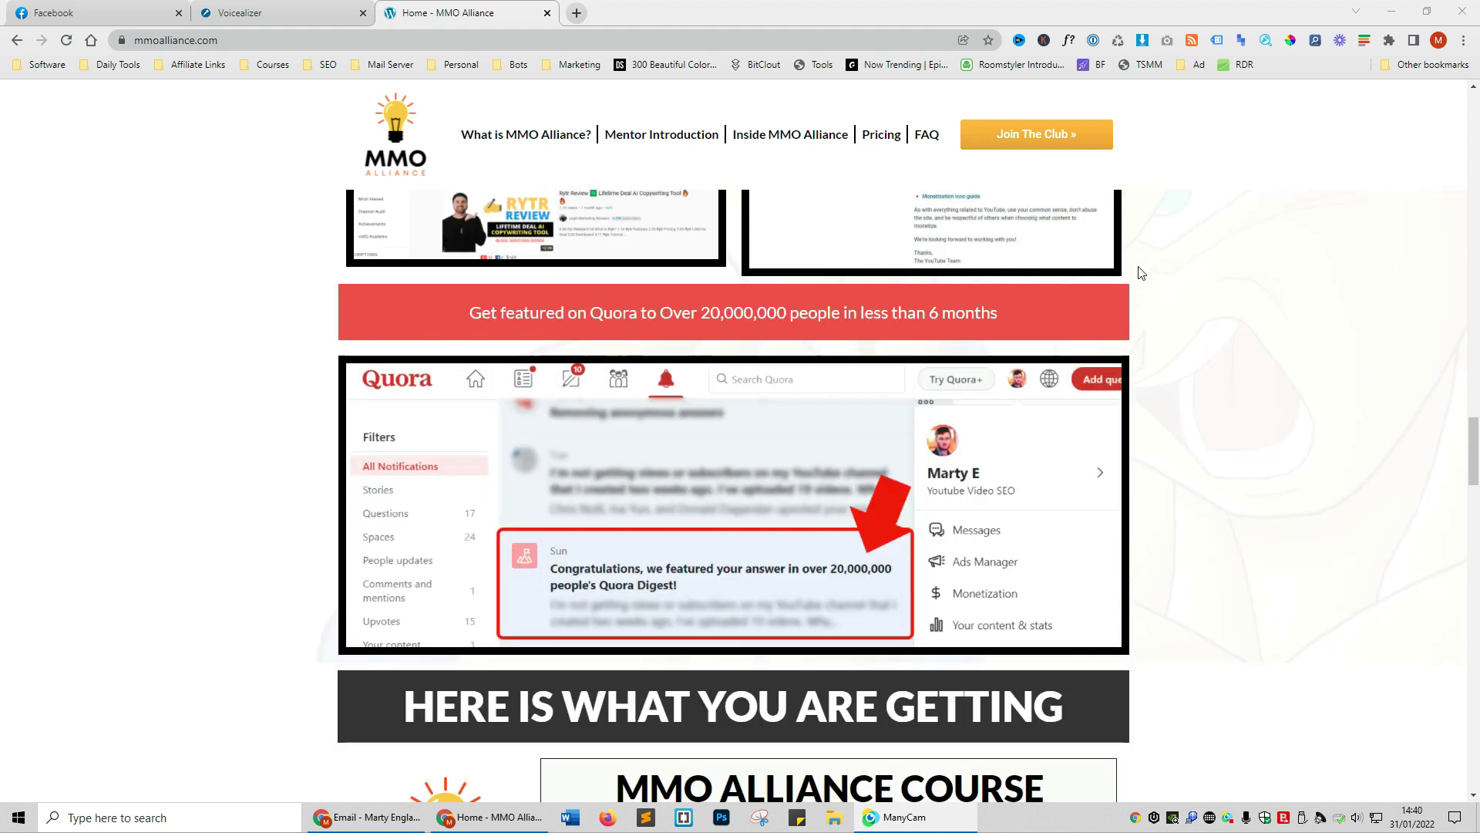
scroll(1141, 273, down, 2)
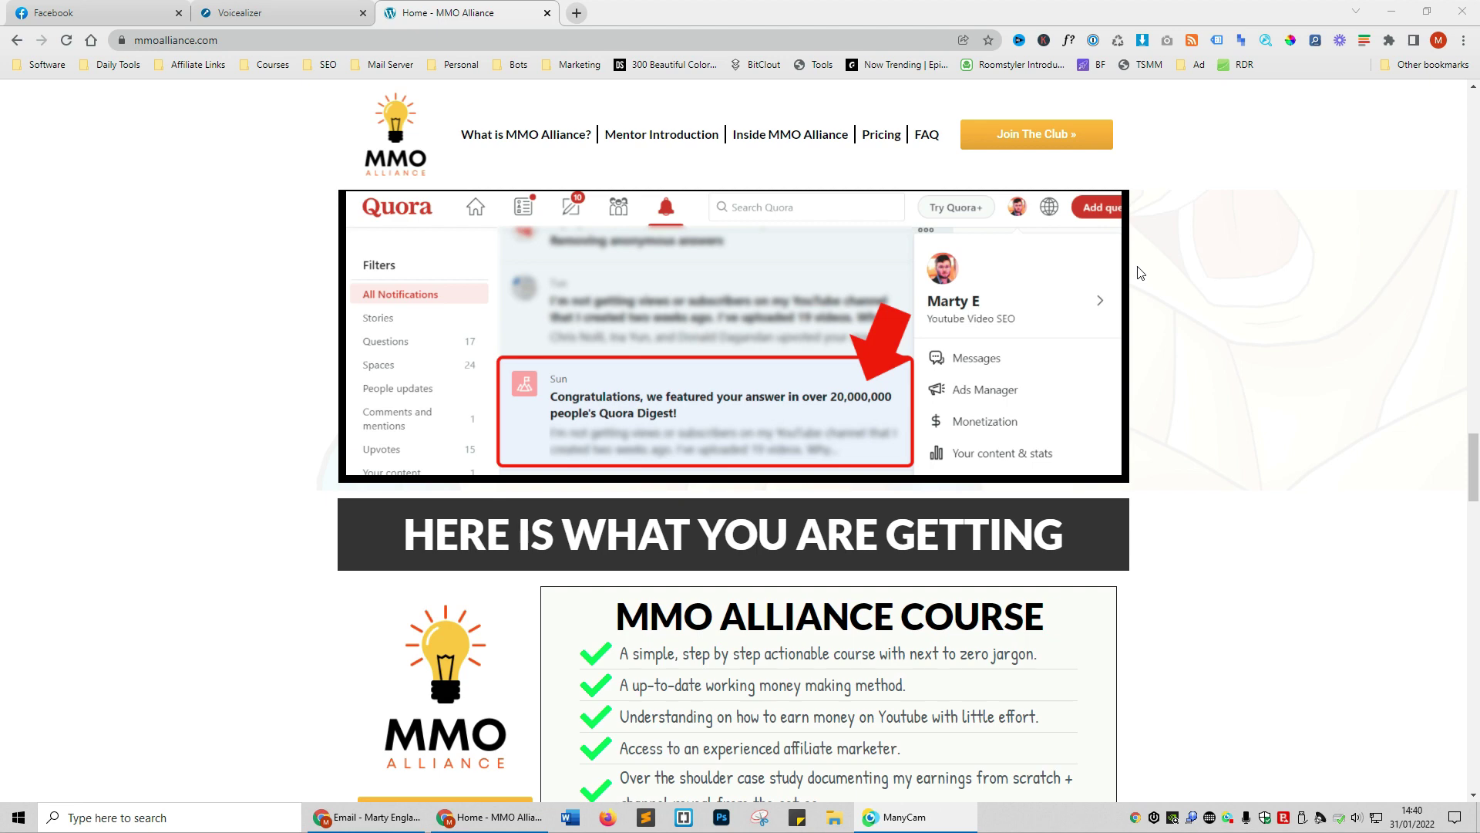
scroll(1141, 273, down, 3)
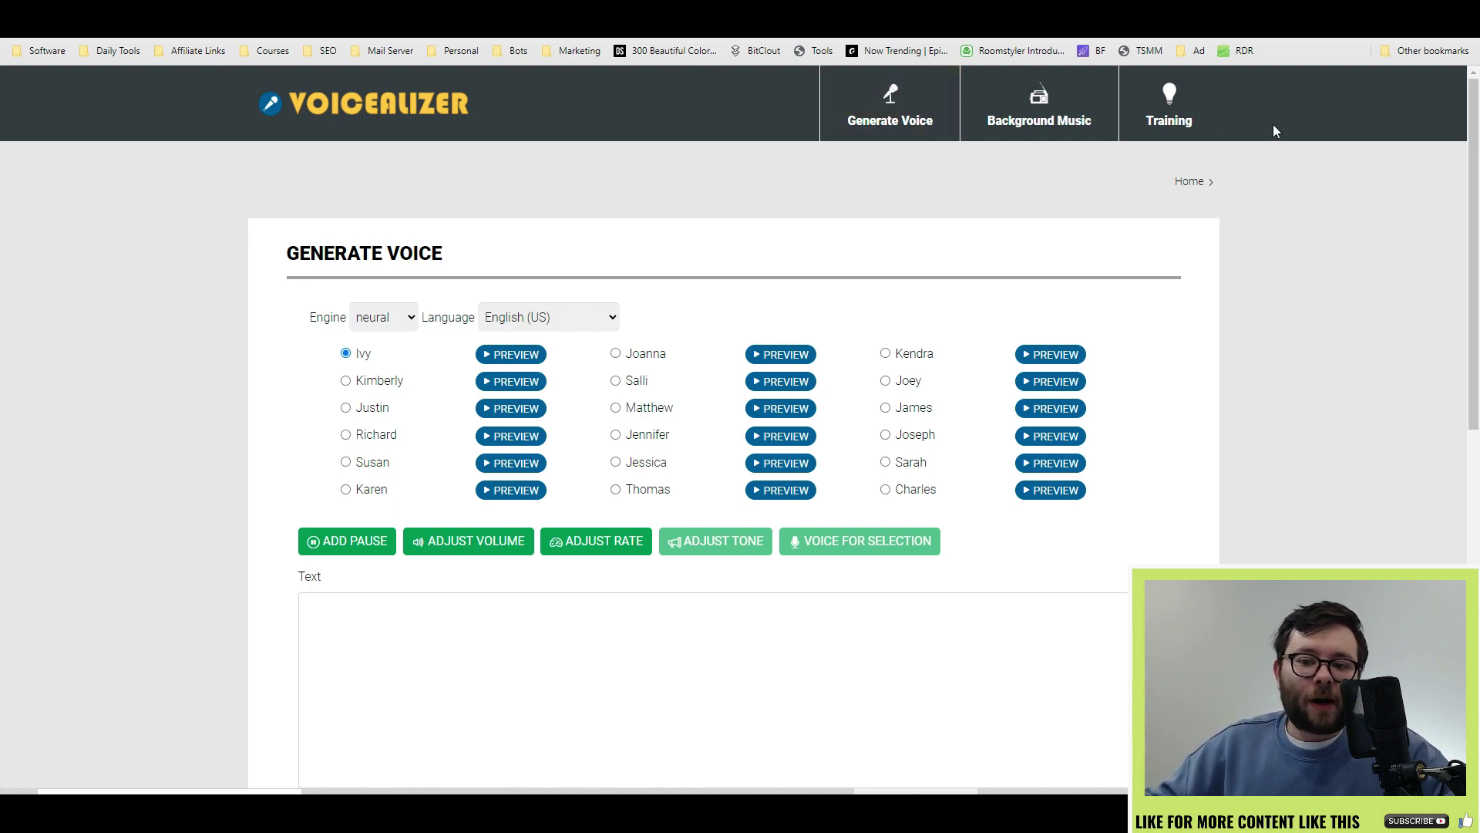
mouse_move(927, 124)
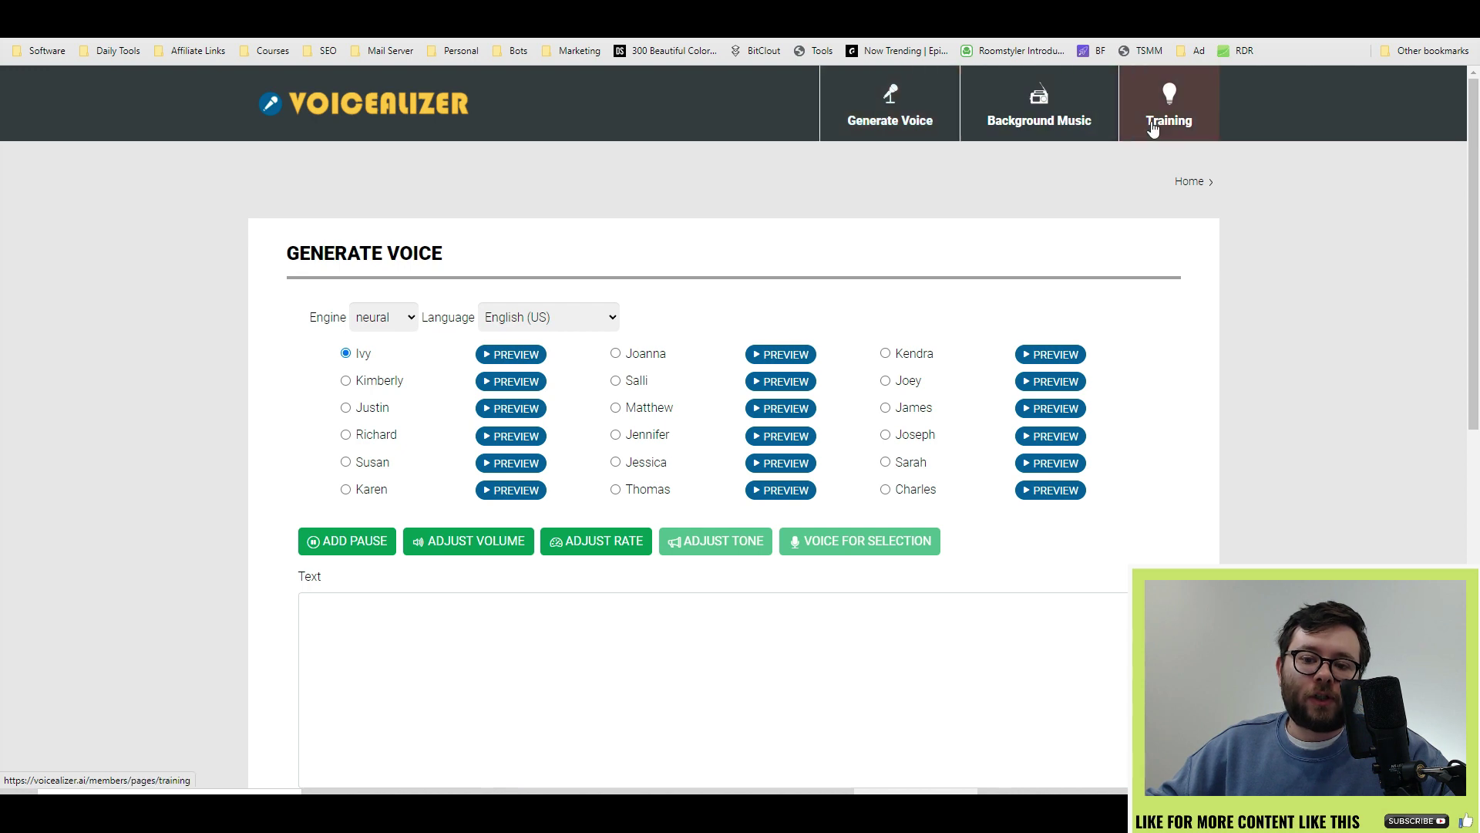
click(1018, 118)
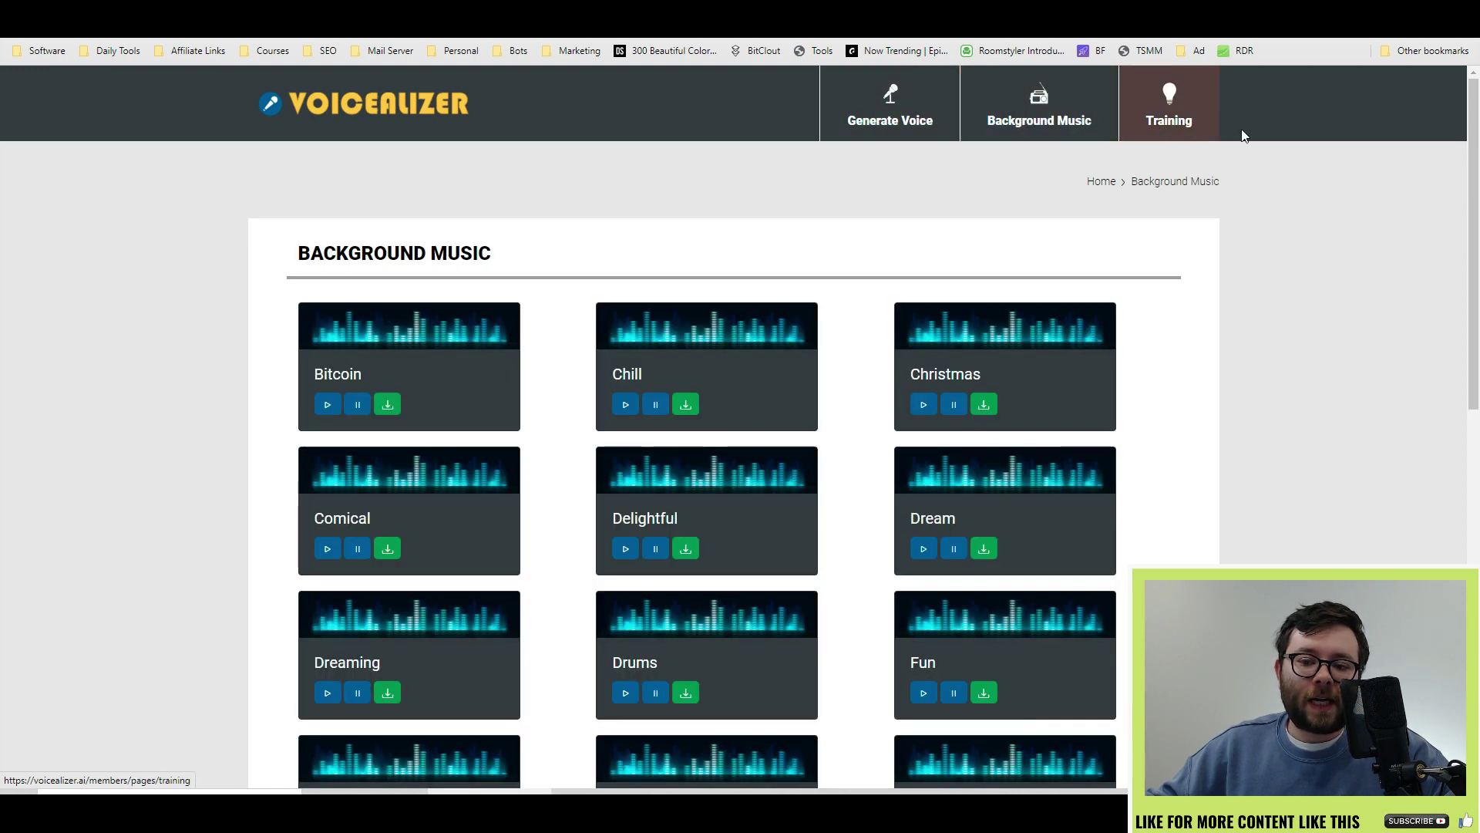
click(1173, 110)
scroll(770, 478, down, 2)
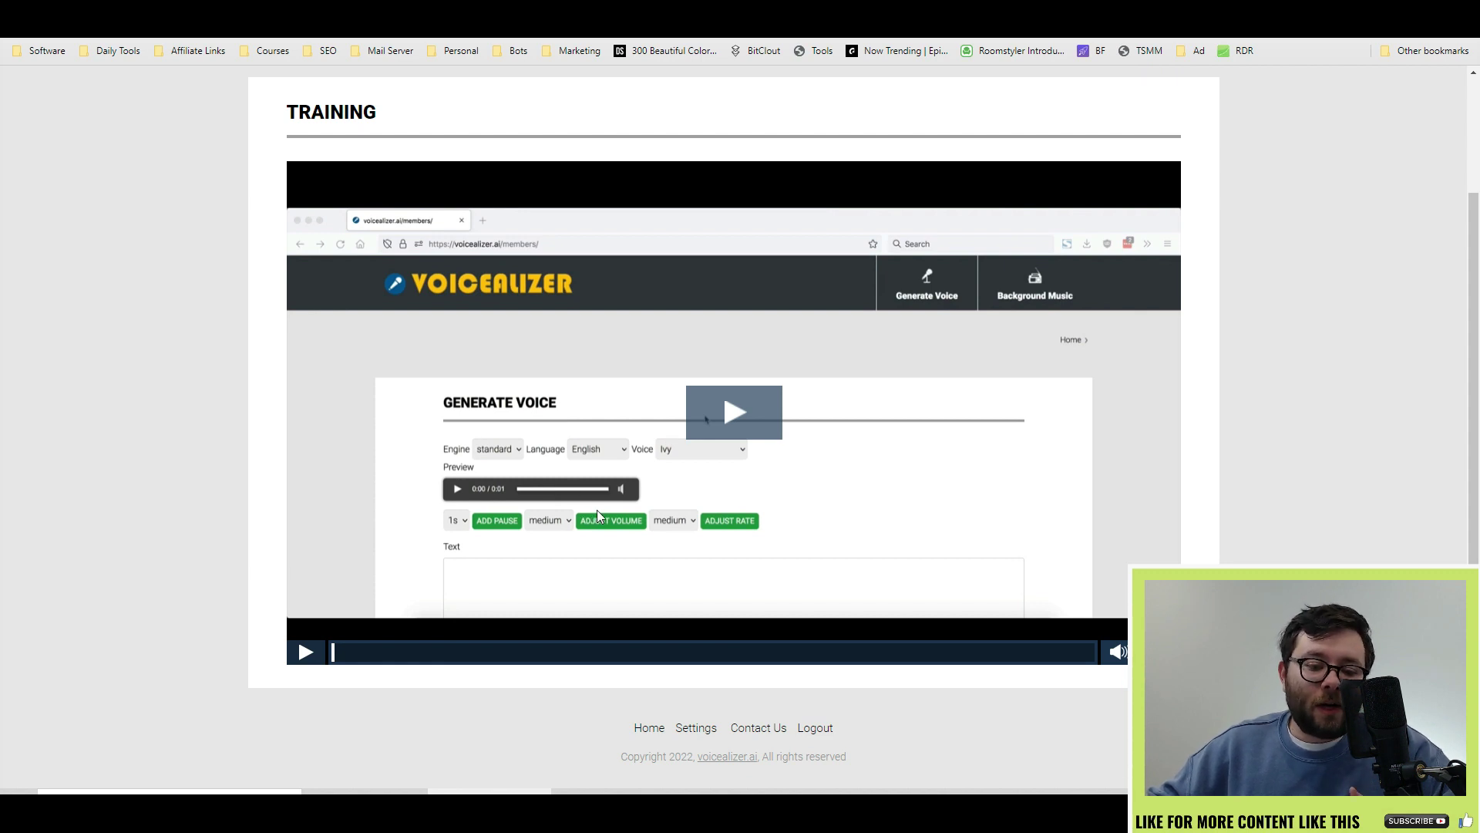
scroll(976, 436, up, 1)
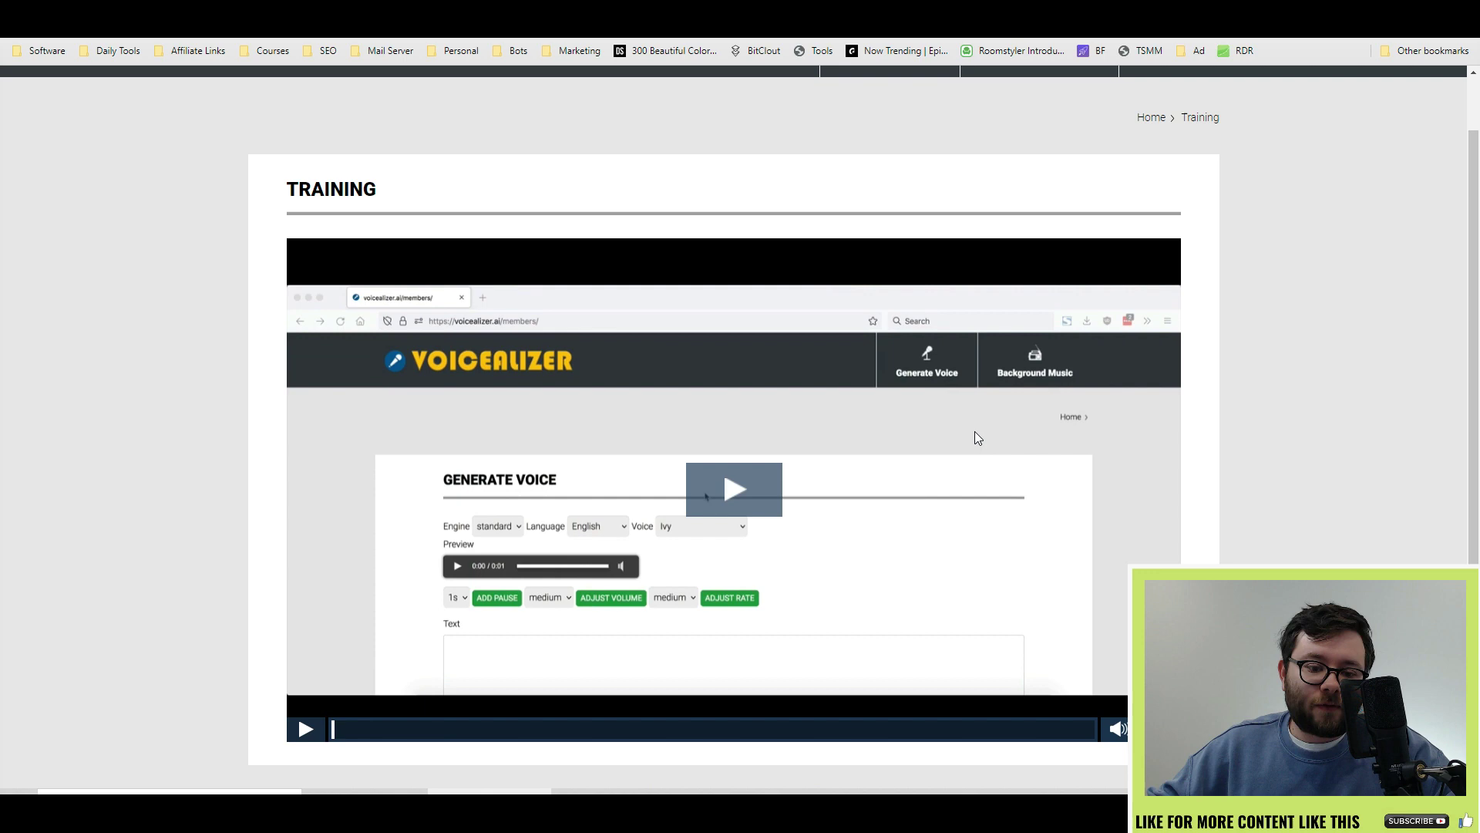
scroll(974, 433, up, 1)
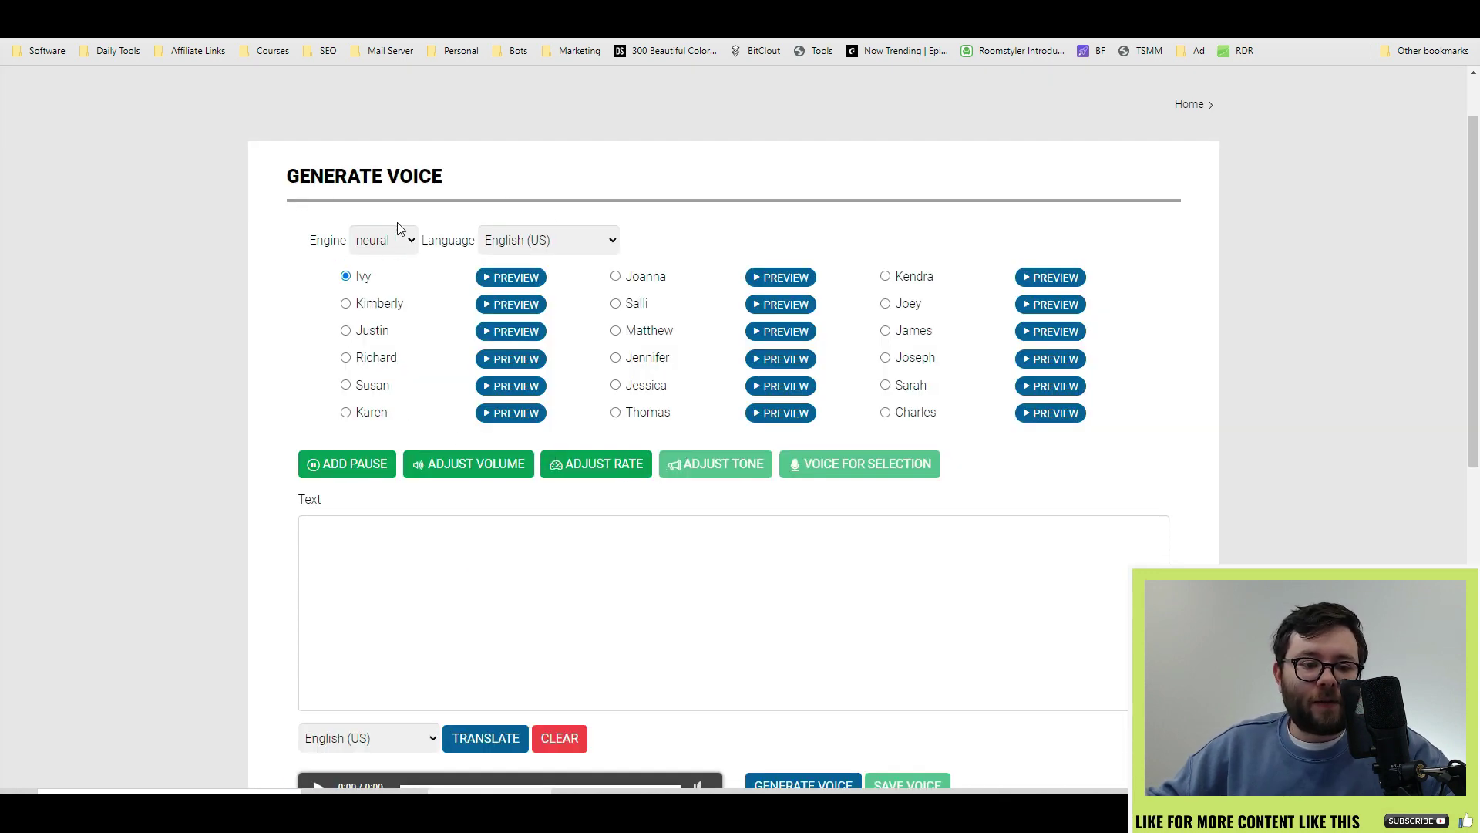
click(404, 239)
click(577, 239)
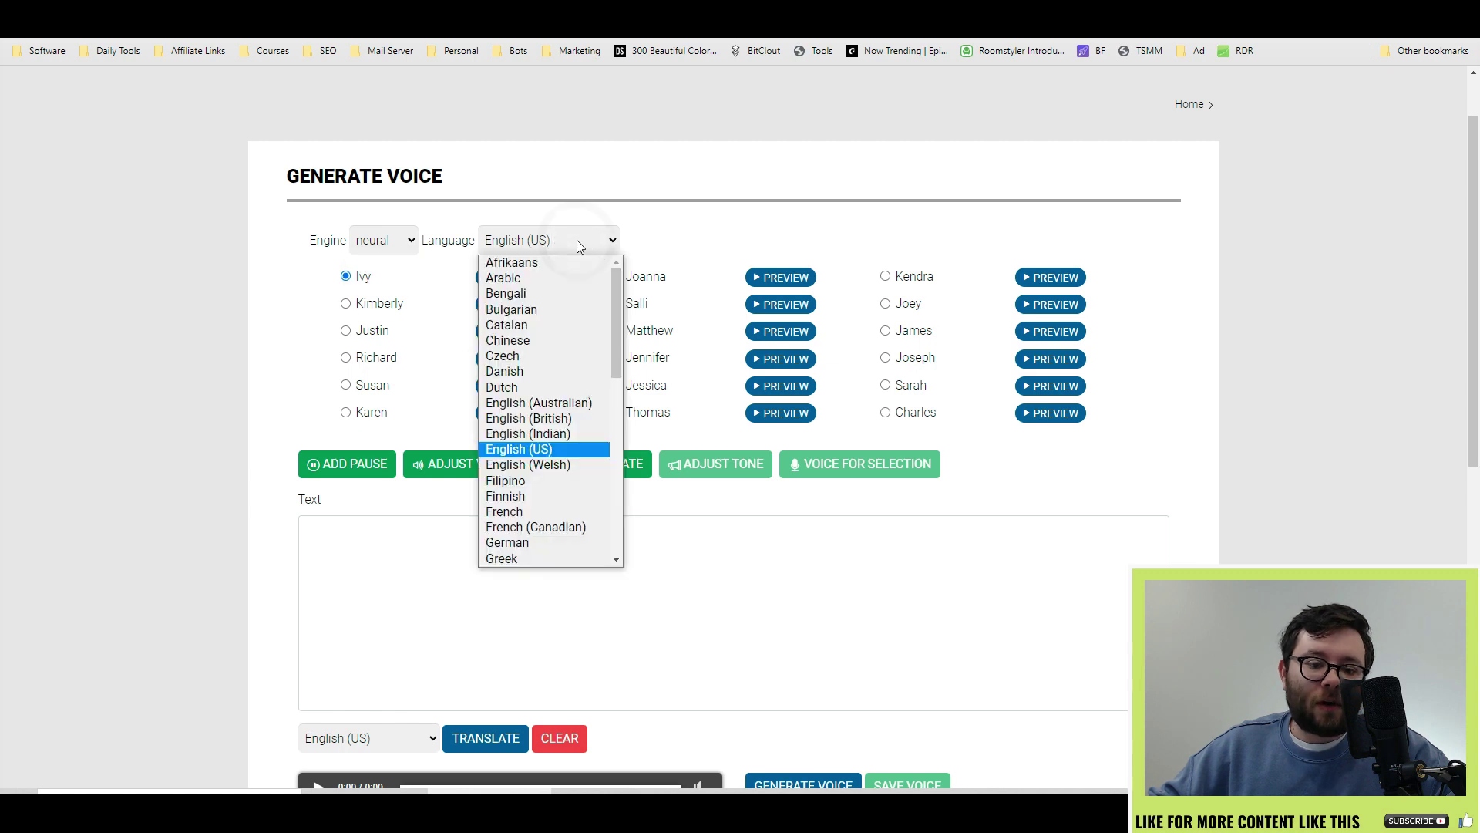
click(577, 239)
click(395, 244)
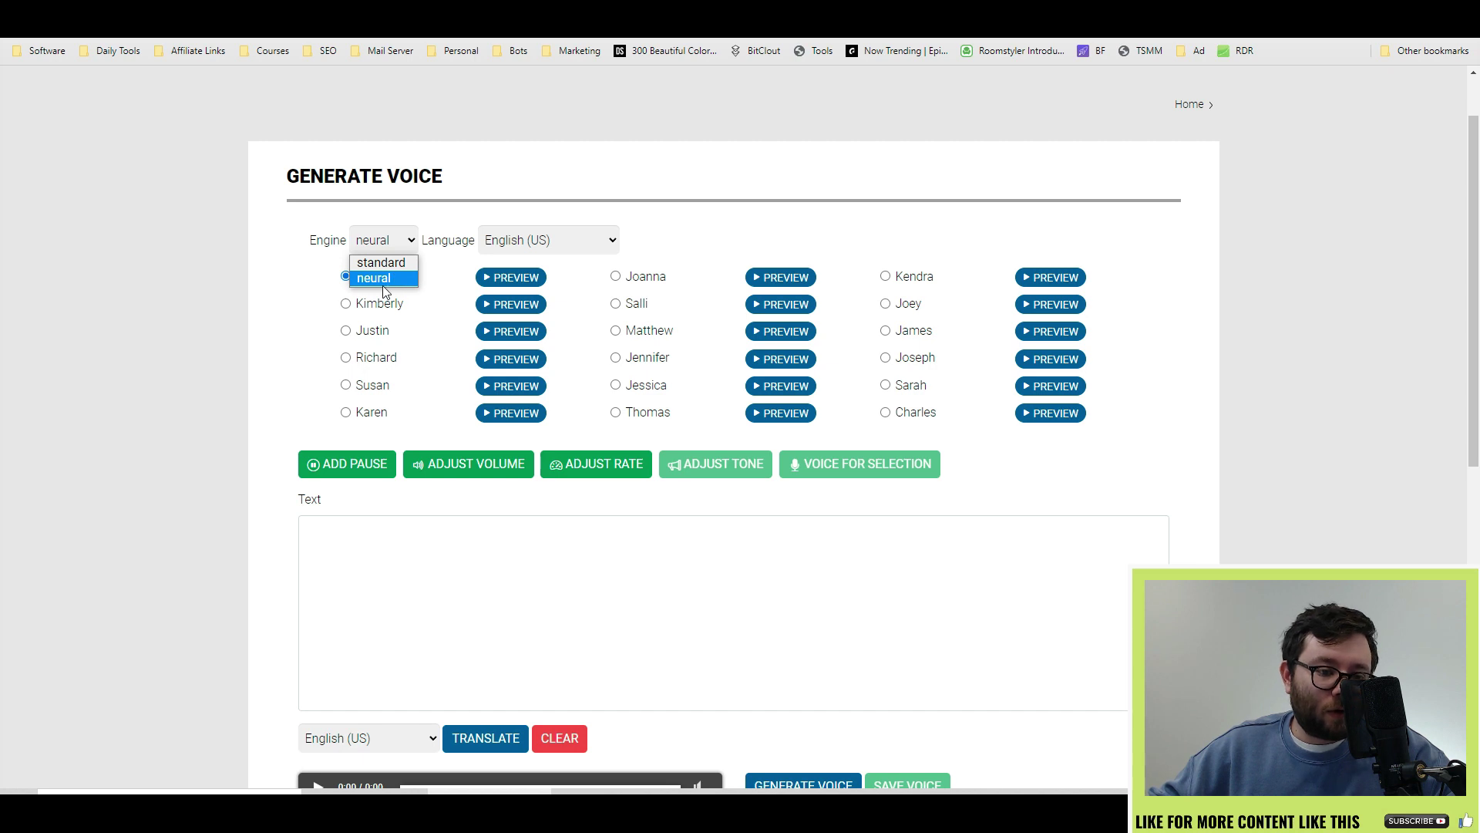
click(385, 279)
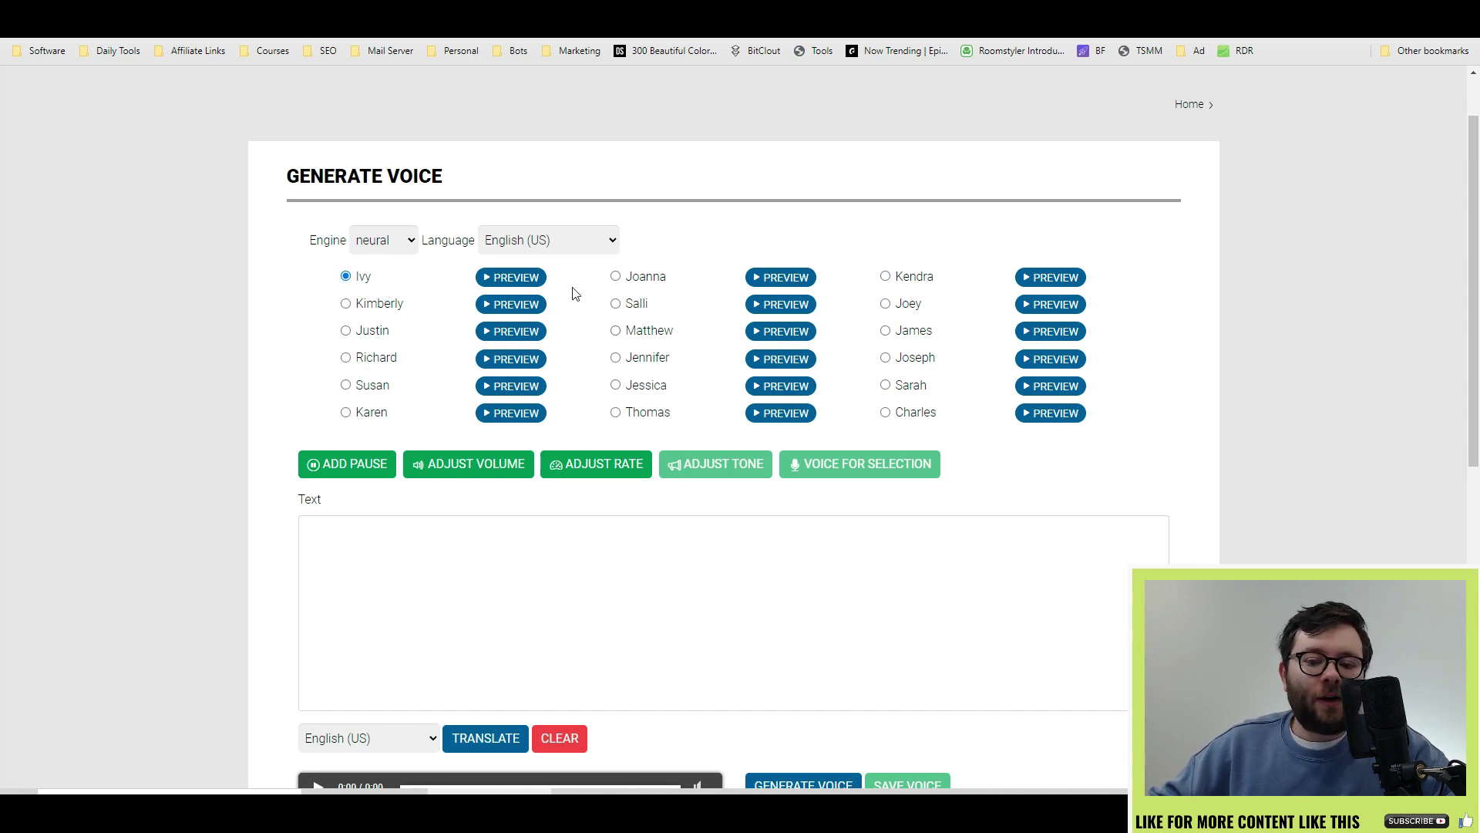
scroll(759, 403, down, 2)
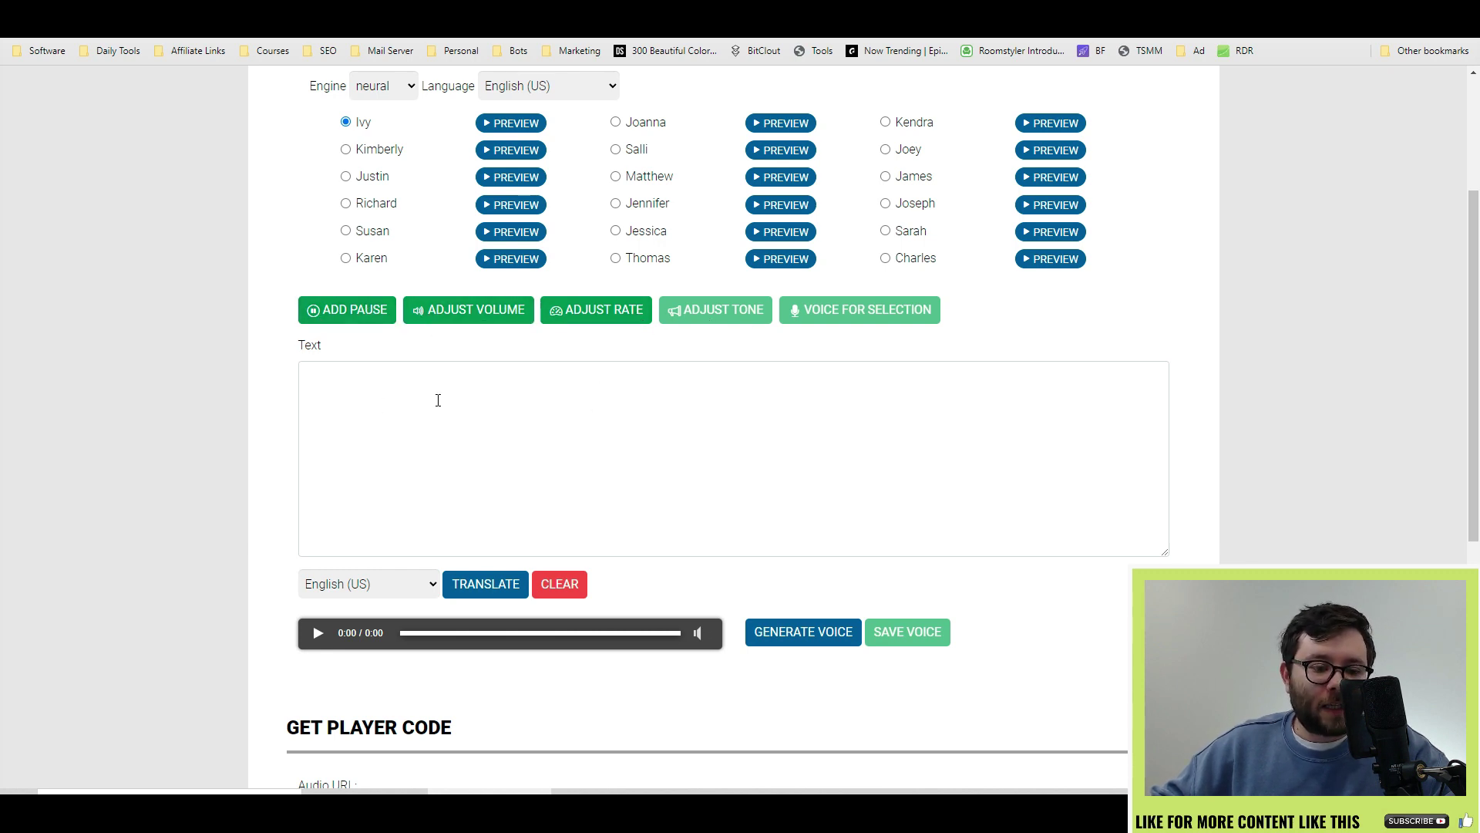
click(474, 464)
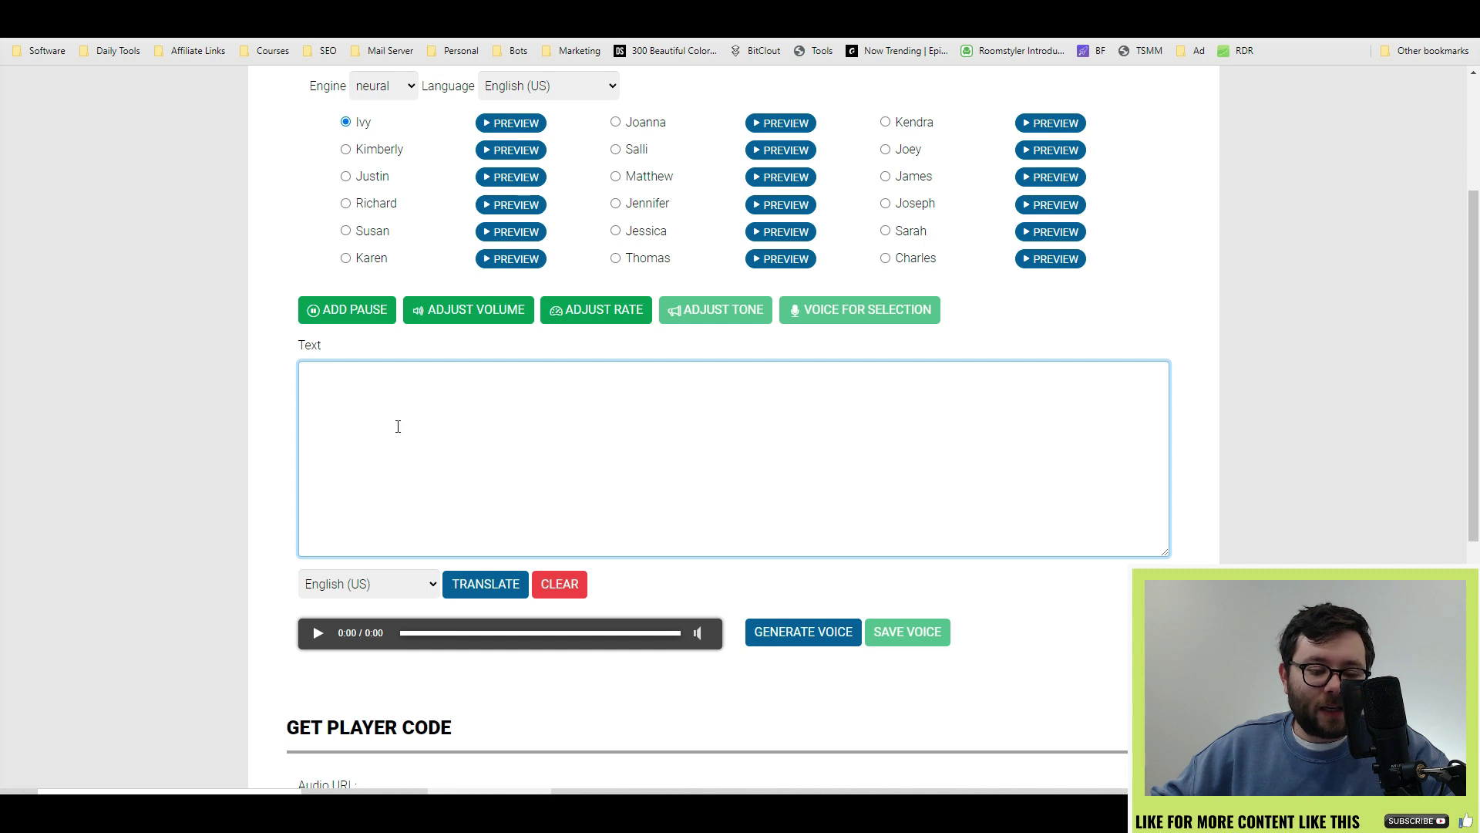
scroll(355, 410, down, 2)
click(364, 429)
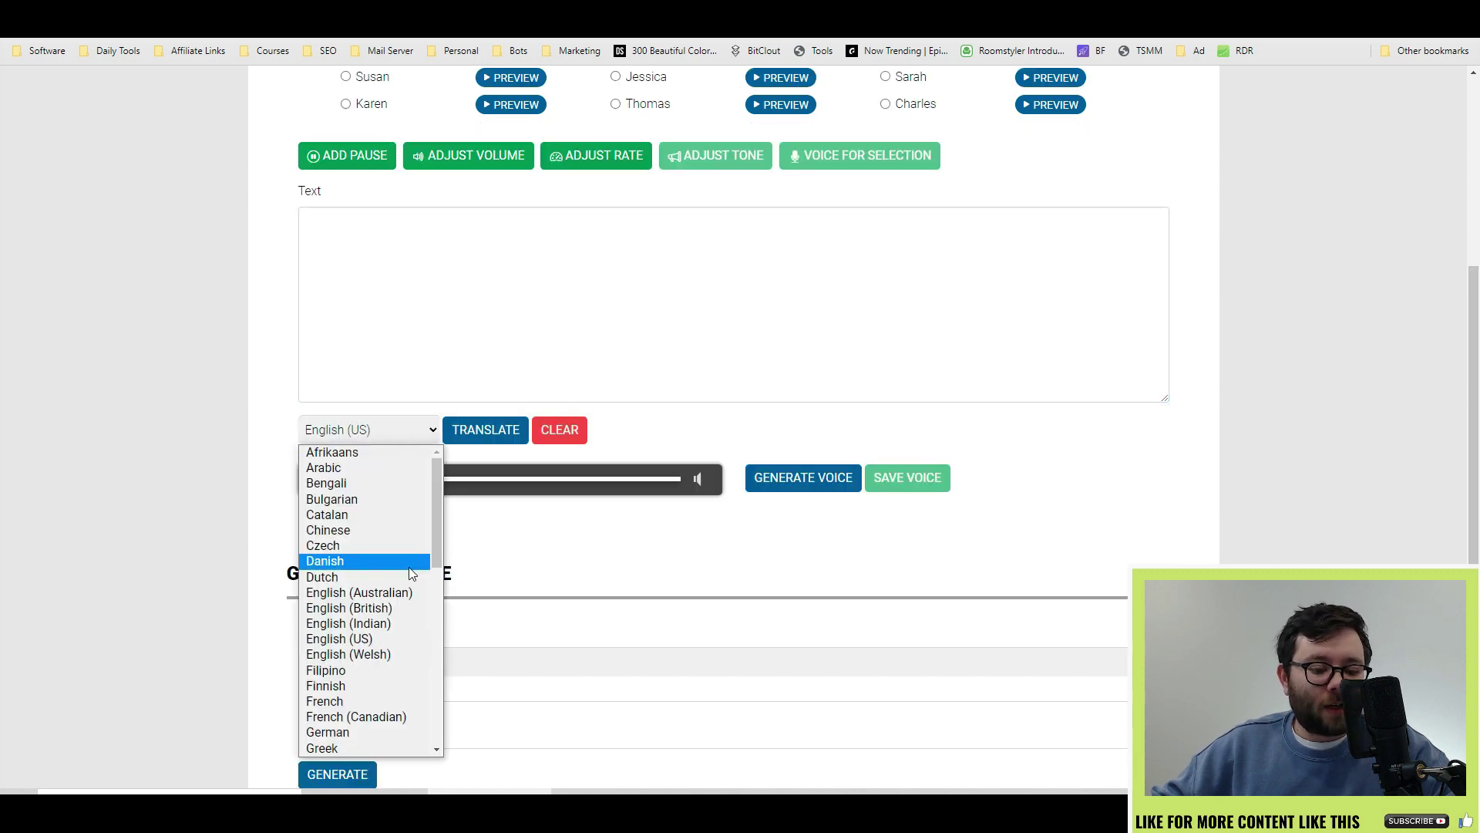
scroll(411, 573, down, 4)
scroll(411, 574, down, 4)
drag(437, 638, 437, 658)
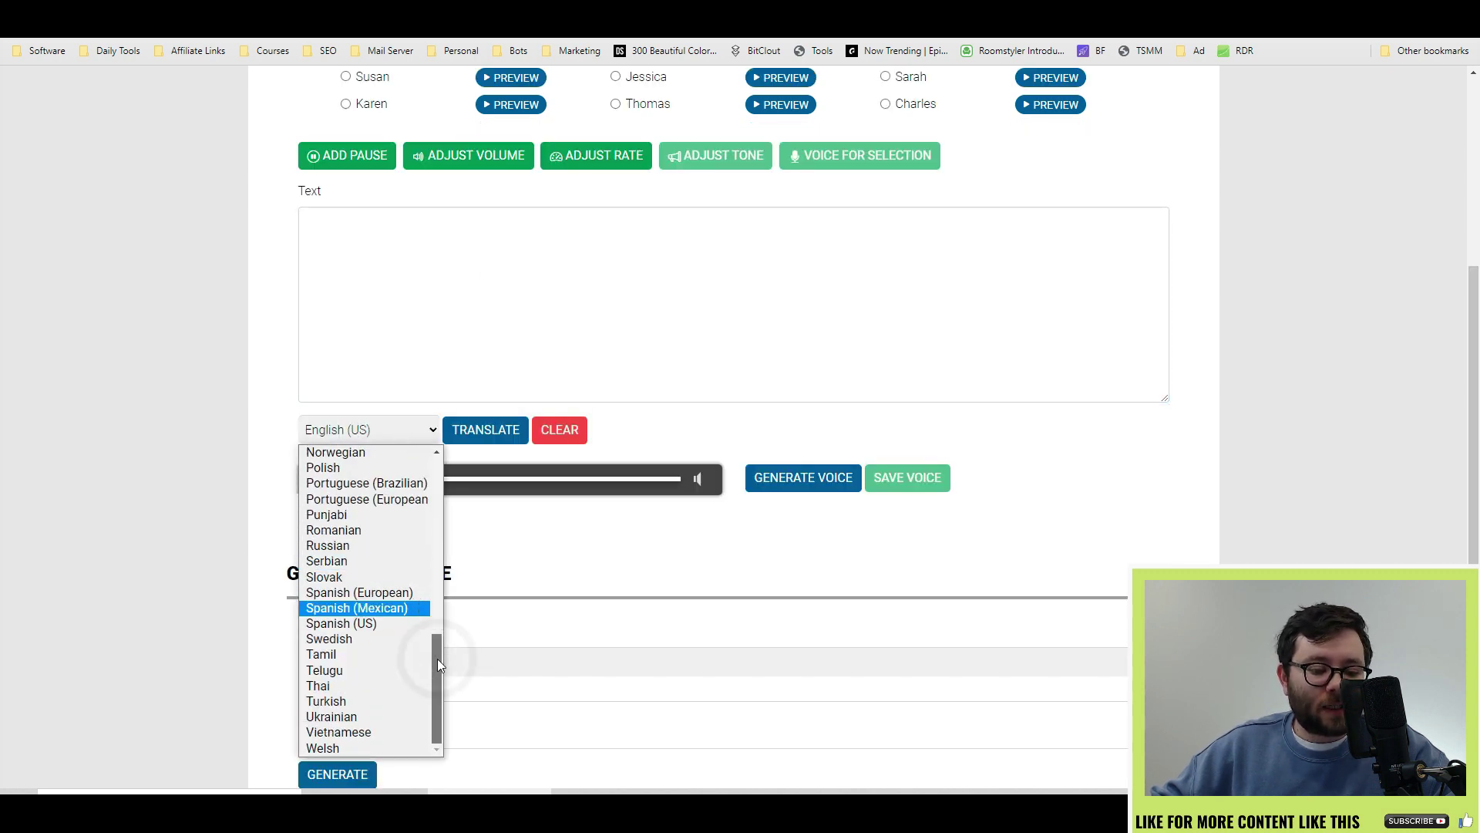
click(529, 490)
scroll(622, 498, down, 3)
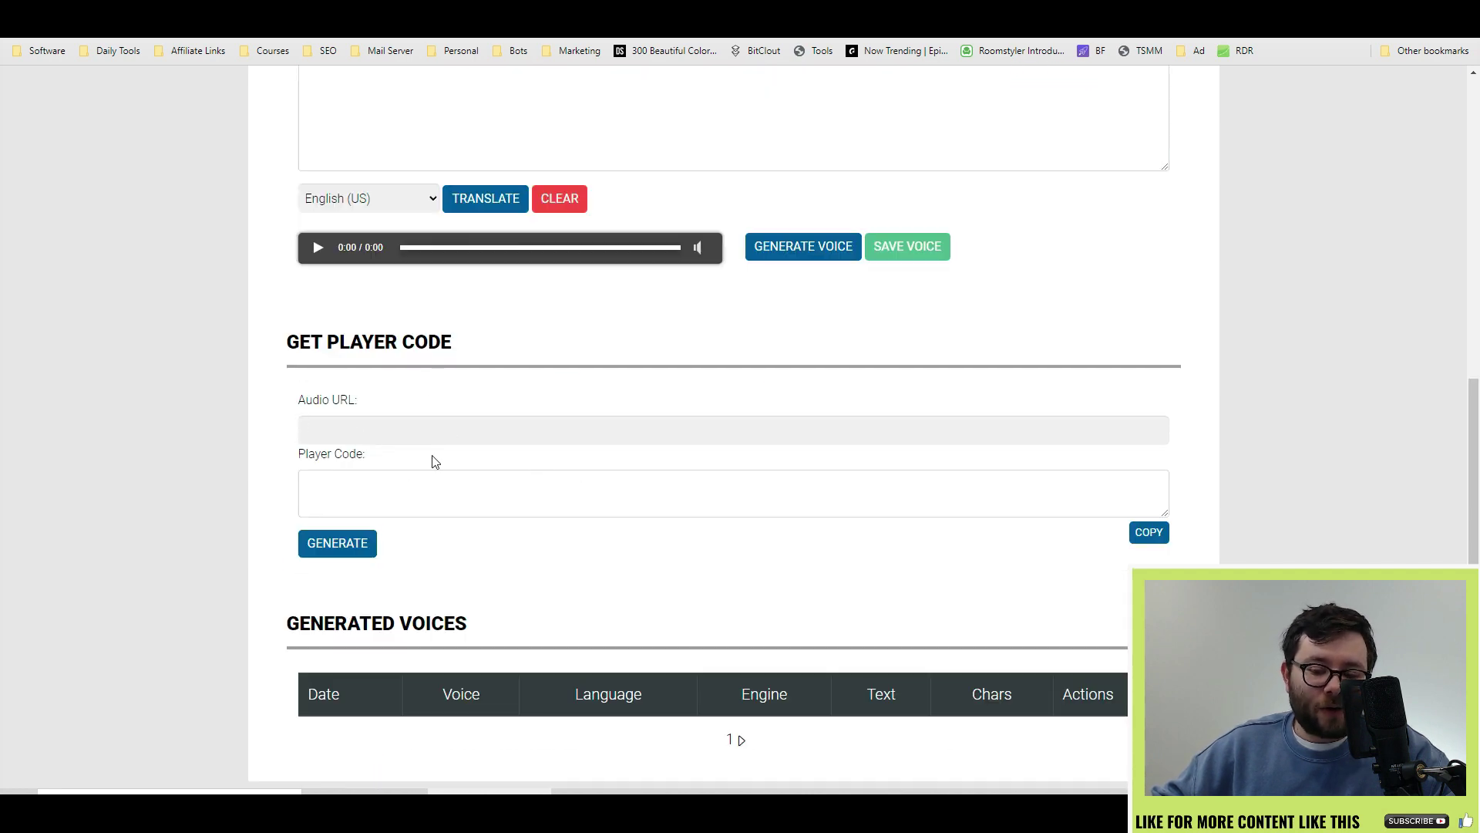
scroll(611, 470, down, 1)
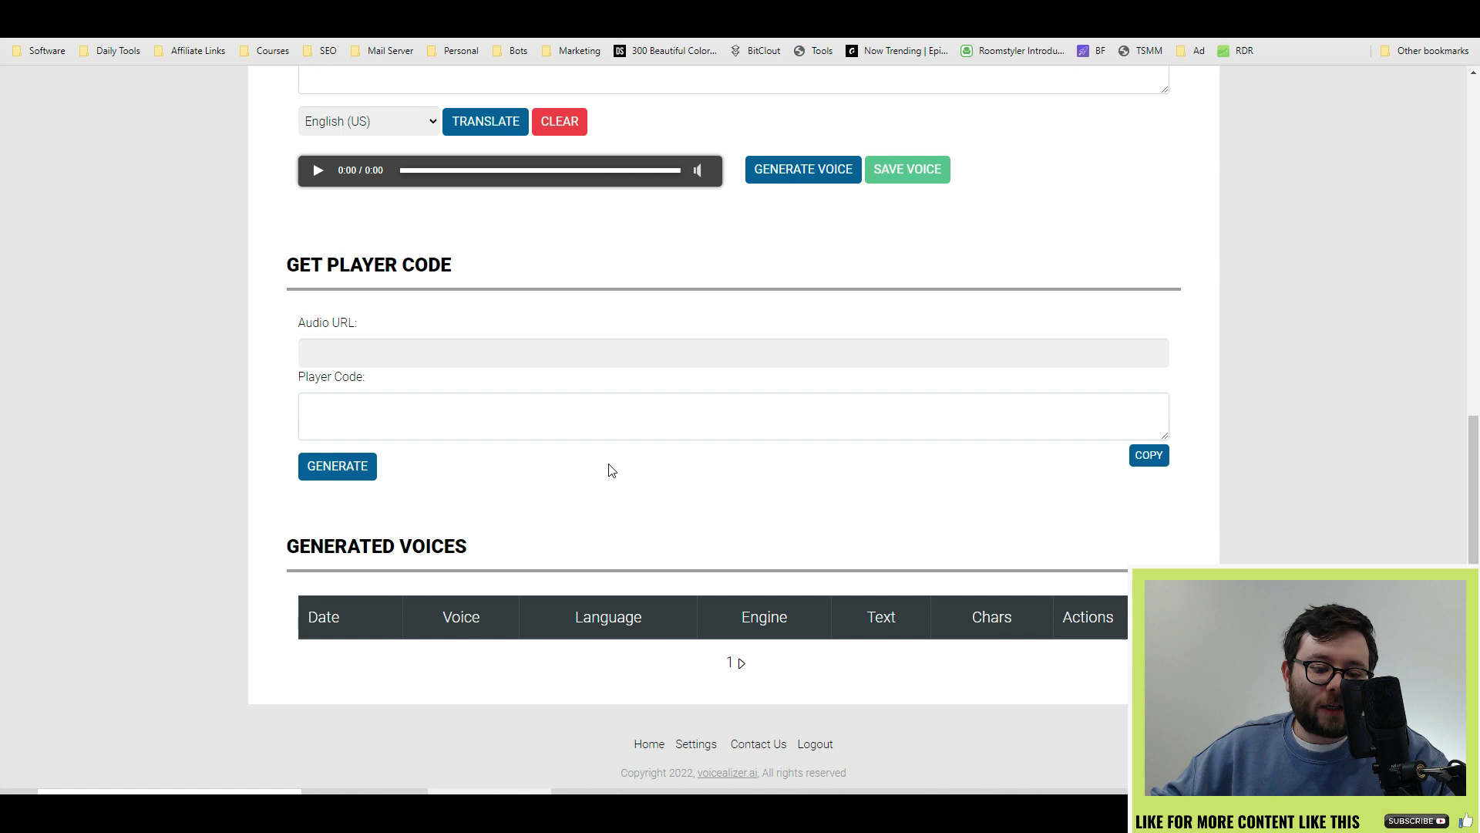
scroll(611, 470, down, 1)
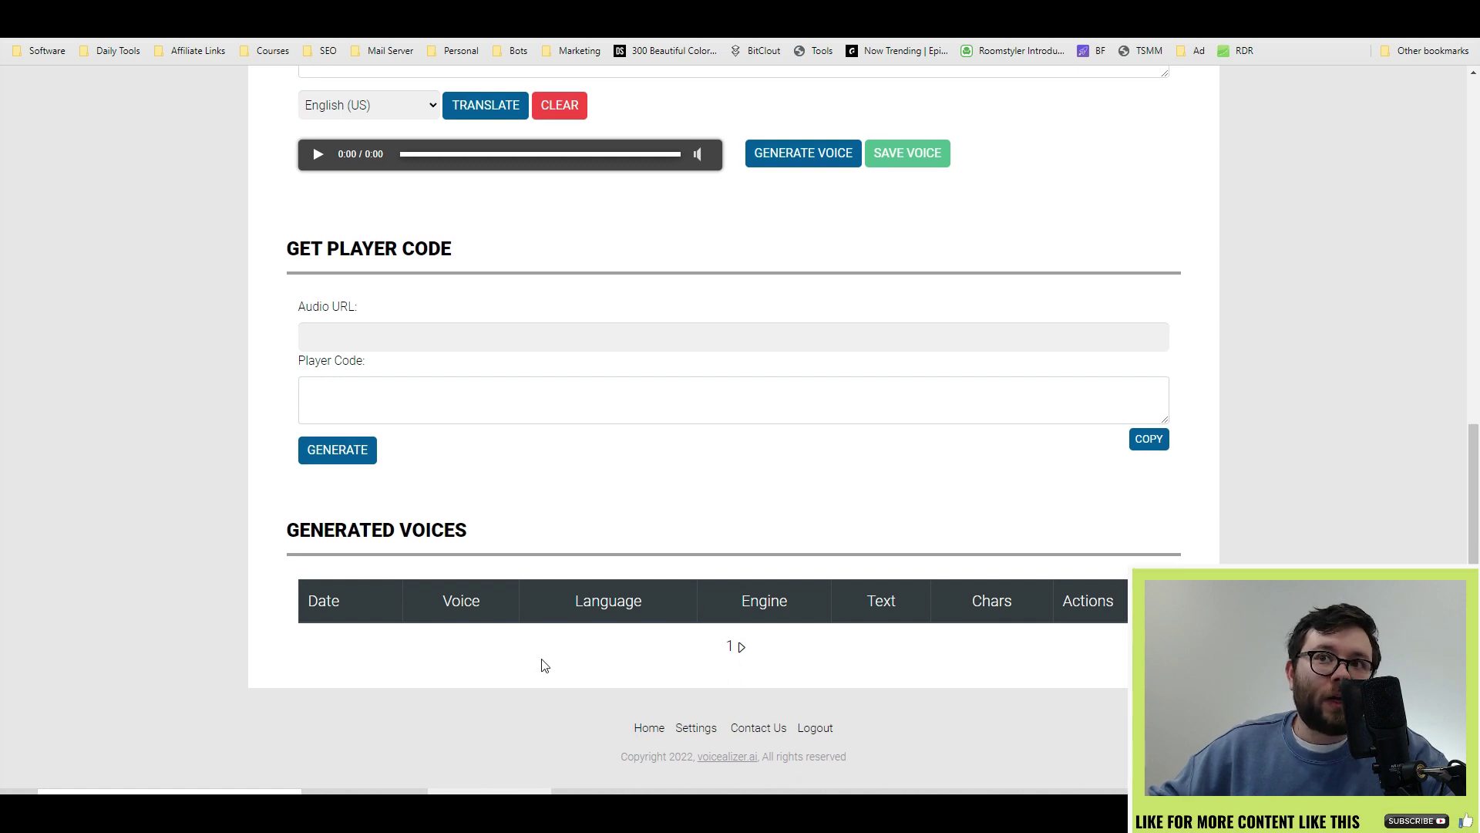
key(Home)
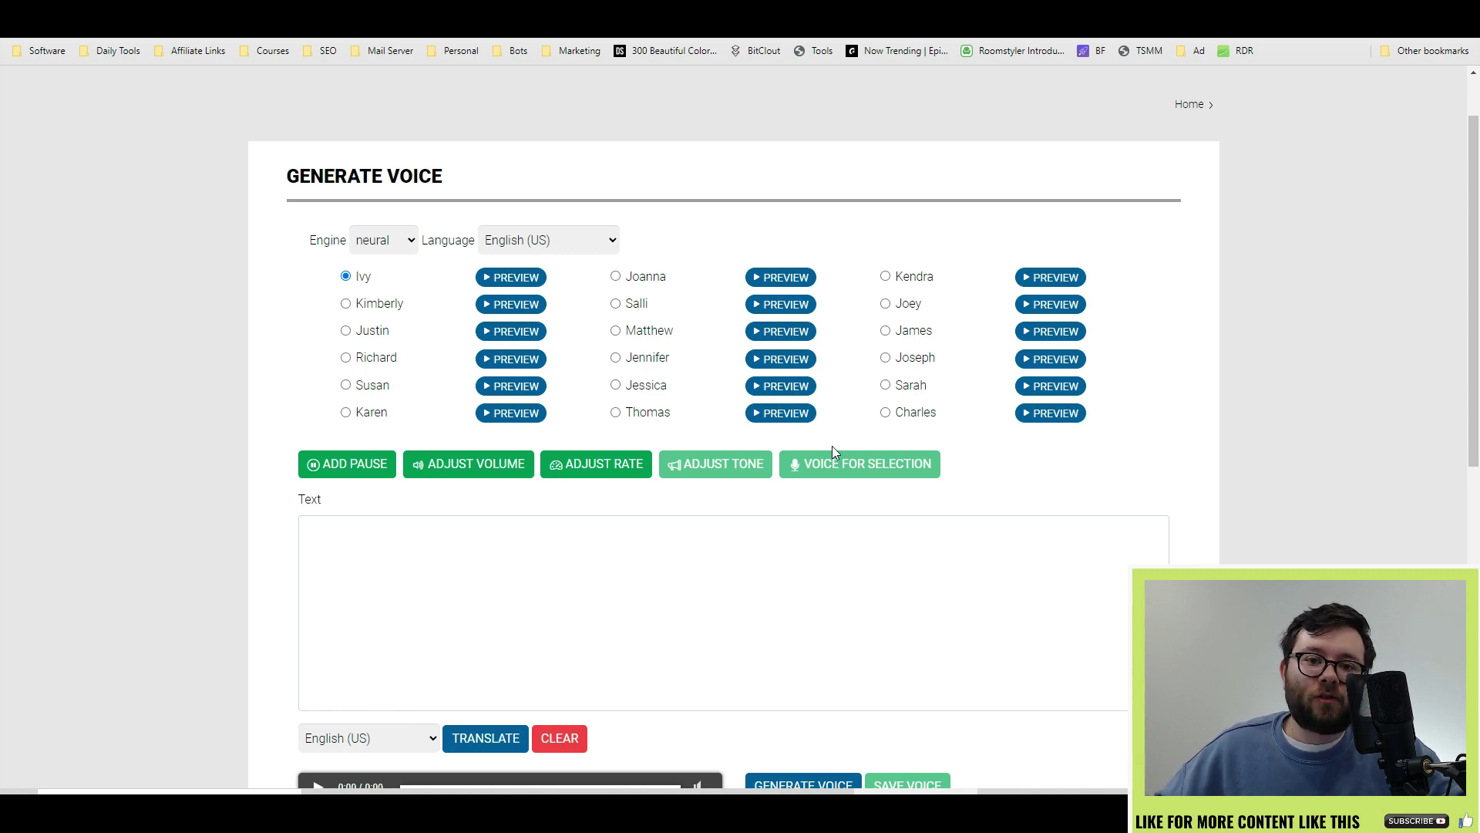
- Set the neural engine, English (US) language and Kendra voice
click(407, 239)
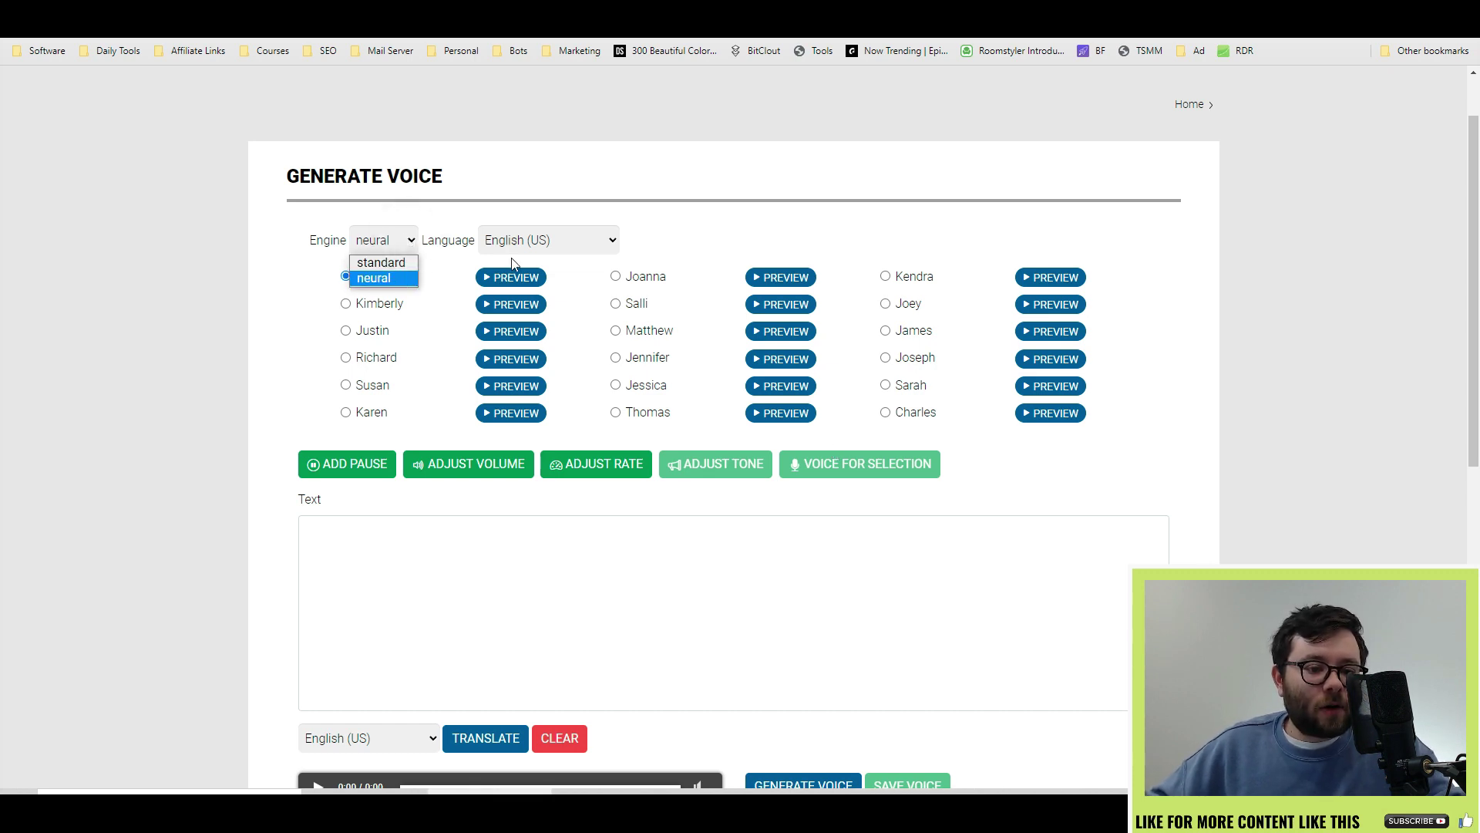
click(567, 239)
click(532, 449)
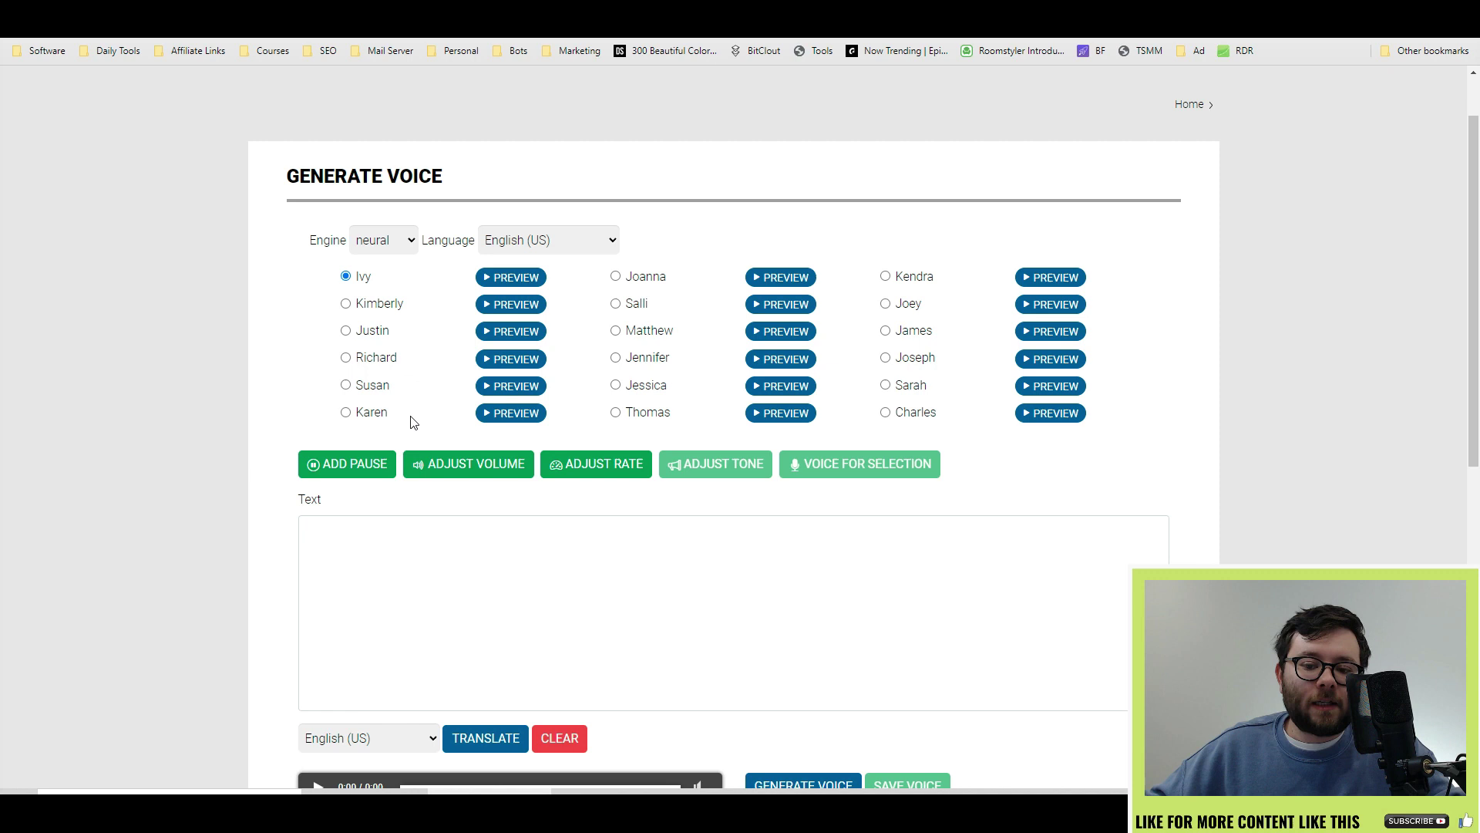
click(895, 282)
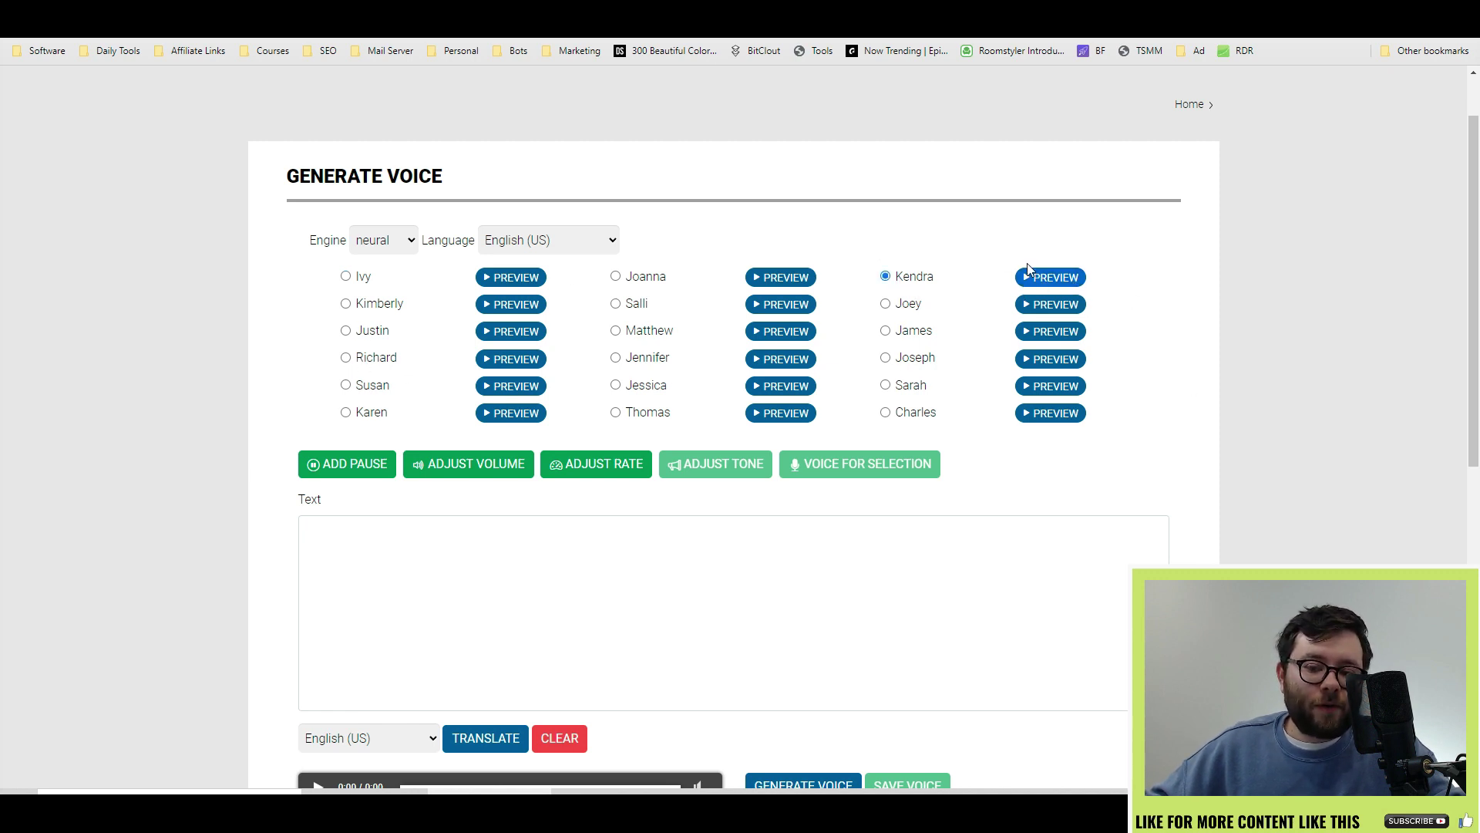
- Paste the 'Does it dry up' poem into Text, remove the blank first line, and select line one
click(664, 635)
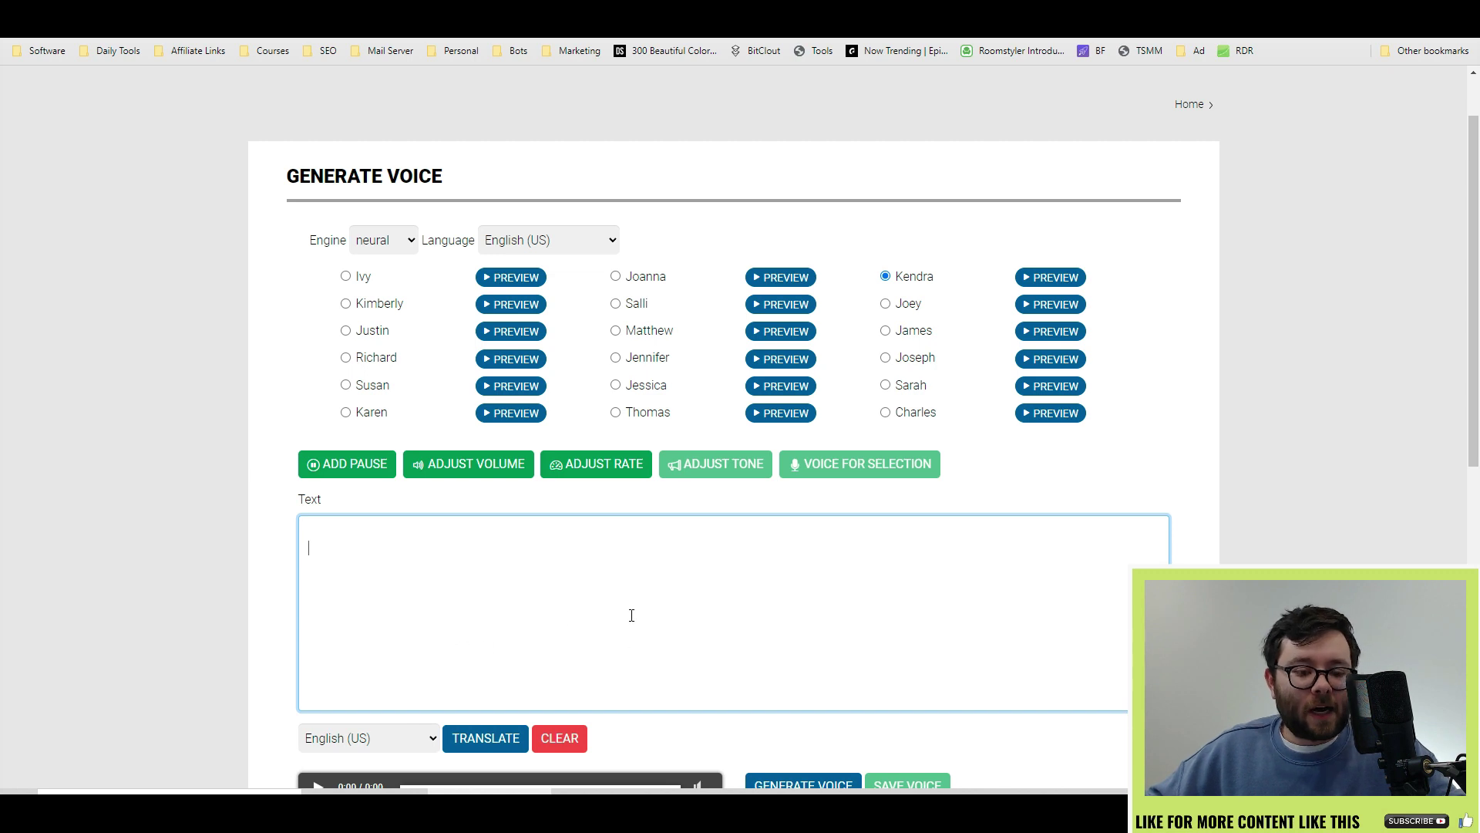
key(ctrl+v)
scroll(453, 589, up, 1)
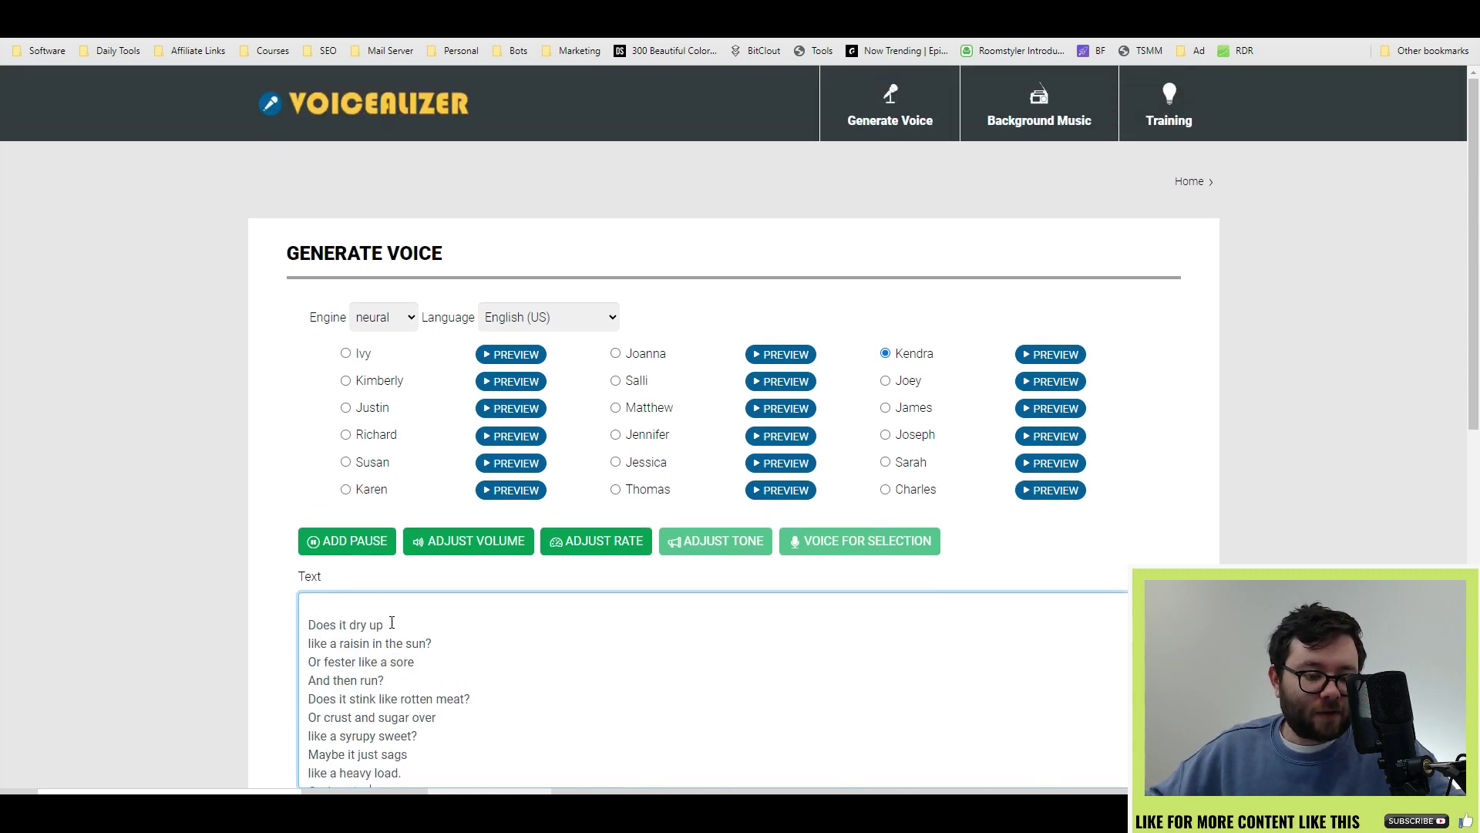
click(343, 605)
click(303, 617)
key(BackSpace)
scroll(391, 570, down, 2)
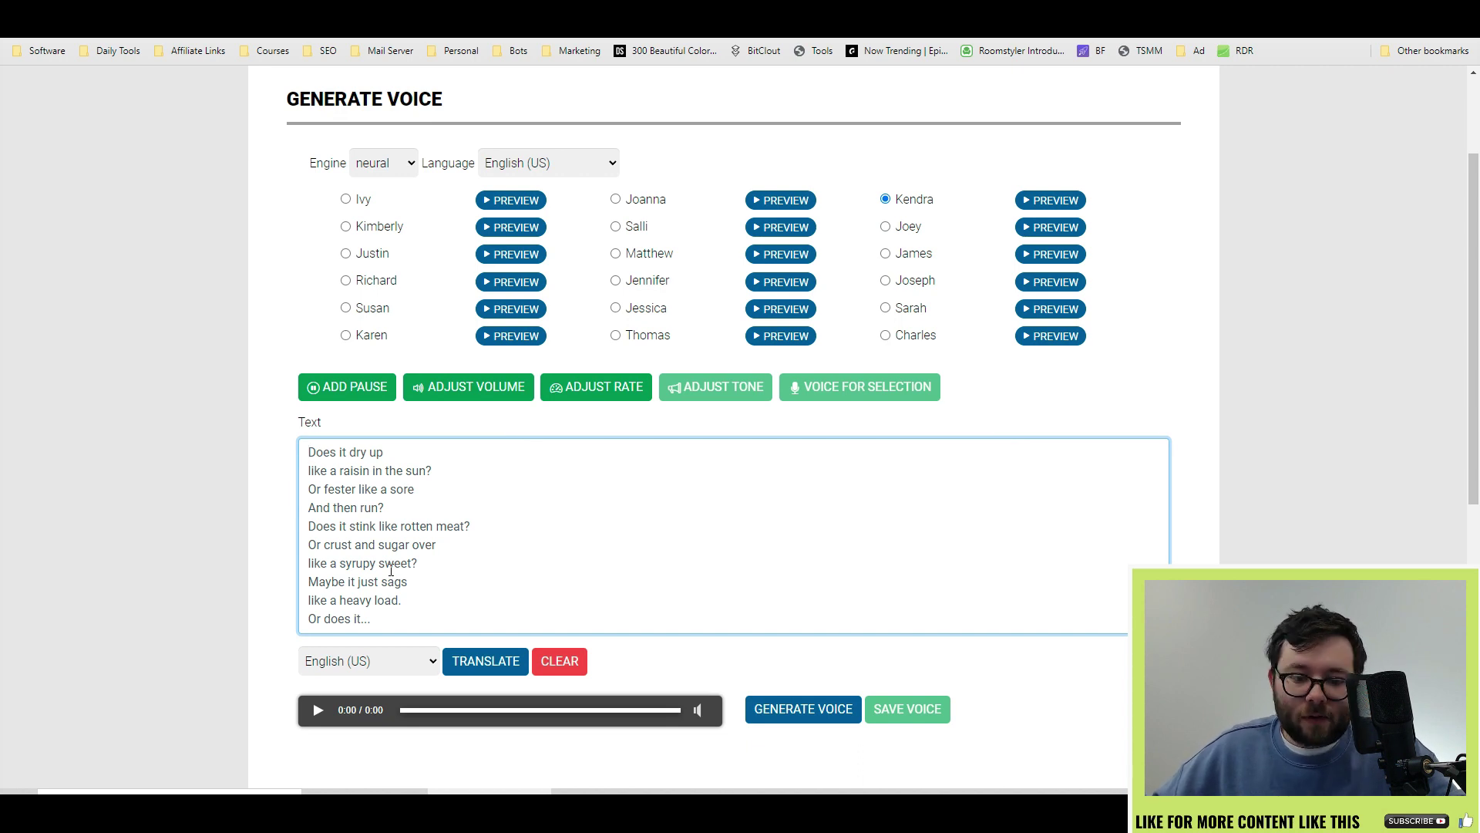
drag(408, 452, 264, 452)
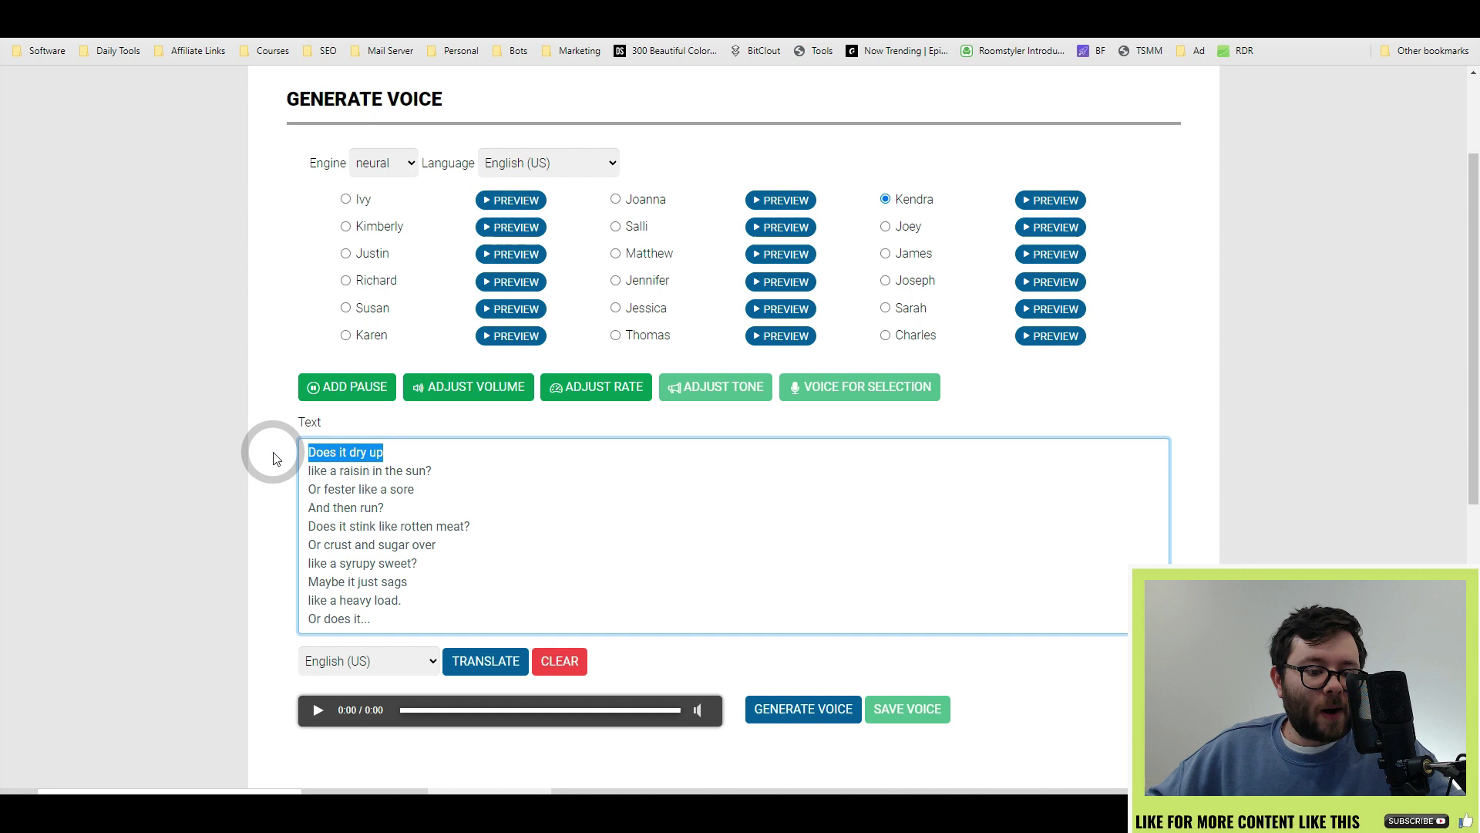
click(383, 456)
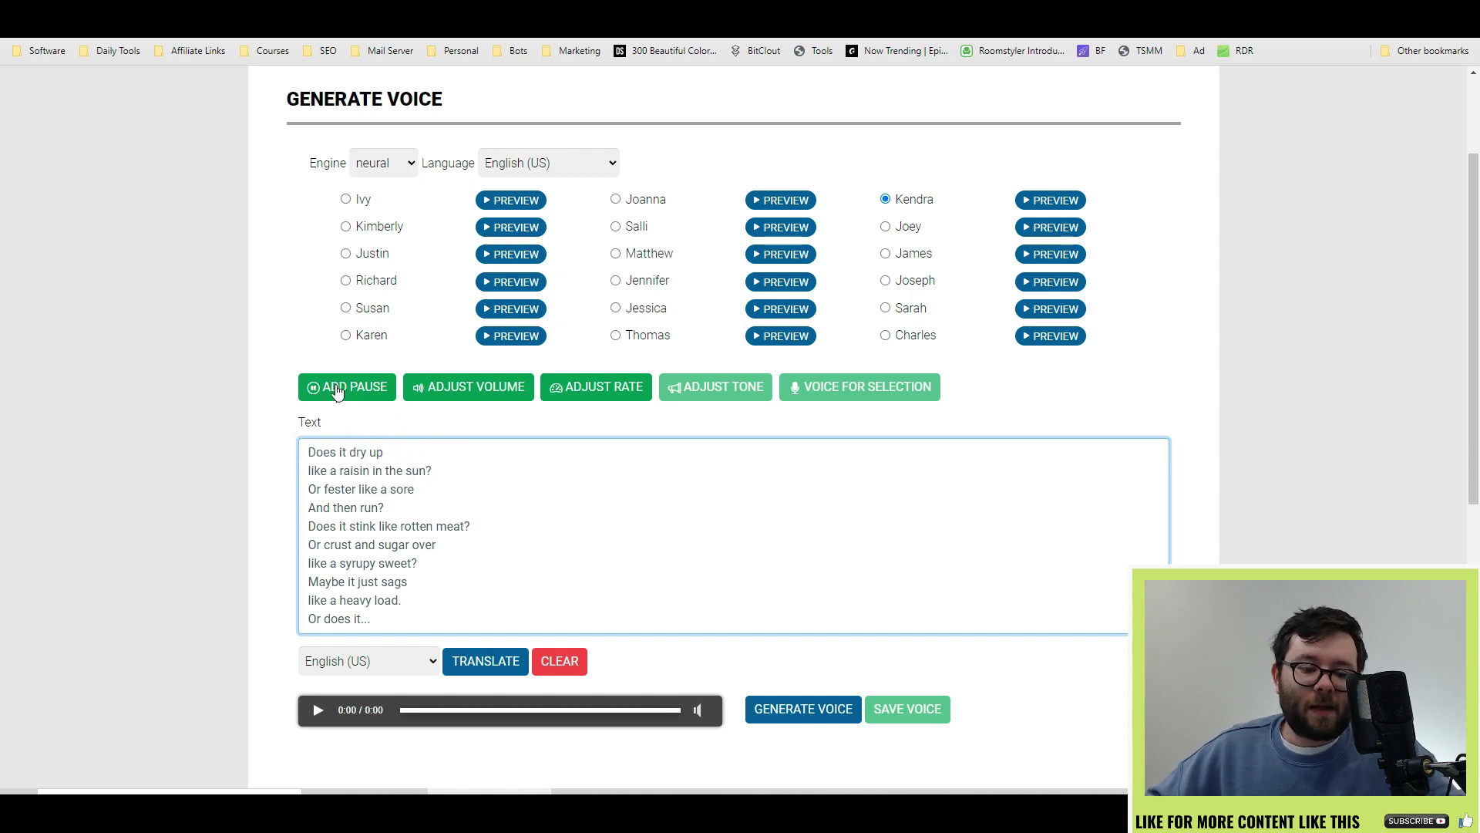
- Insert a 1-second pause after 'Does it dry up'
click(340, 387)
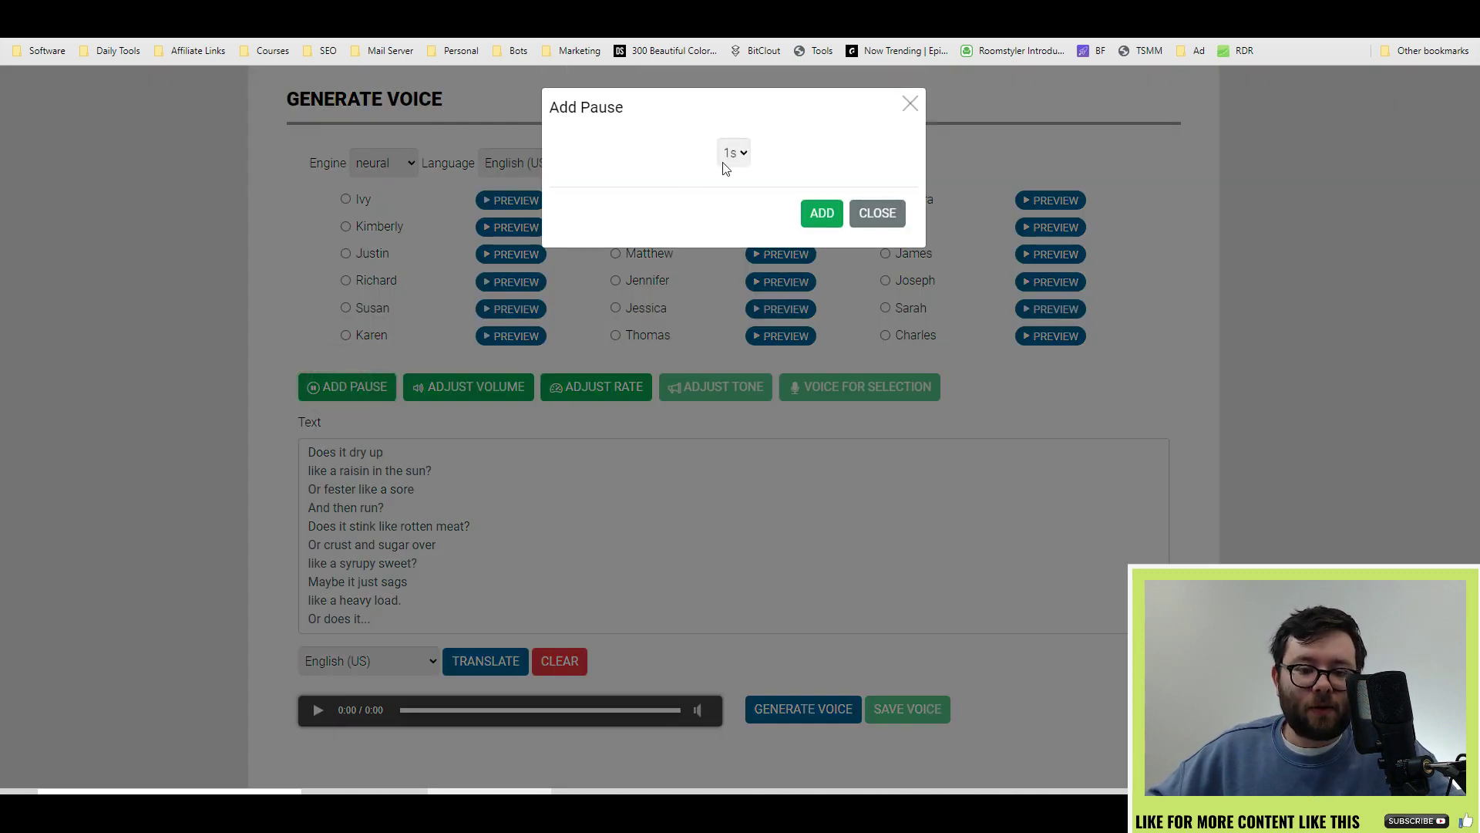
click(732, 152)
click(733, 171)
click(822, 212)
- Raise the line 'like a raisin in the sun?' to 1.0dB volume
triple_click(353, 473)
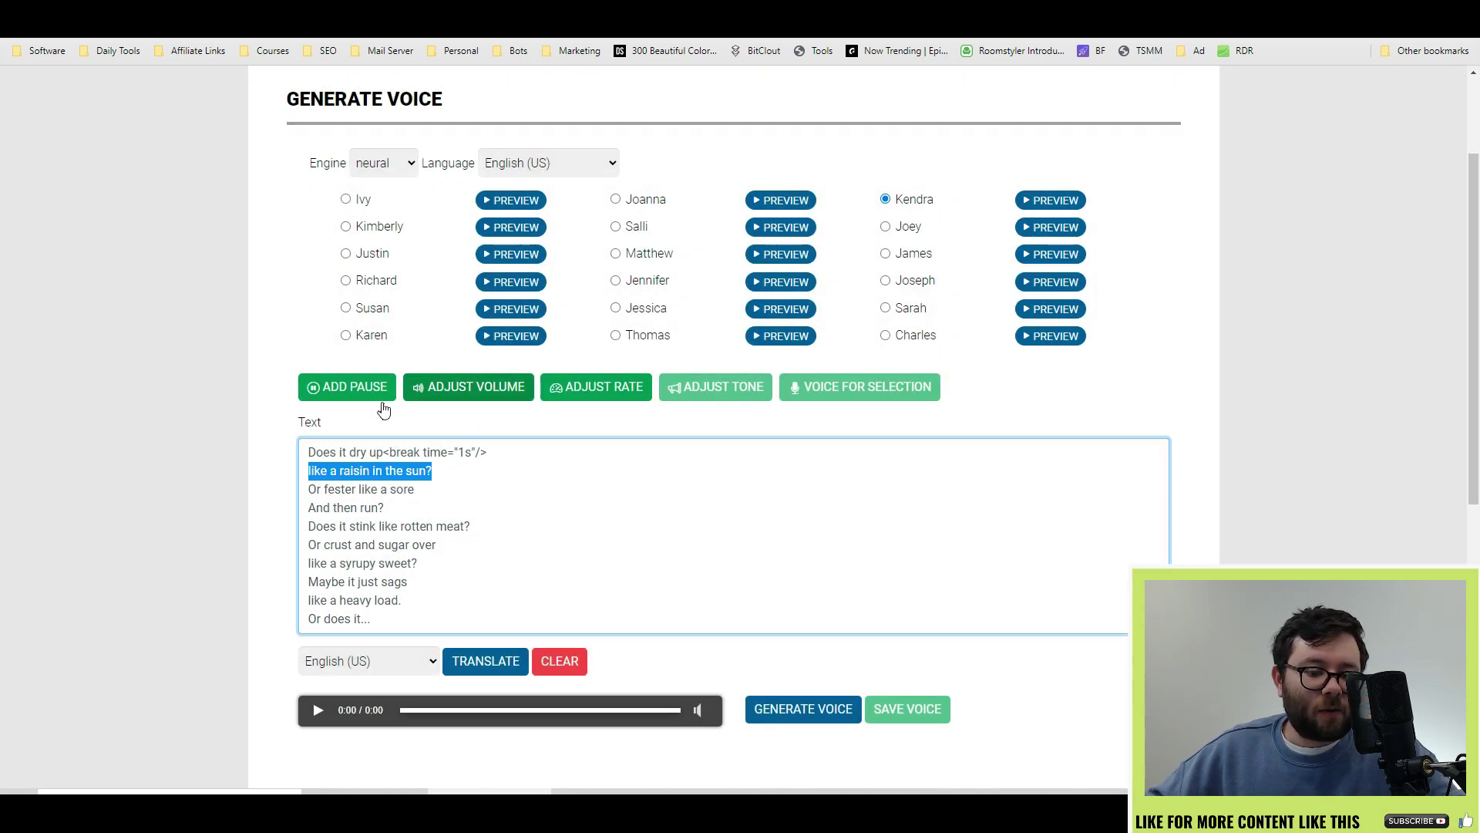
click(475, 388)
drag(730, 158, 763, 158)
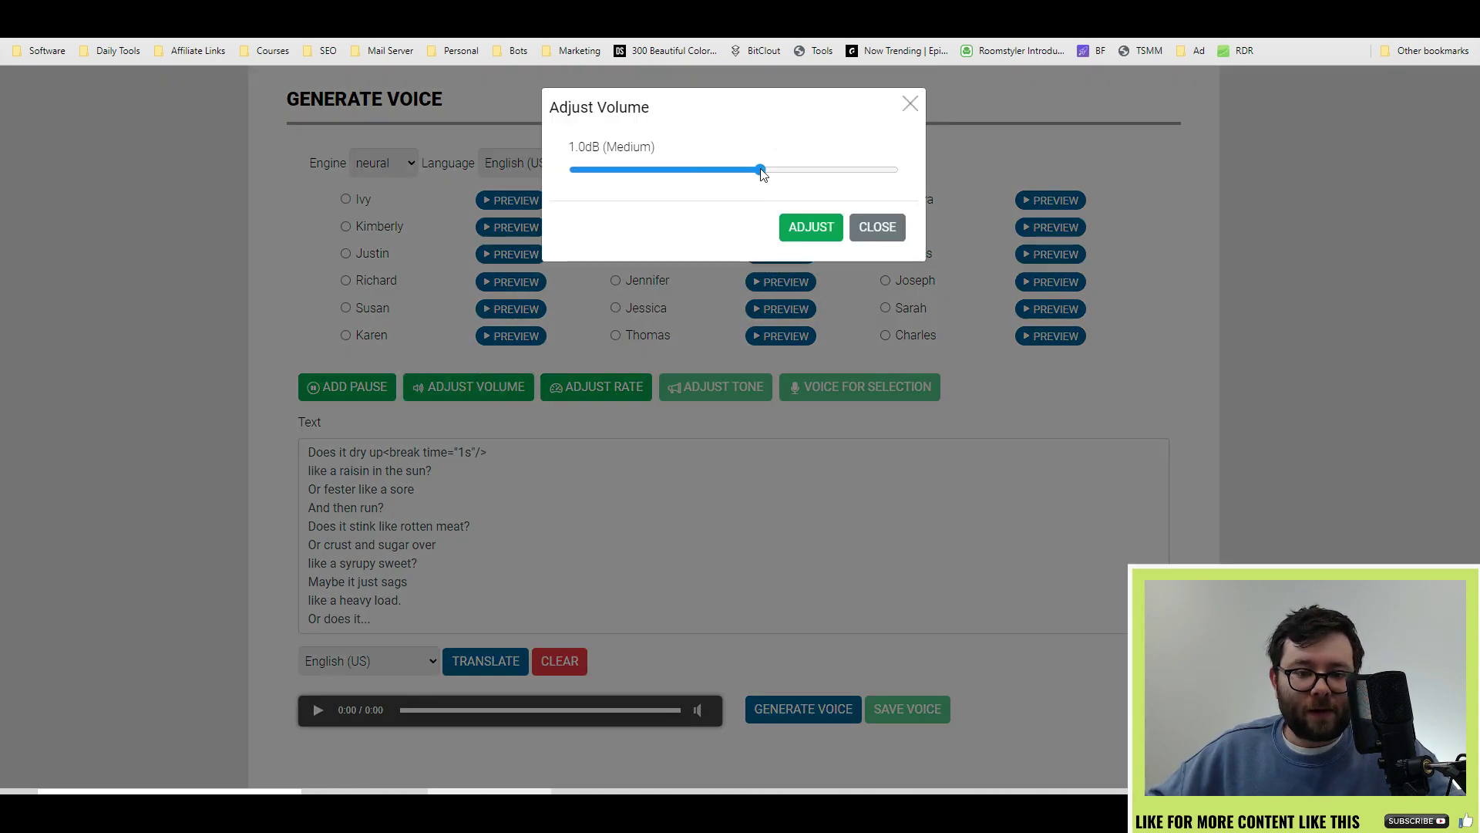
click(809, 218)
- Insert a 1-second pause after 'rotten meat?'
drag(396, 489, 397, 527)
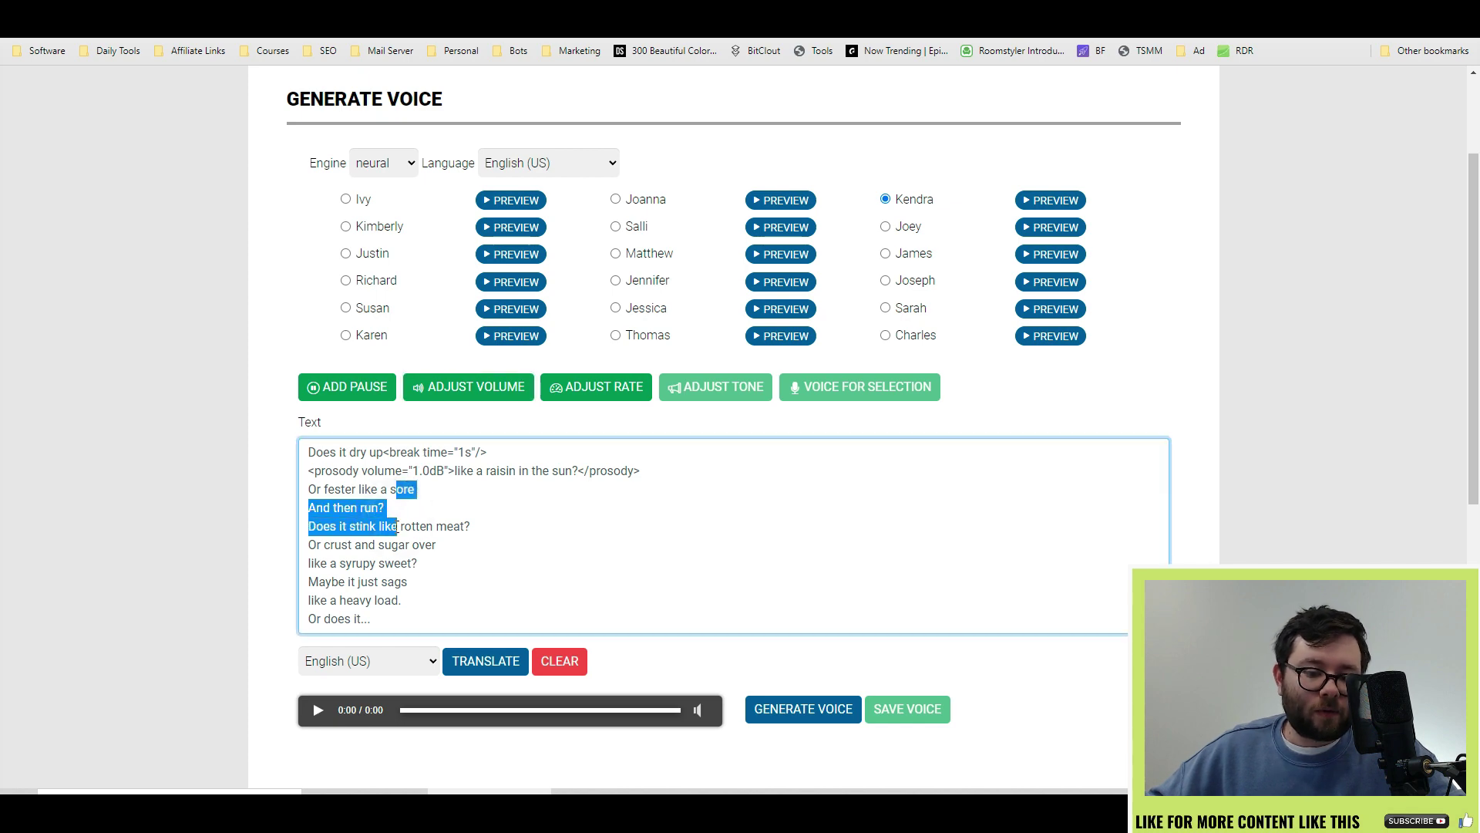
click(483, 549)
click(521, 526)
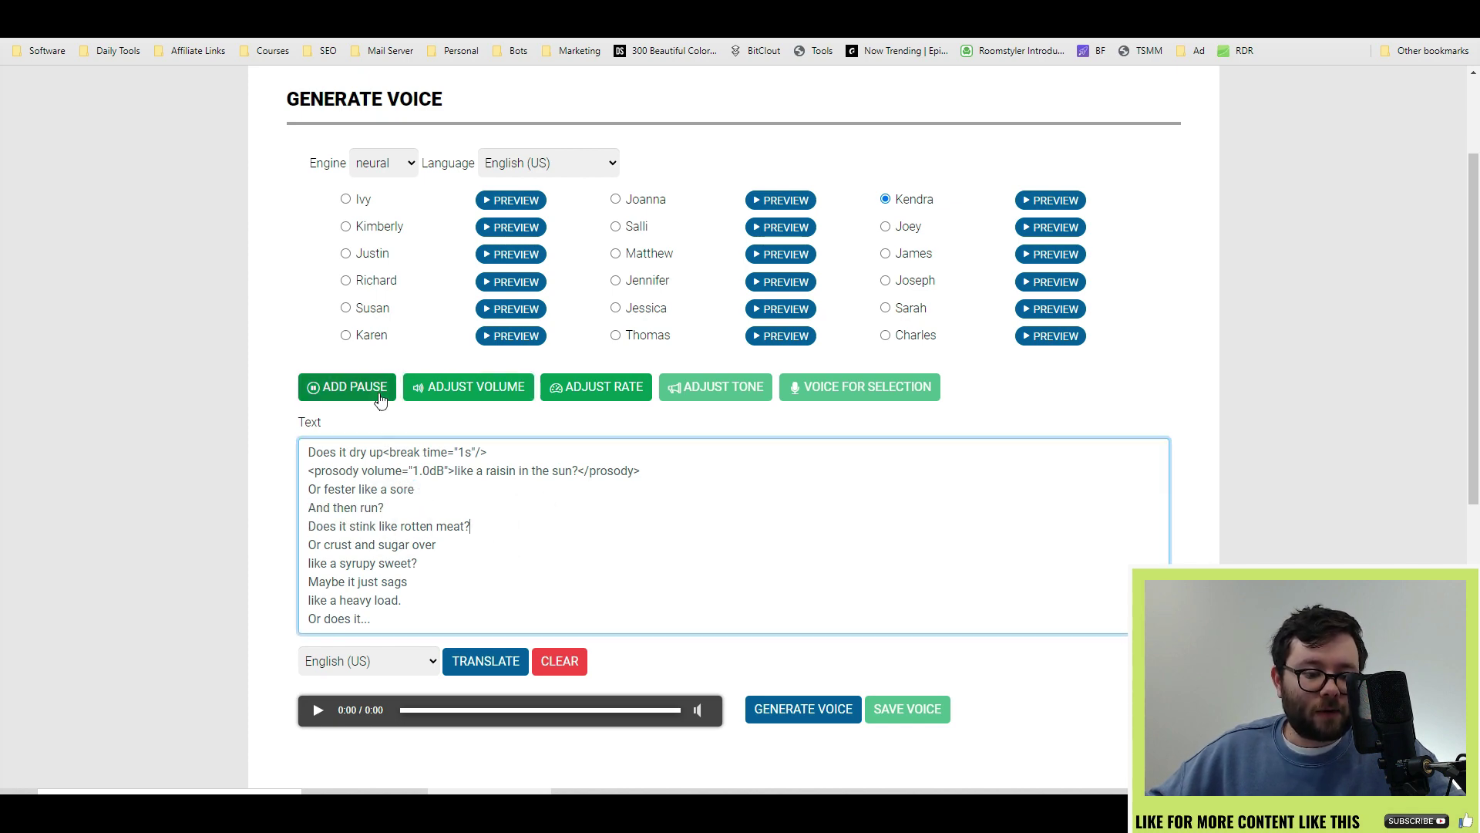
click(347, 386)
- Select the whole poem and browse the translation languages without translating
scroll(583, 450, down, 1)
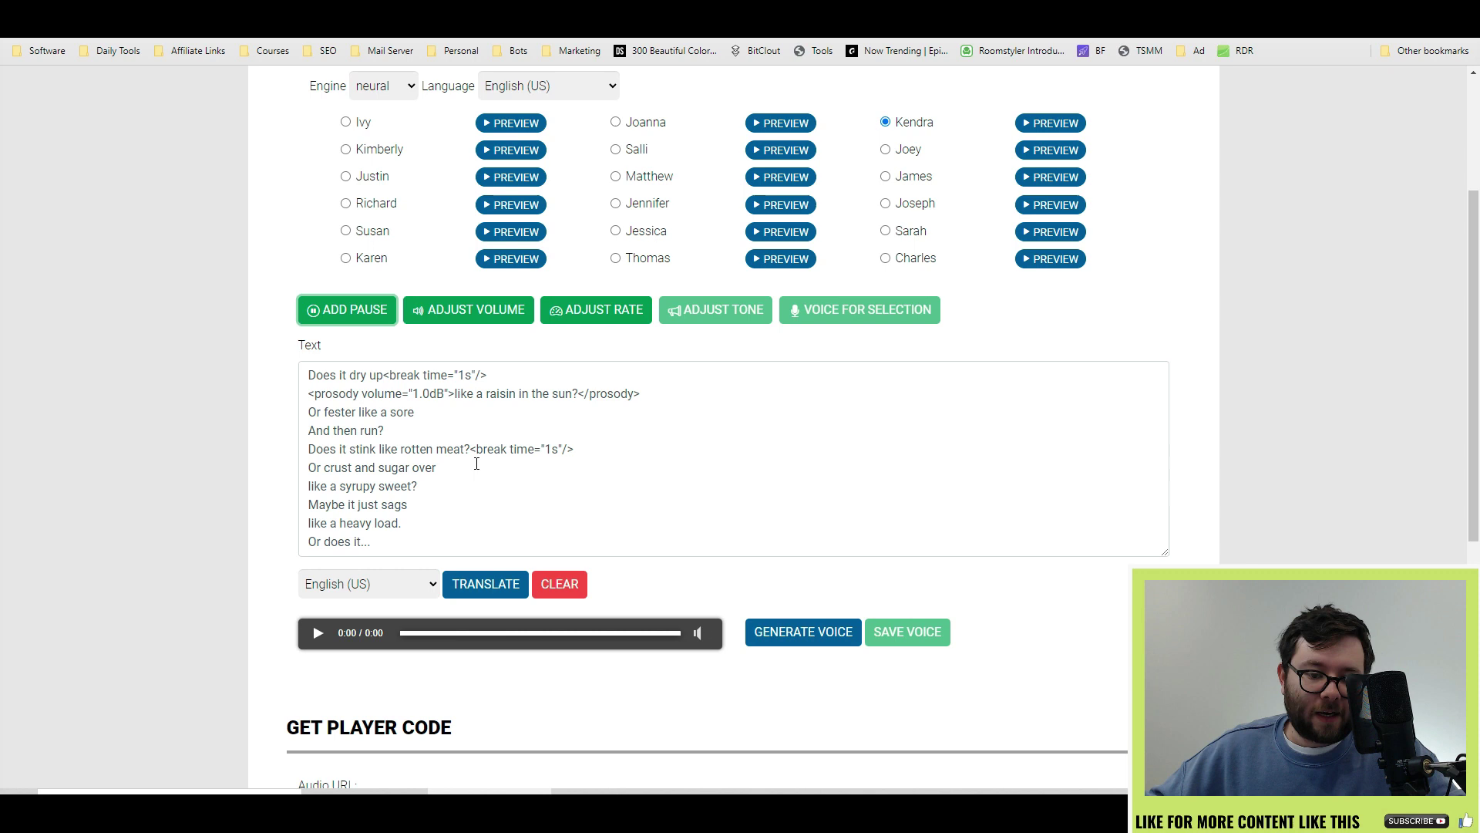
drag(374, 543, 305, 368)
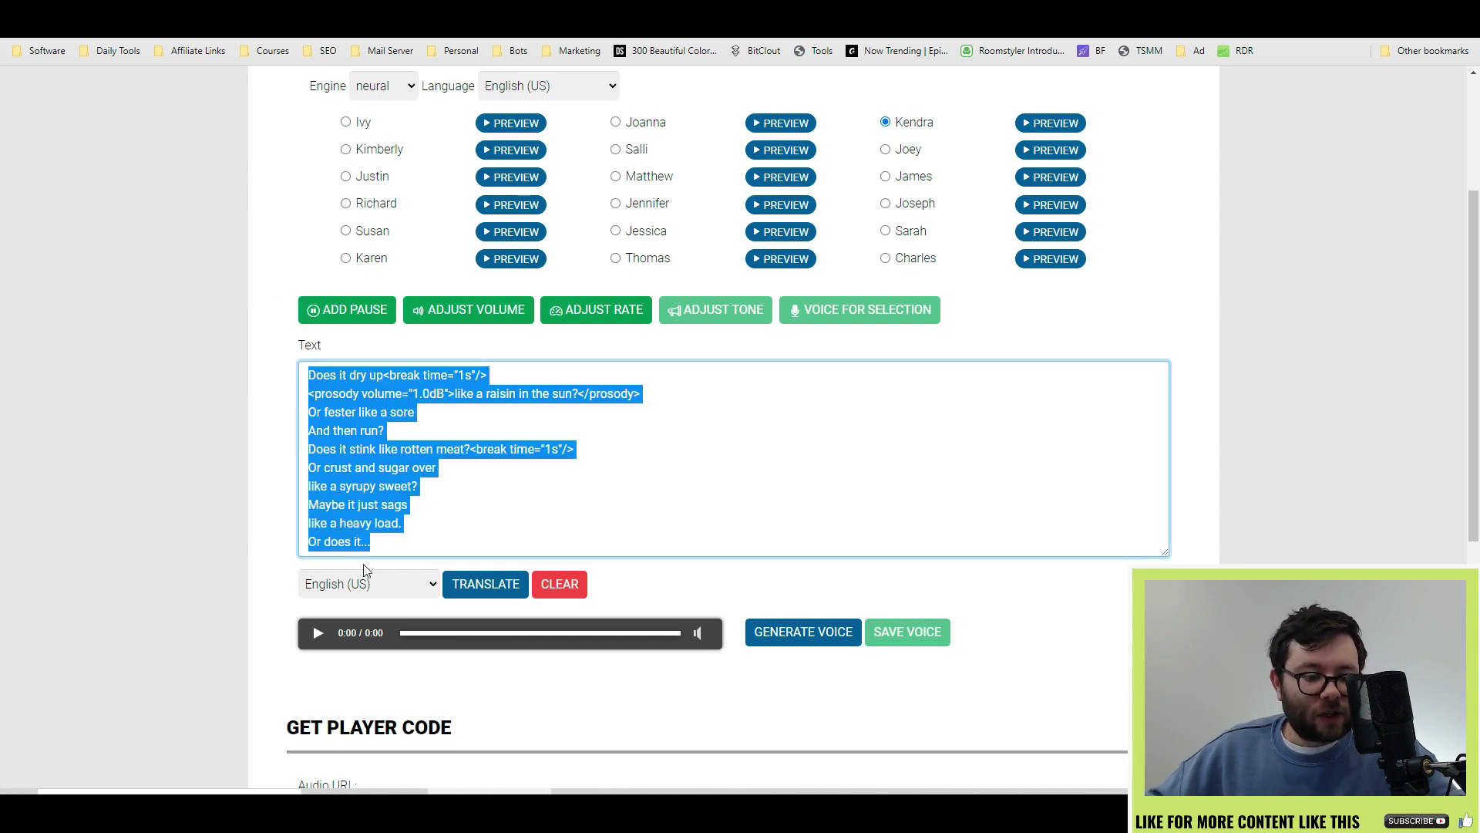
click(368, 586)
scroll(372, 393, down, 7)
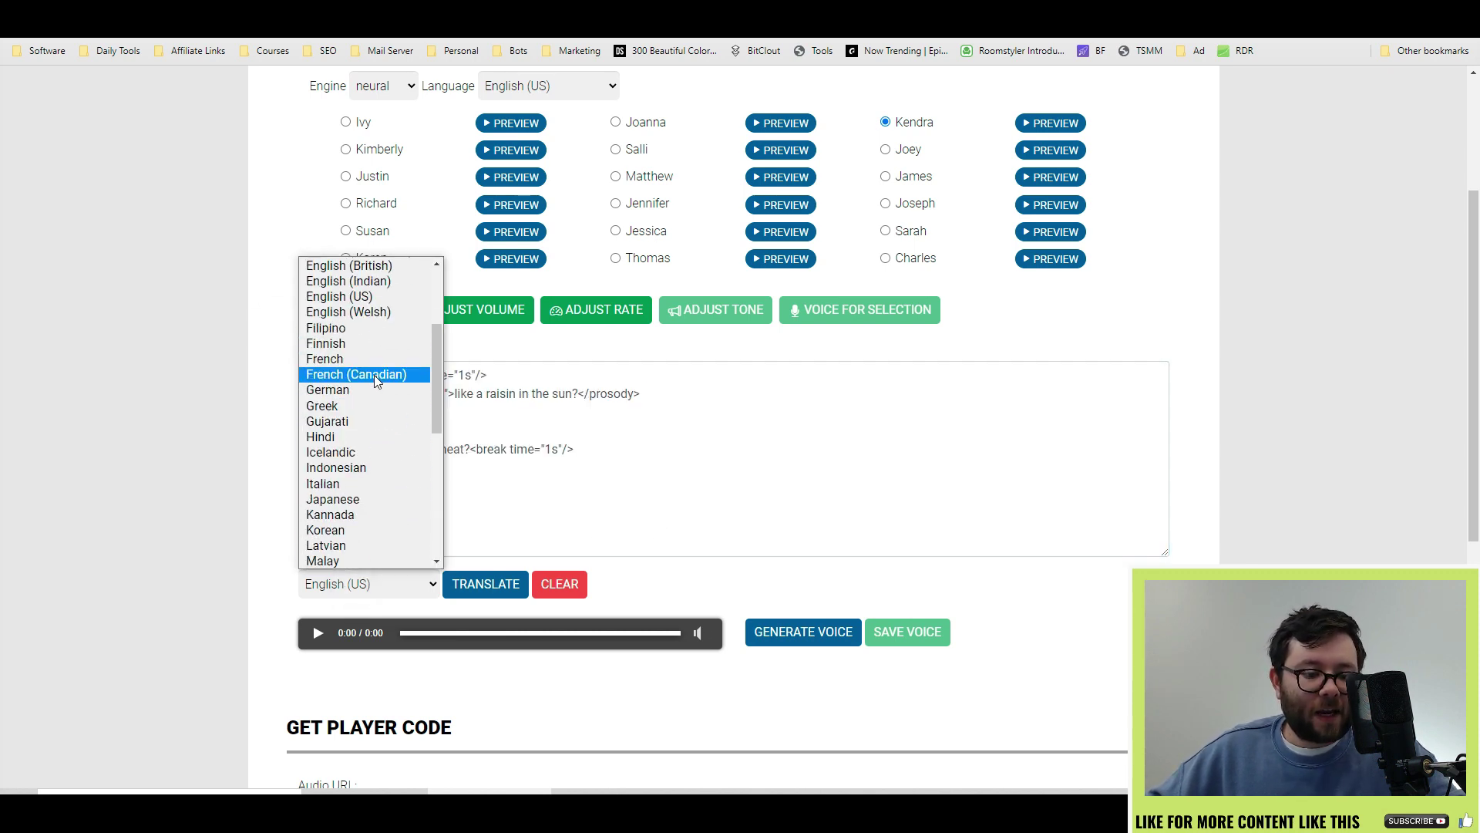
click(456, 503)
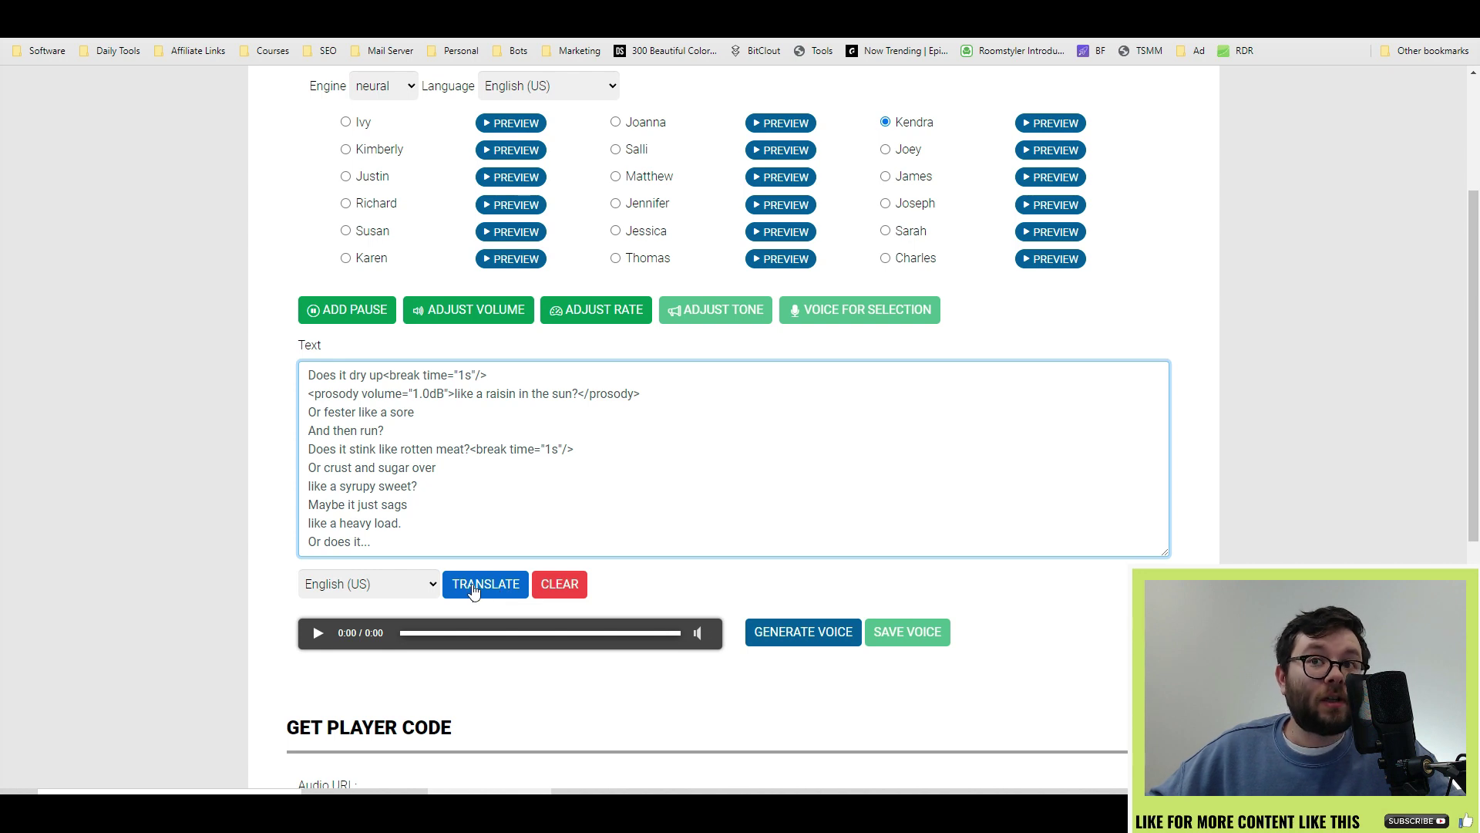
- Generate the 17-second Kendra voiceover of the tagged poem
scroll(802, 651, down, 1)
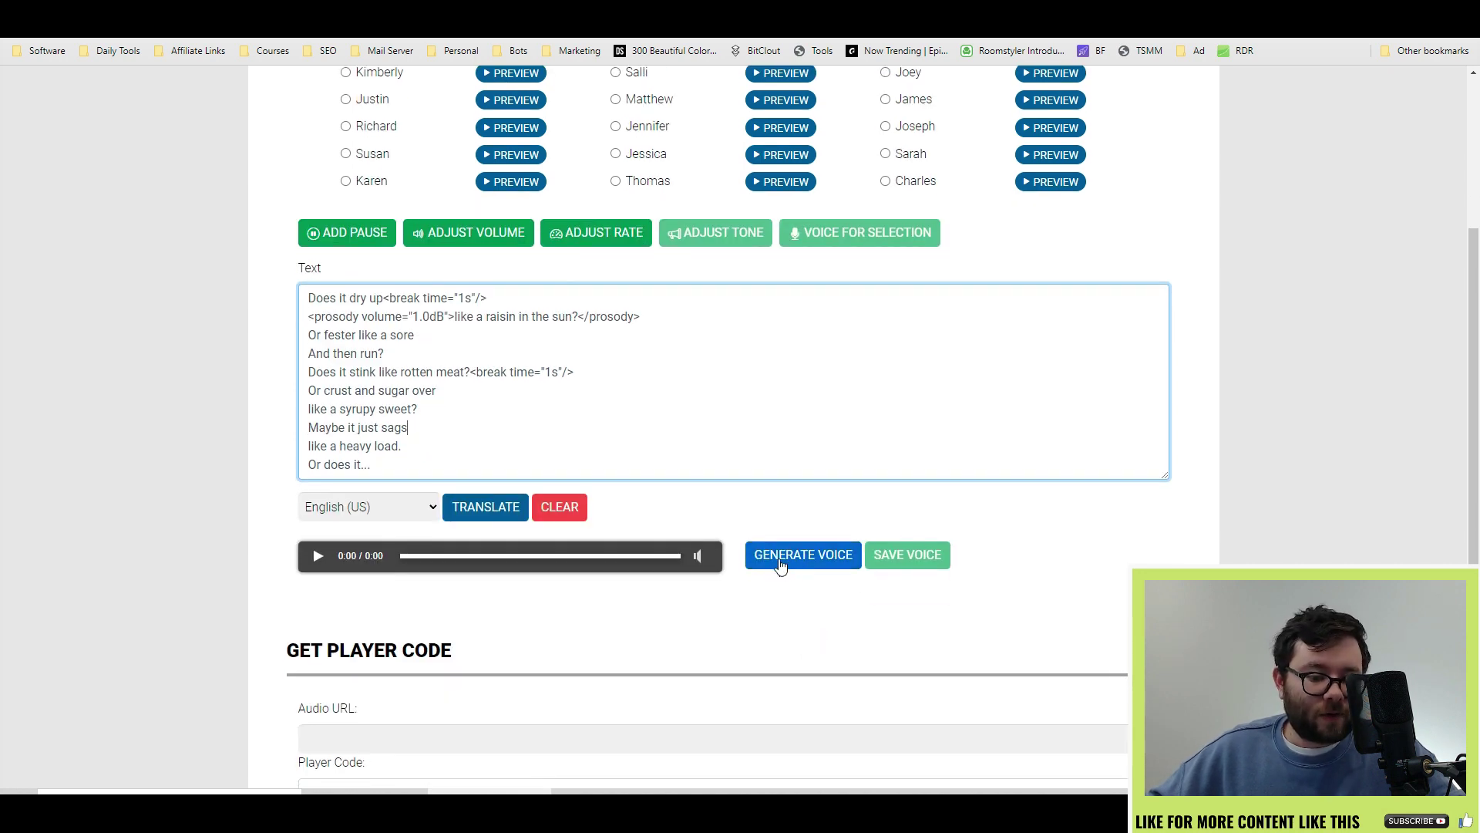
click(780, 564)
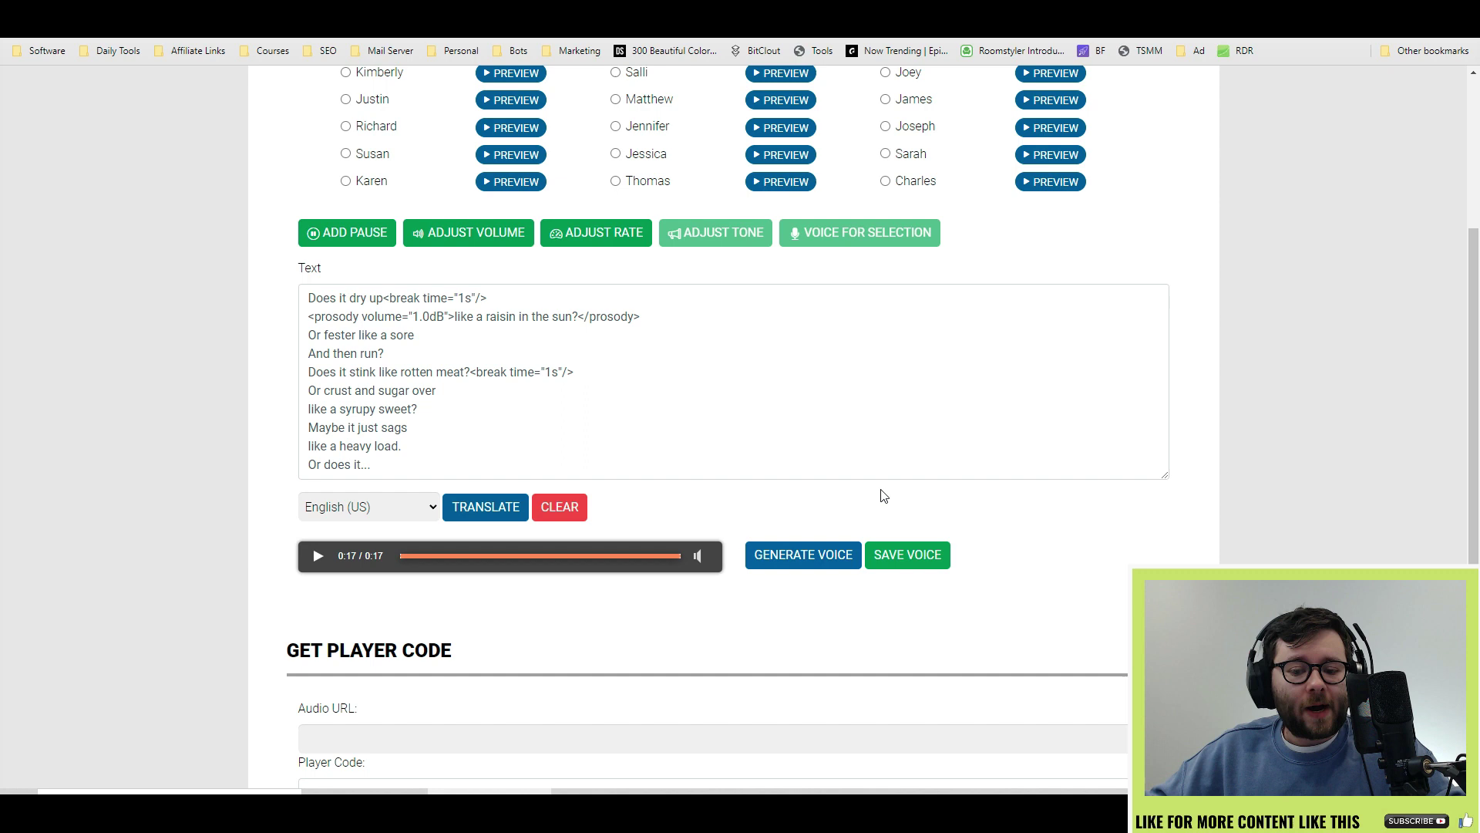
- Save the Kendra voiceover to the Generated Voices list
click(908, 555)
scroll(848, 586, down, 6)
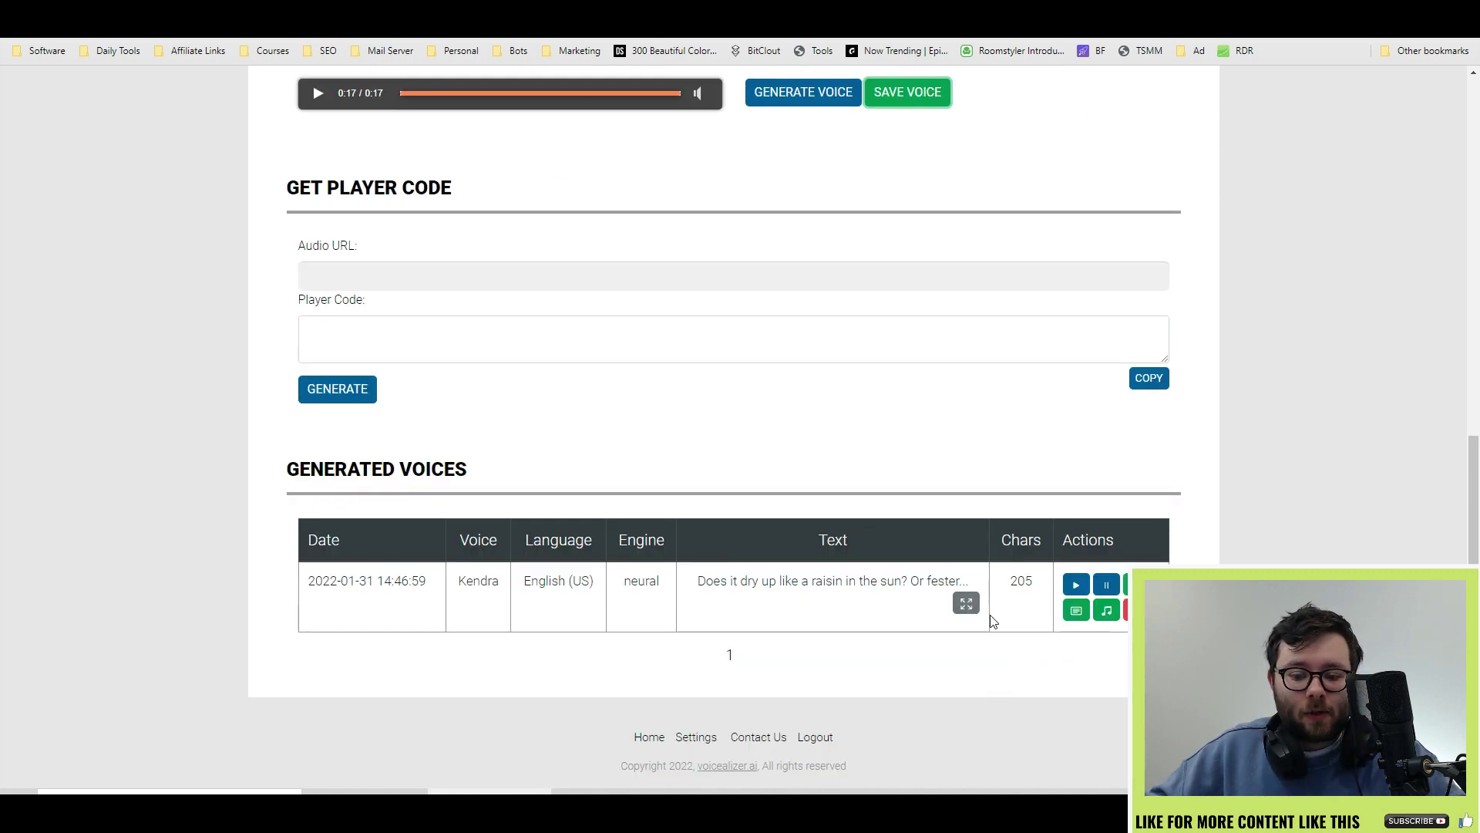
scroll(990, 620, up, 1)
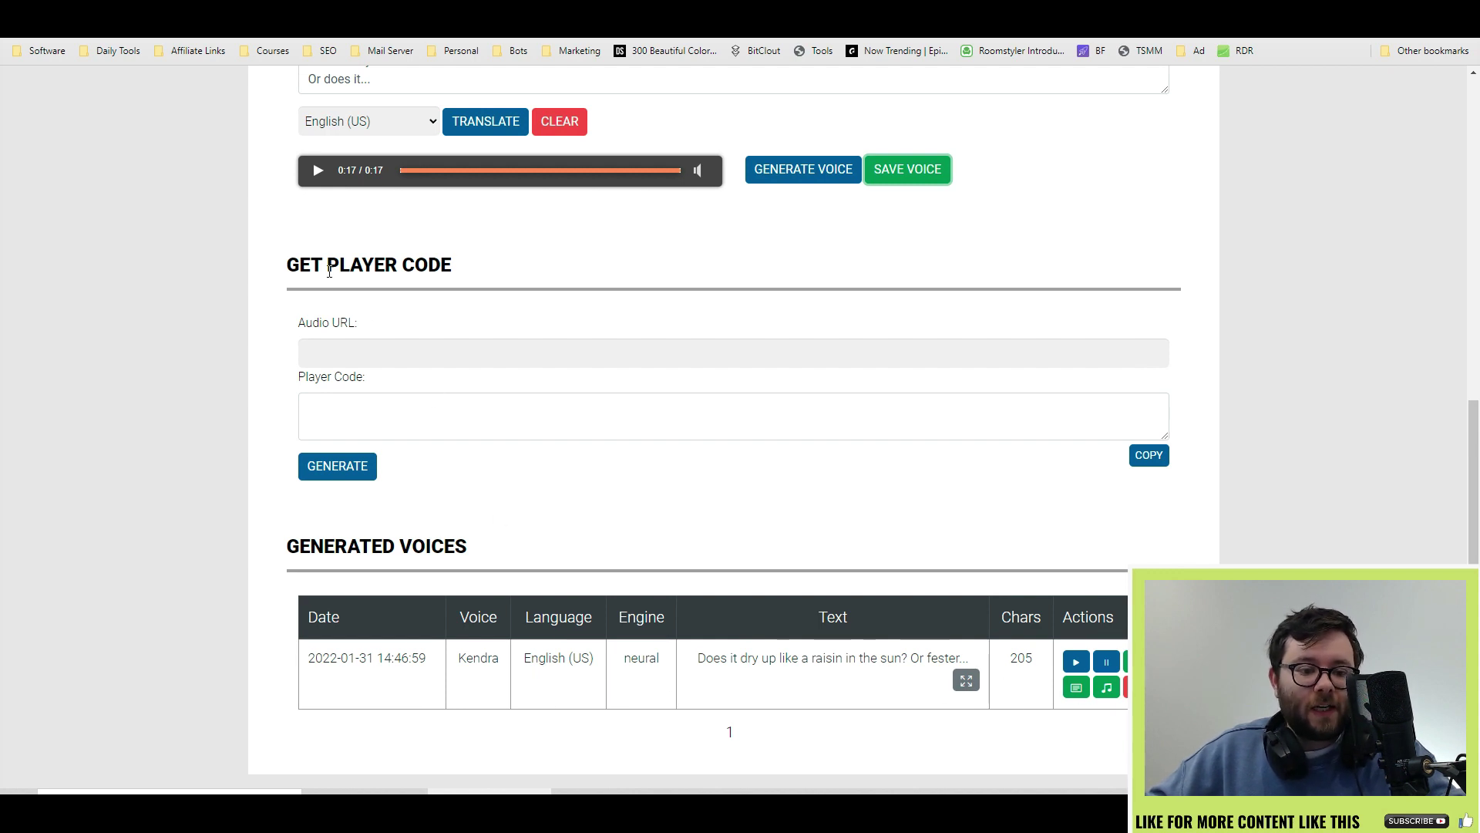
scroll(391, 268, down, 1)
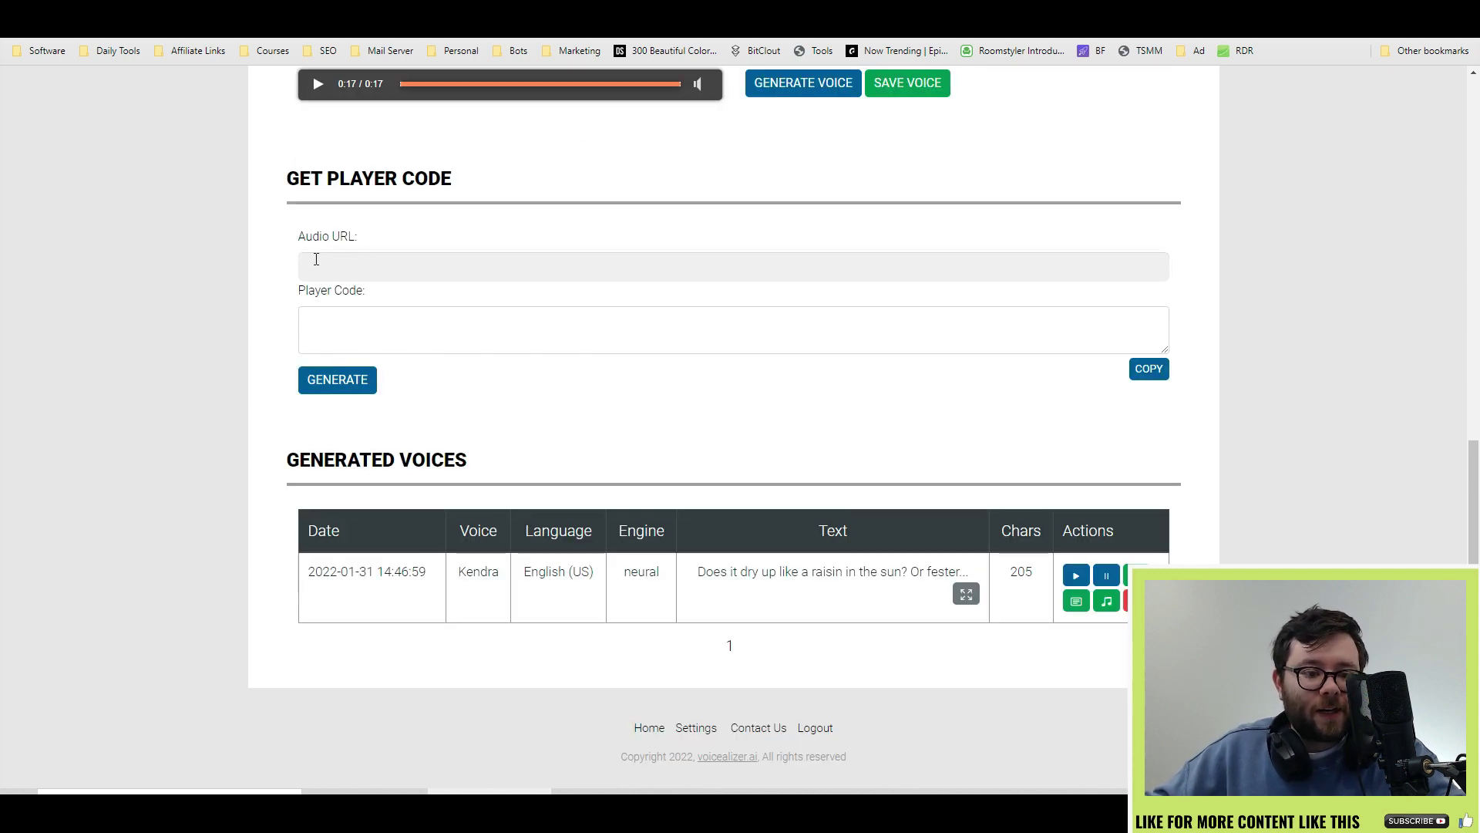
- Download the saved Kendra voice as an mp3 and open it to listen
click(509, 258)
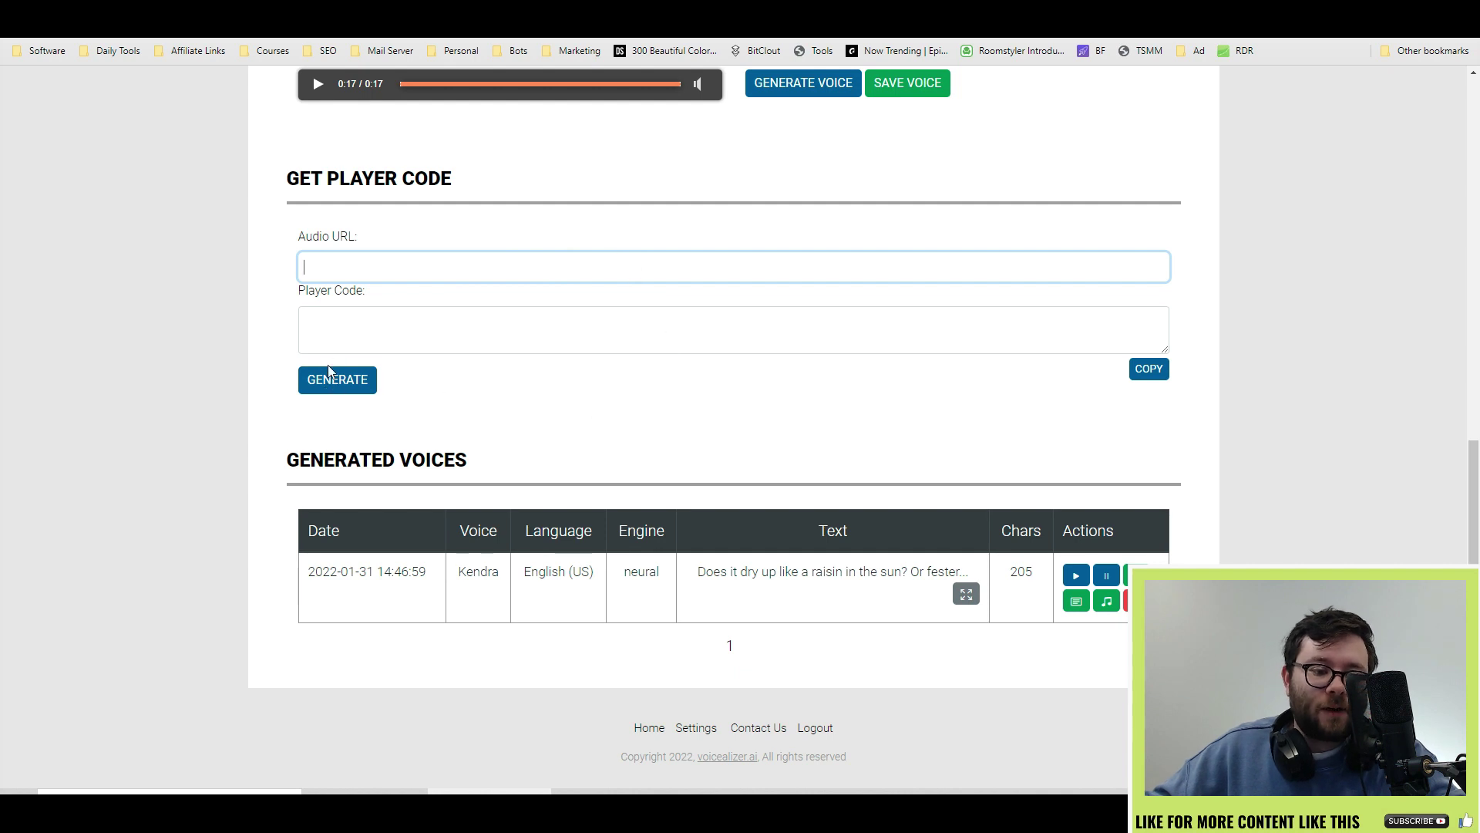
drag(328, 456, 512, 482)
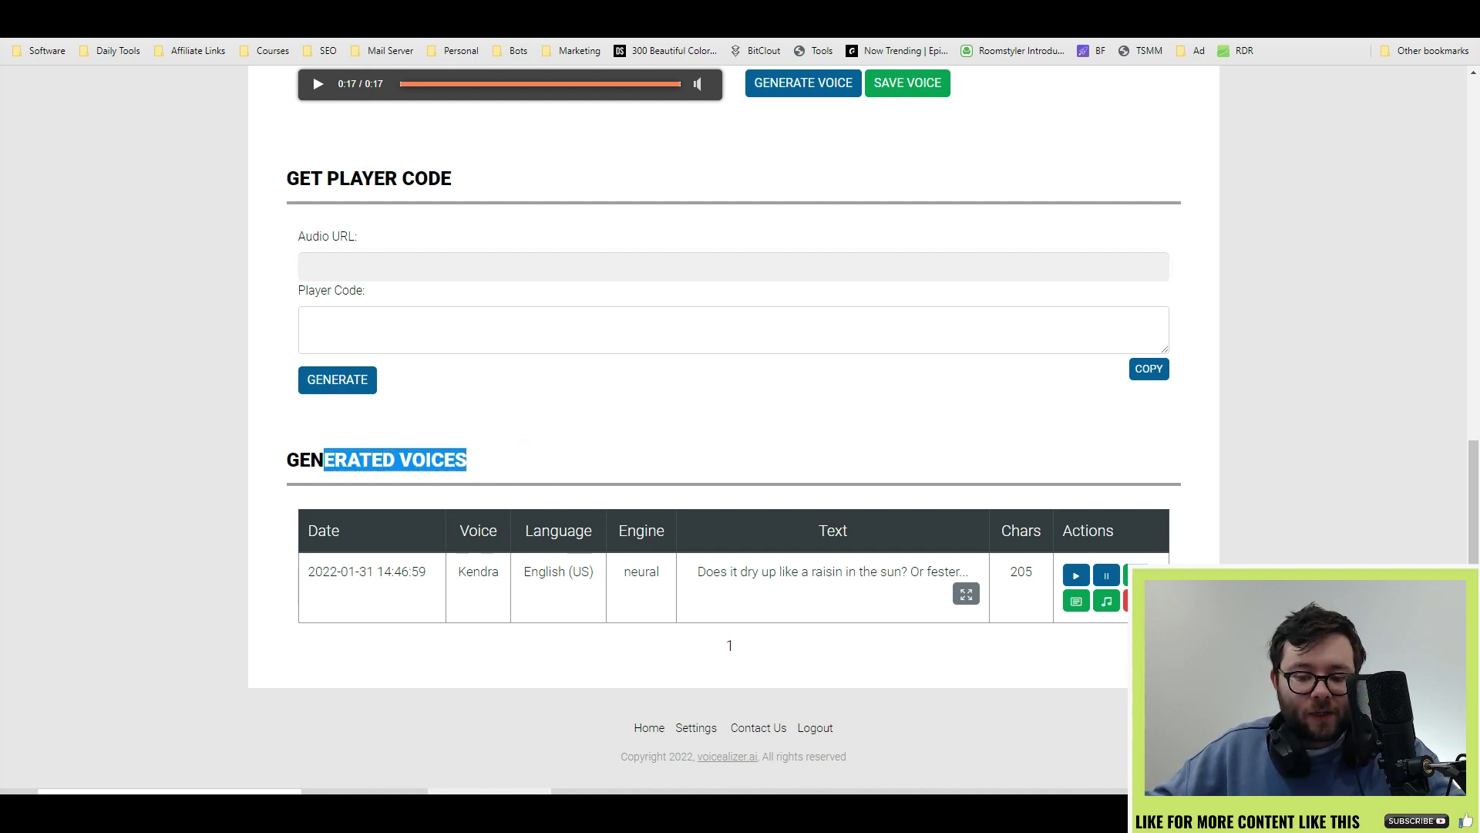
click(1083, 576)
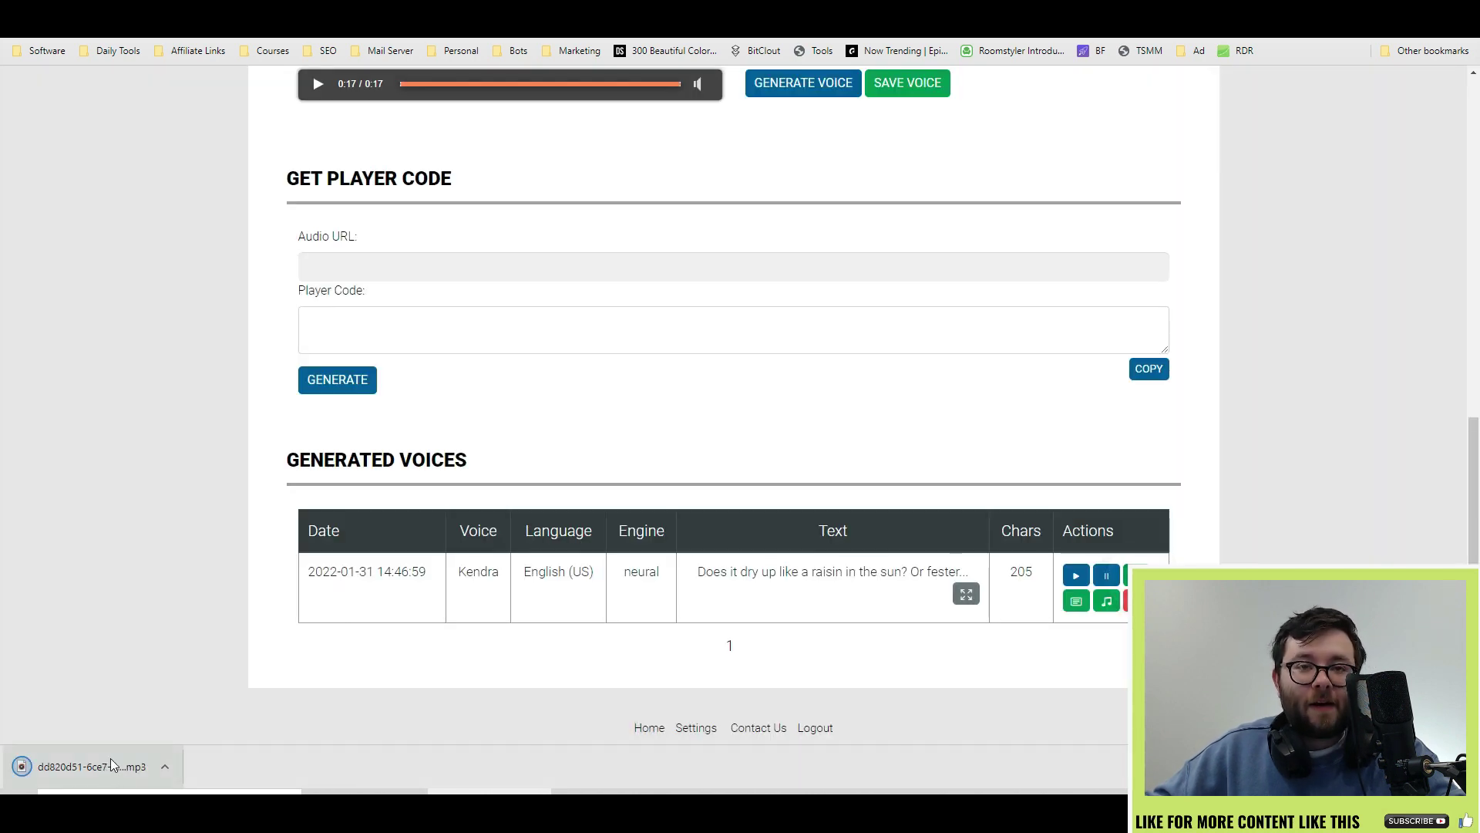
click(98, 761)
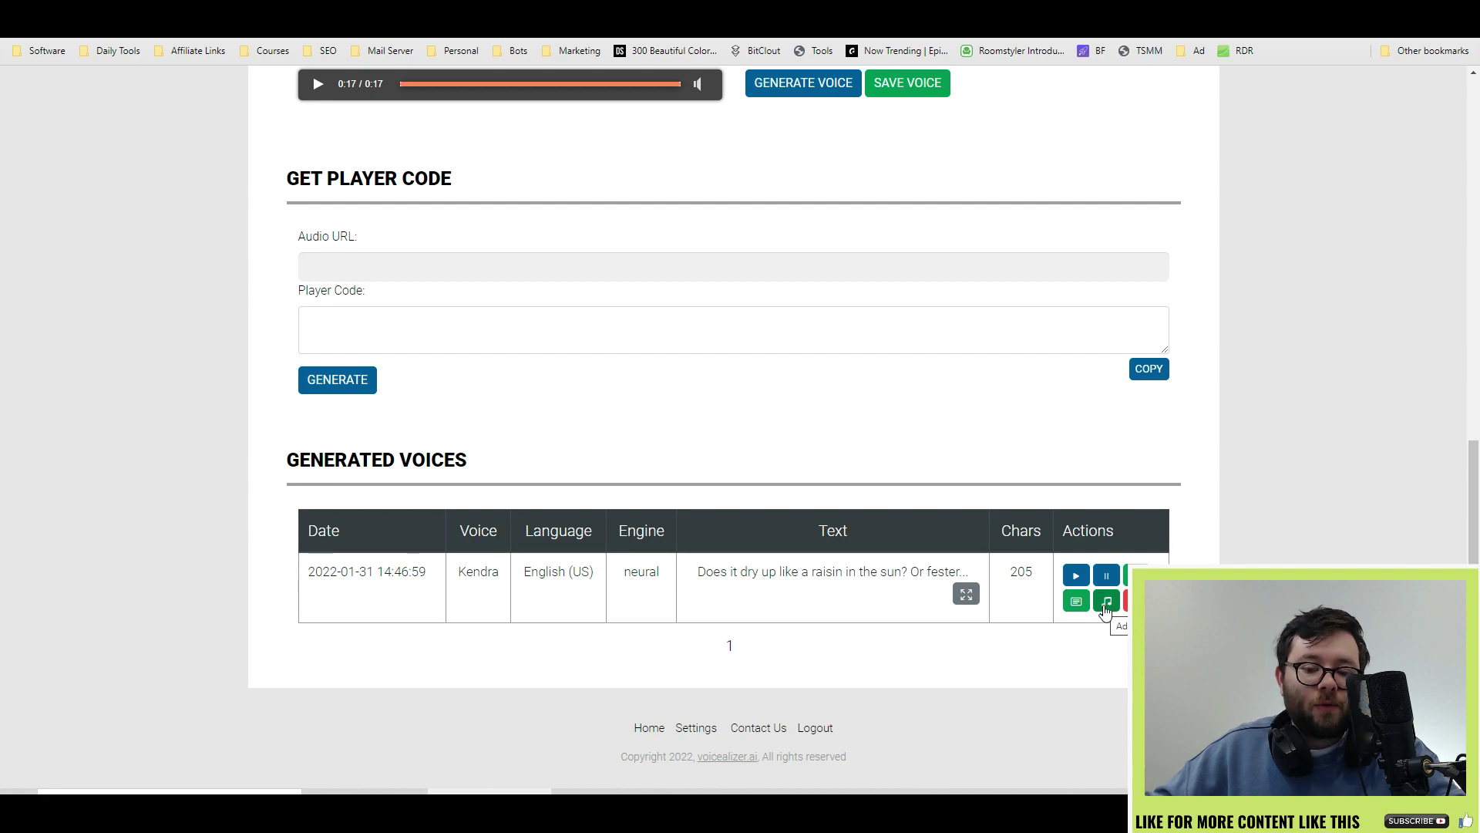
- Add a background music track to the Kendra voice and confirm the 'Music added.' alert
click(1106, 601)
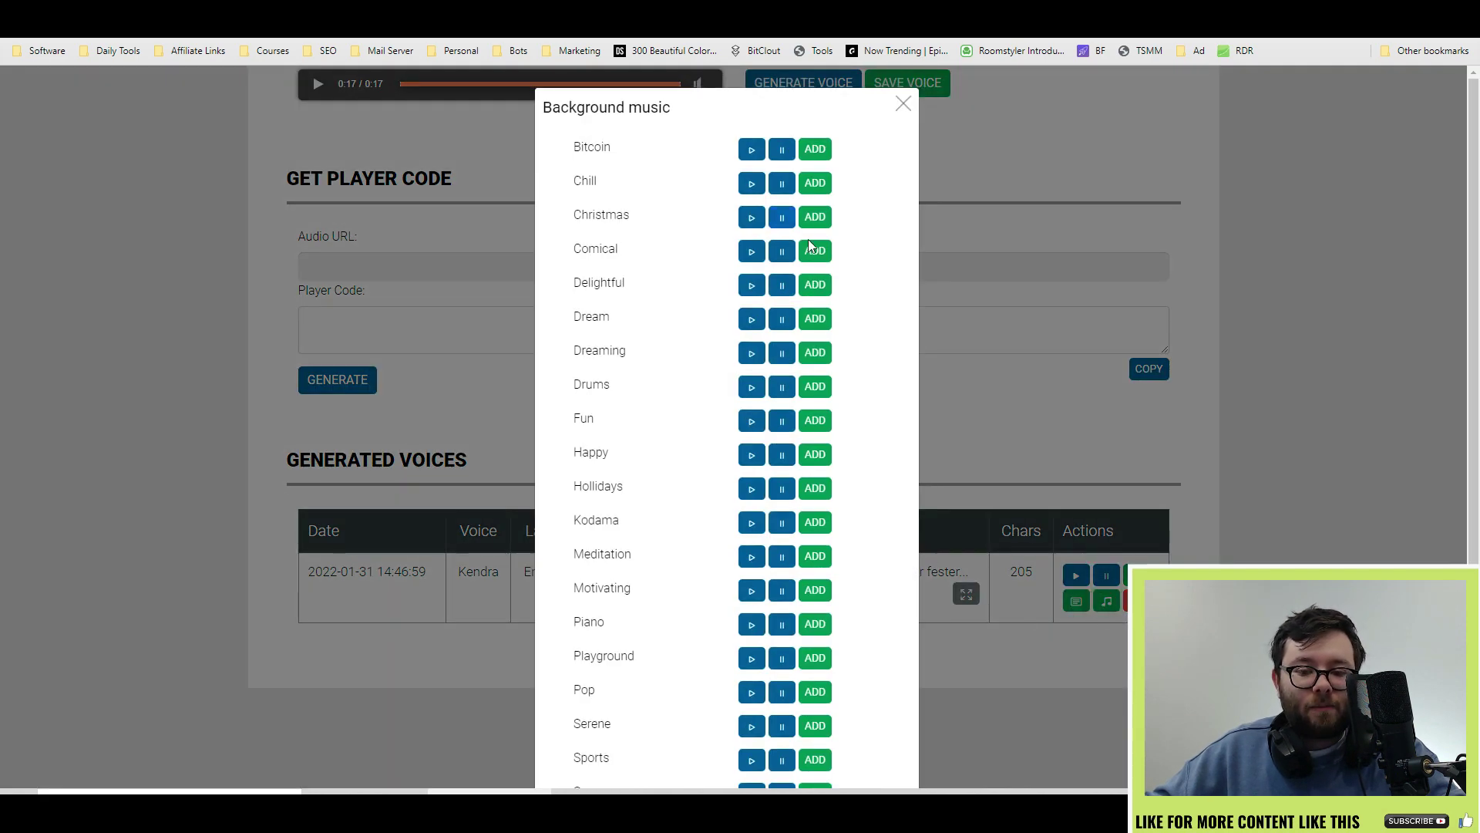
scroll(808, 243, down, 1)
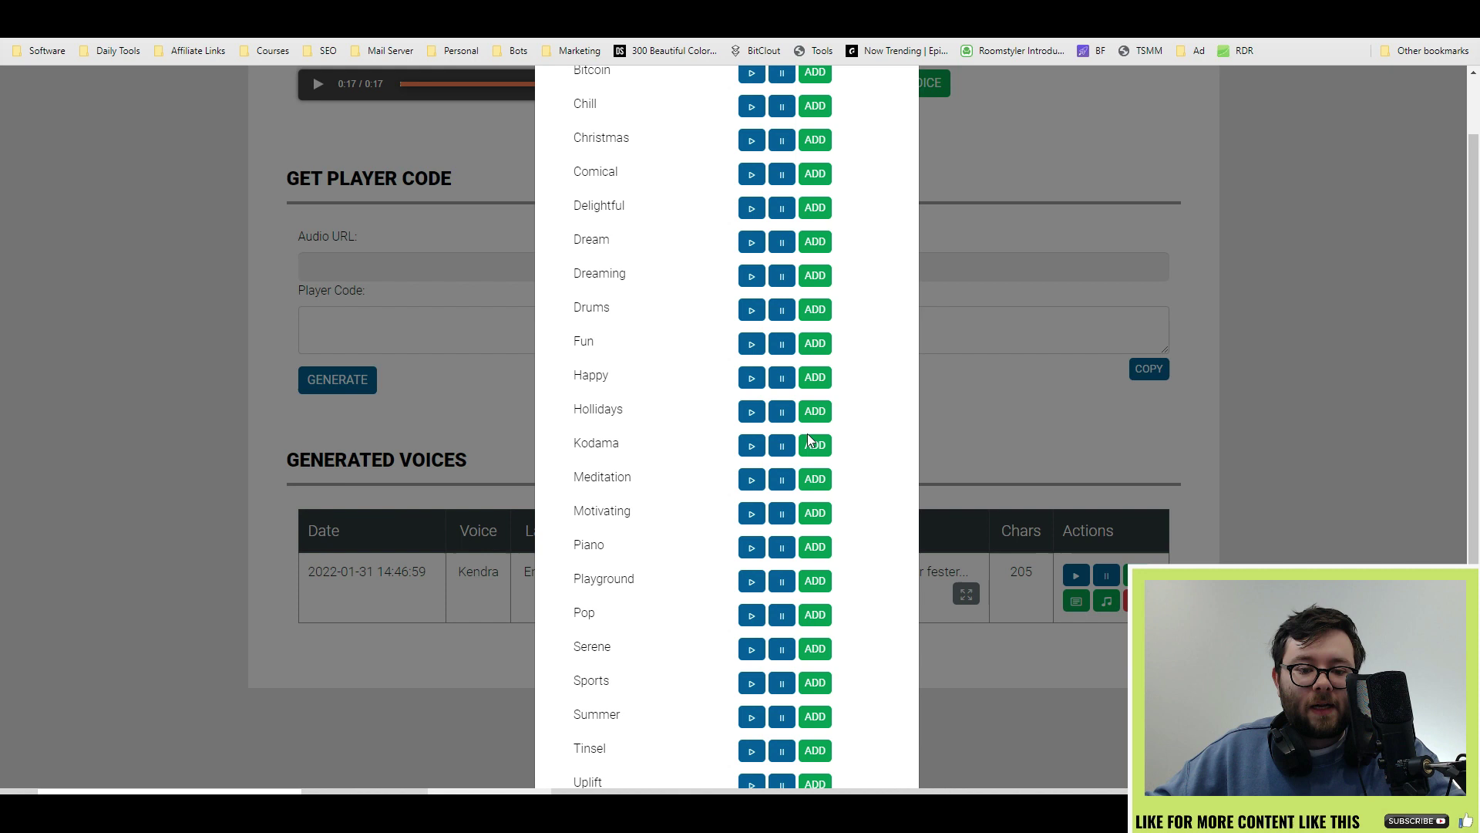
click(807, 280)
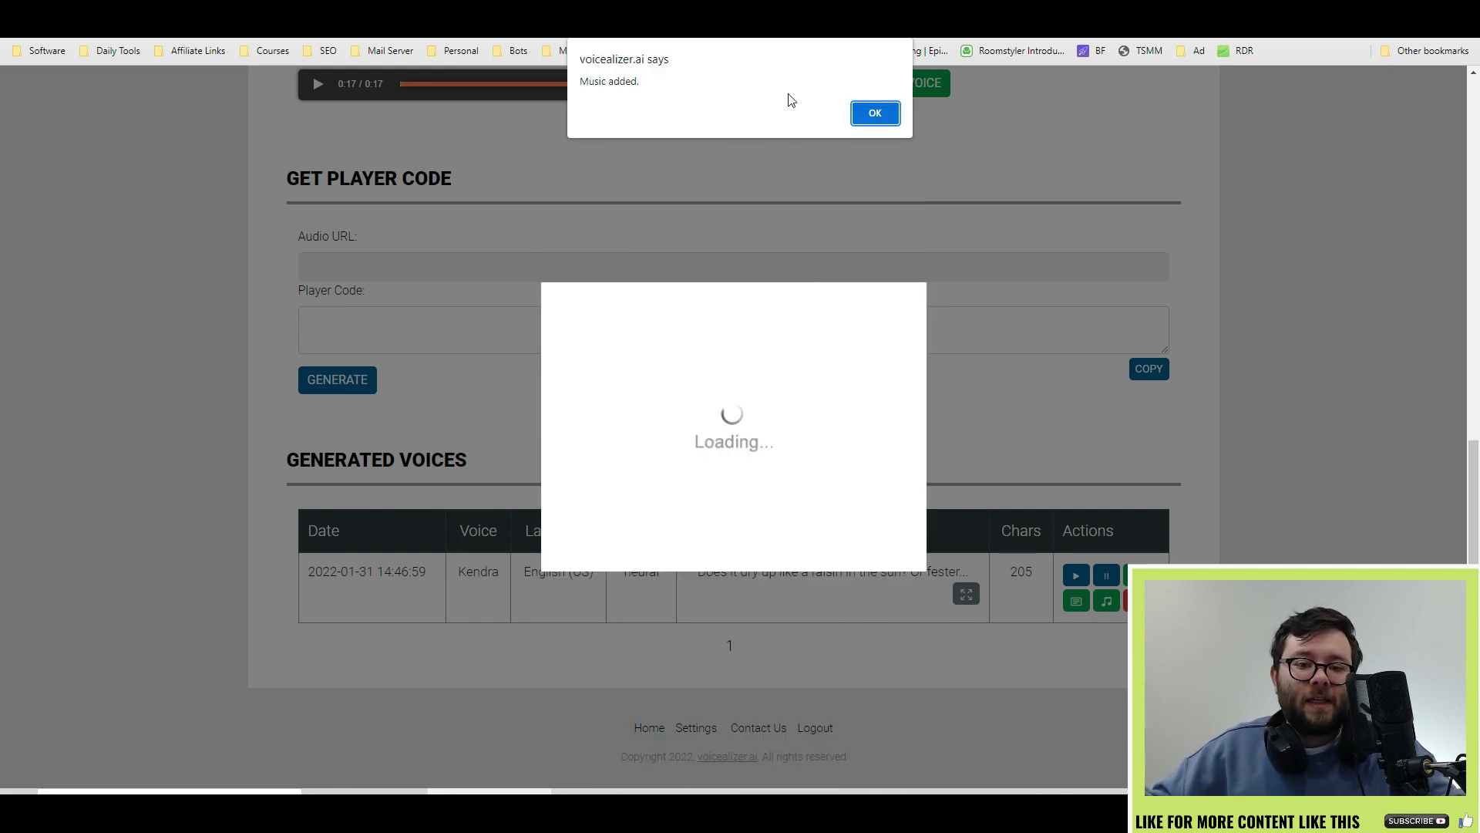
click(877, 114)
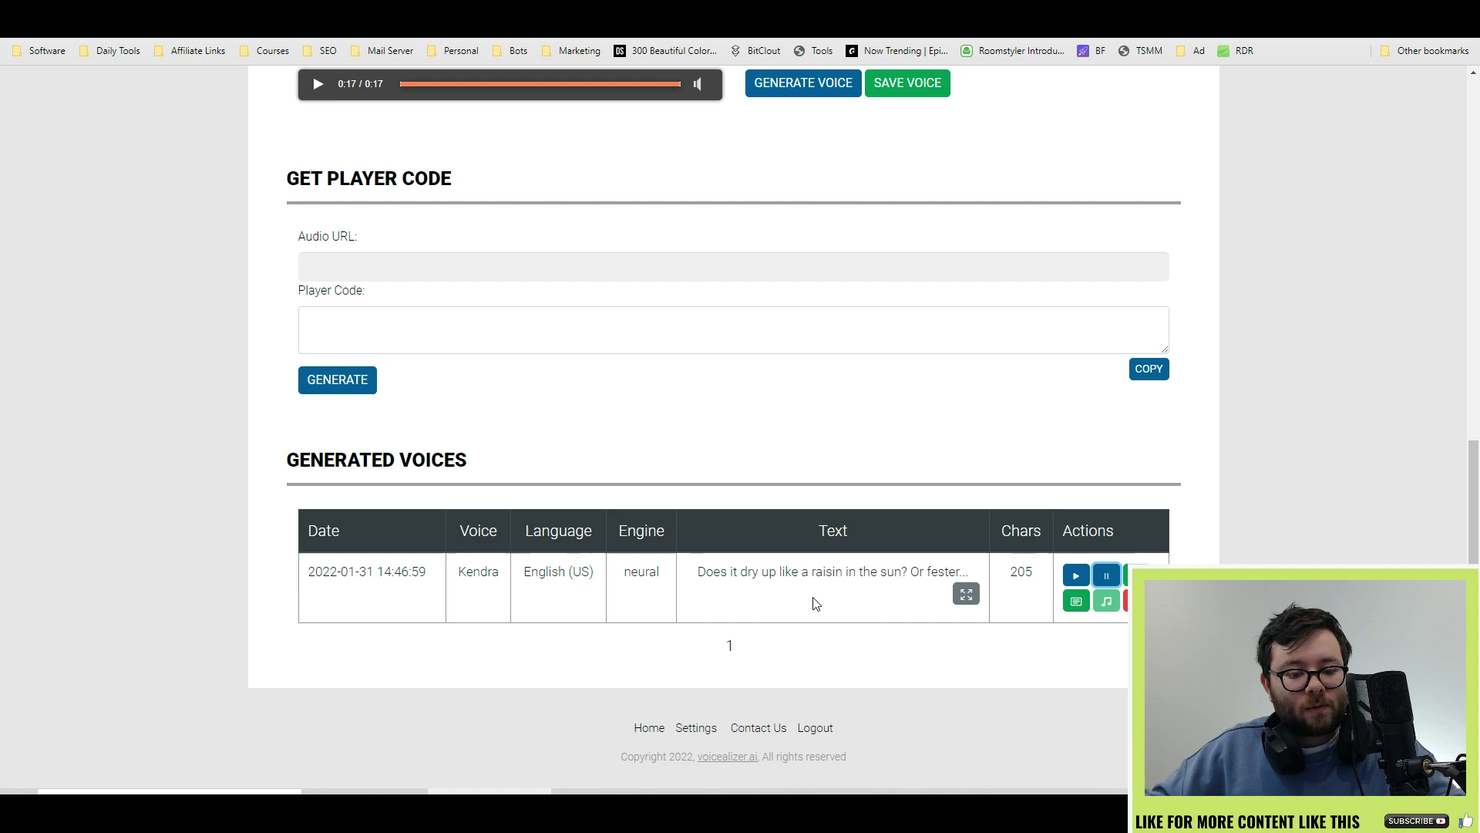
- Translate the poem text into French
scroll(775, 632, up, 6)
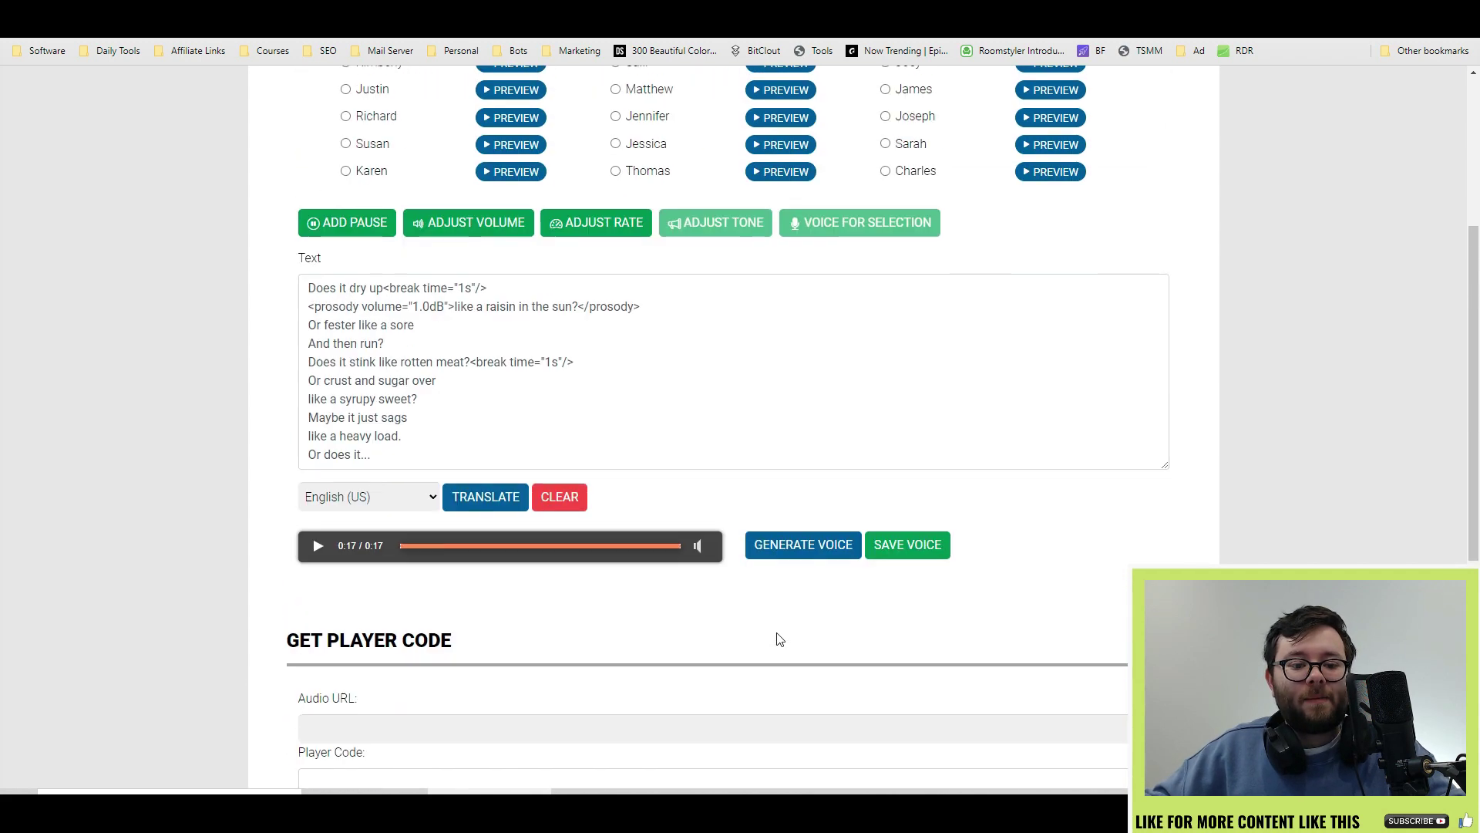
scroll(381, 579, up, 1)
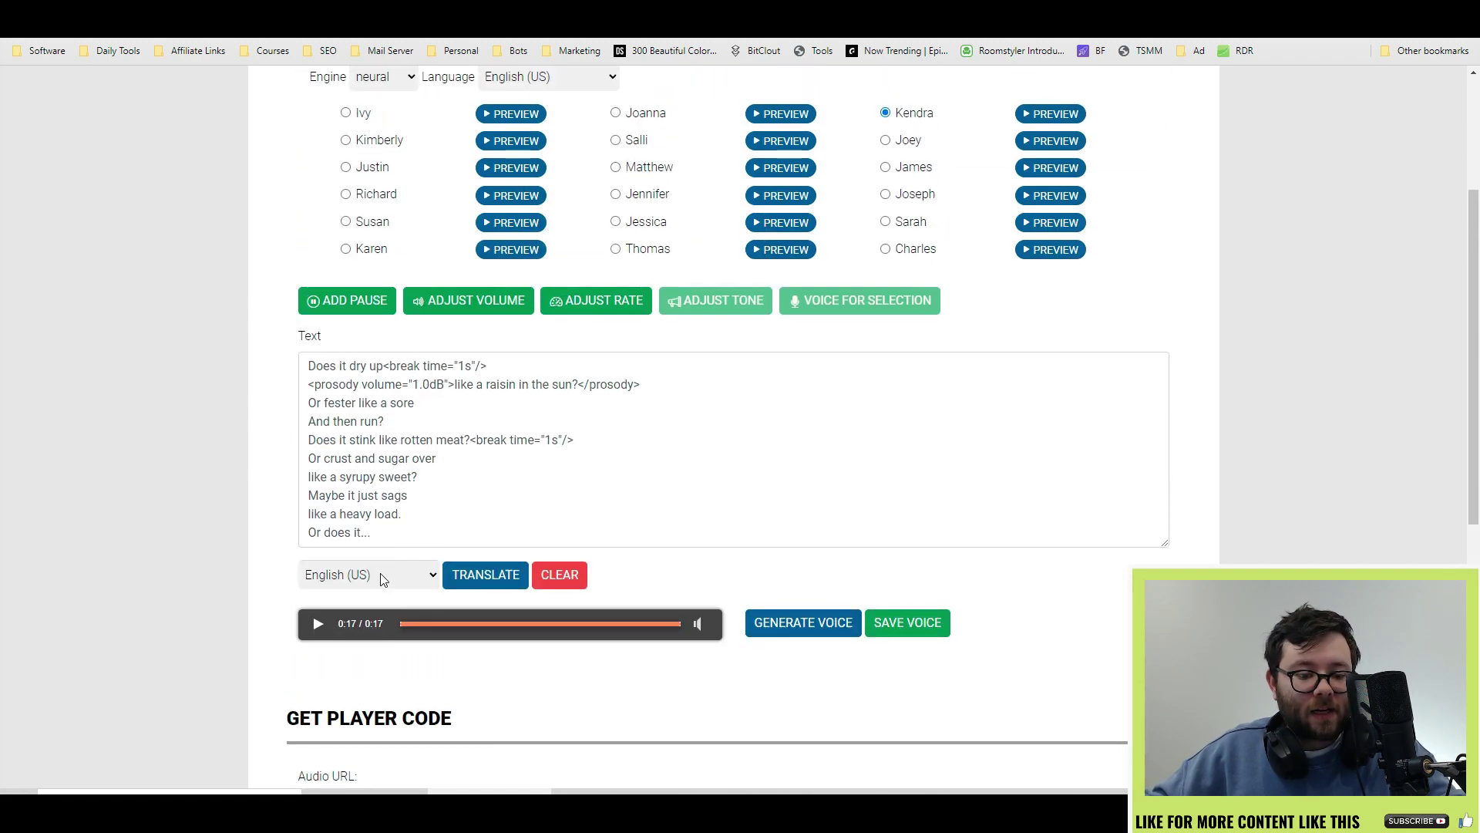
click(380, 584)
scroll(362, 540, down, 1)
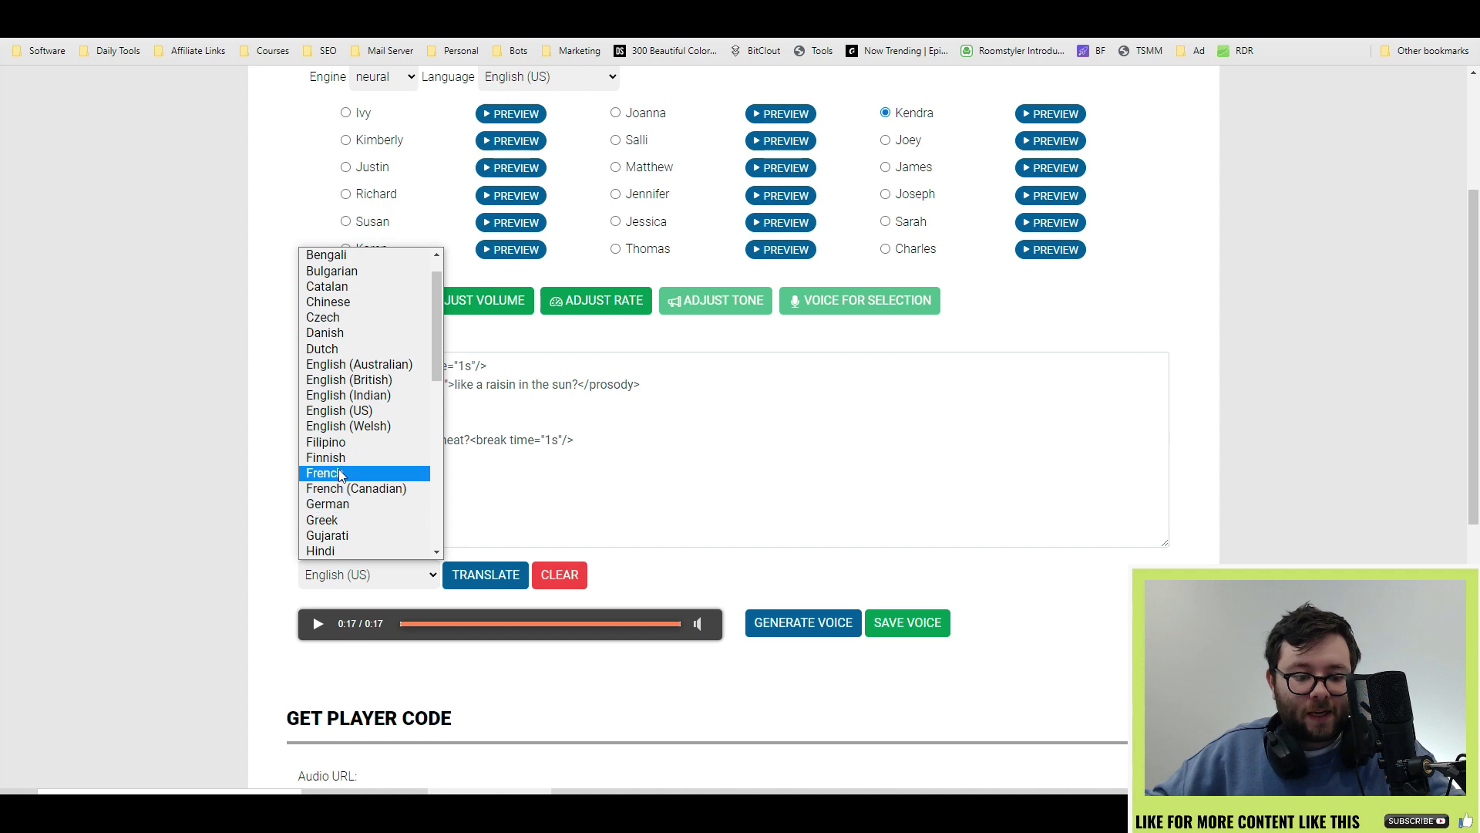
click(340, 473)
click(486, 574)
- Generate speech from the French text and save it as a new voice
drag(324, 383, 379, 513)
scroll(540, 493, down, 1)
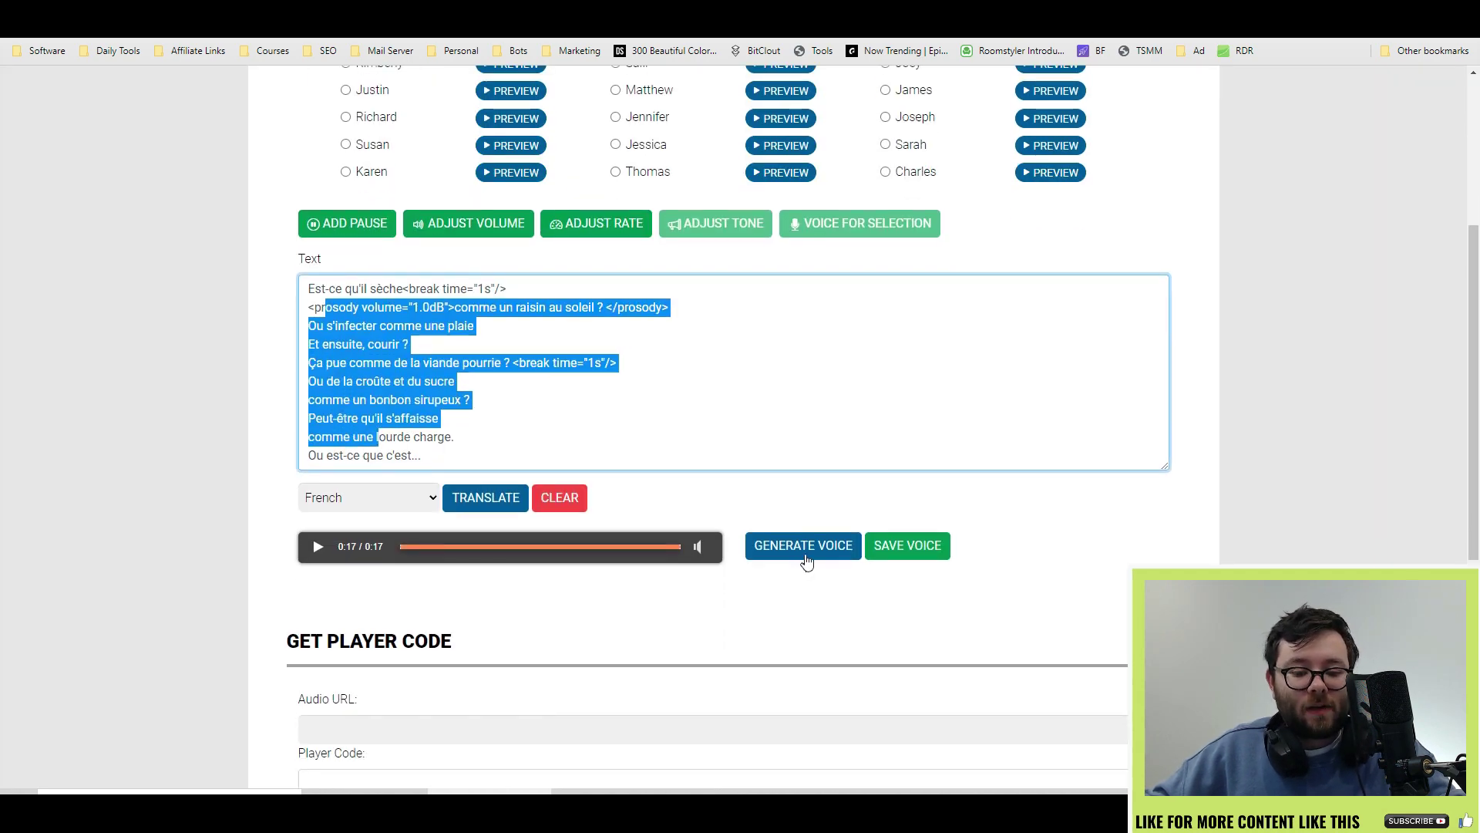
click(803, 546)
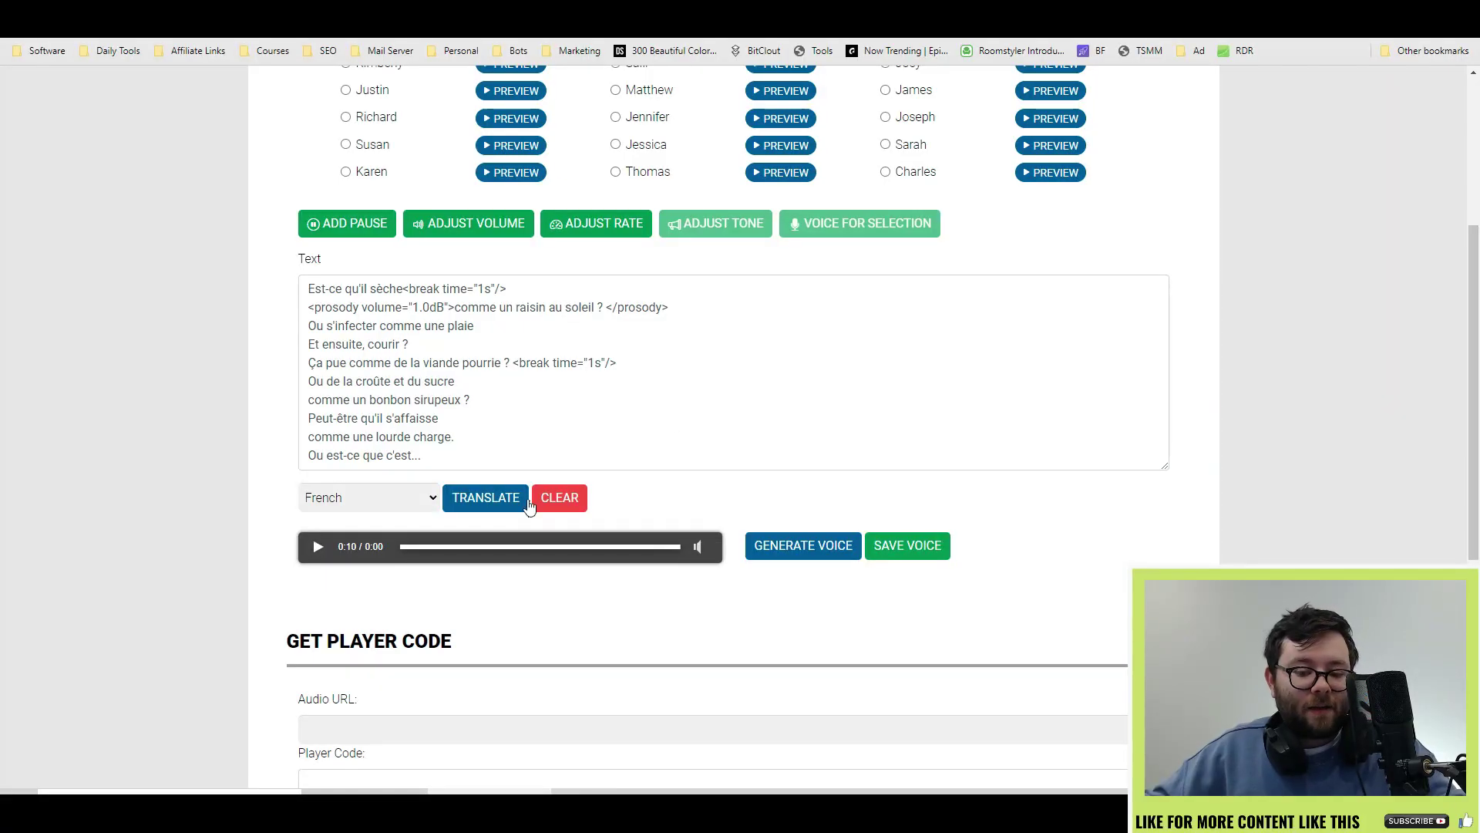
scroll(555, 493, down, 1)
click(933, 473)
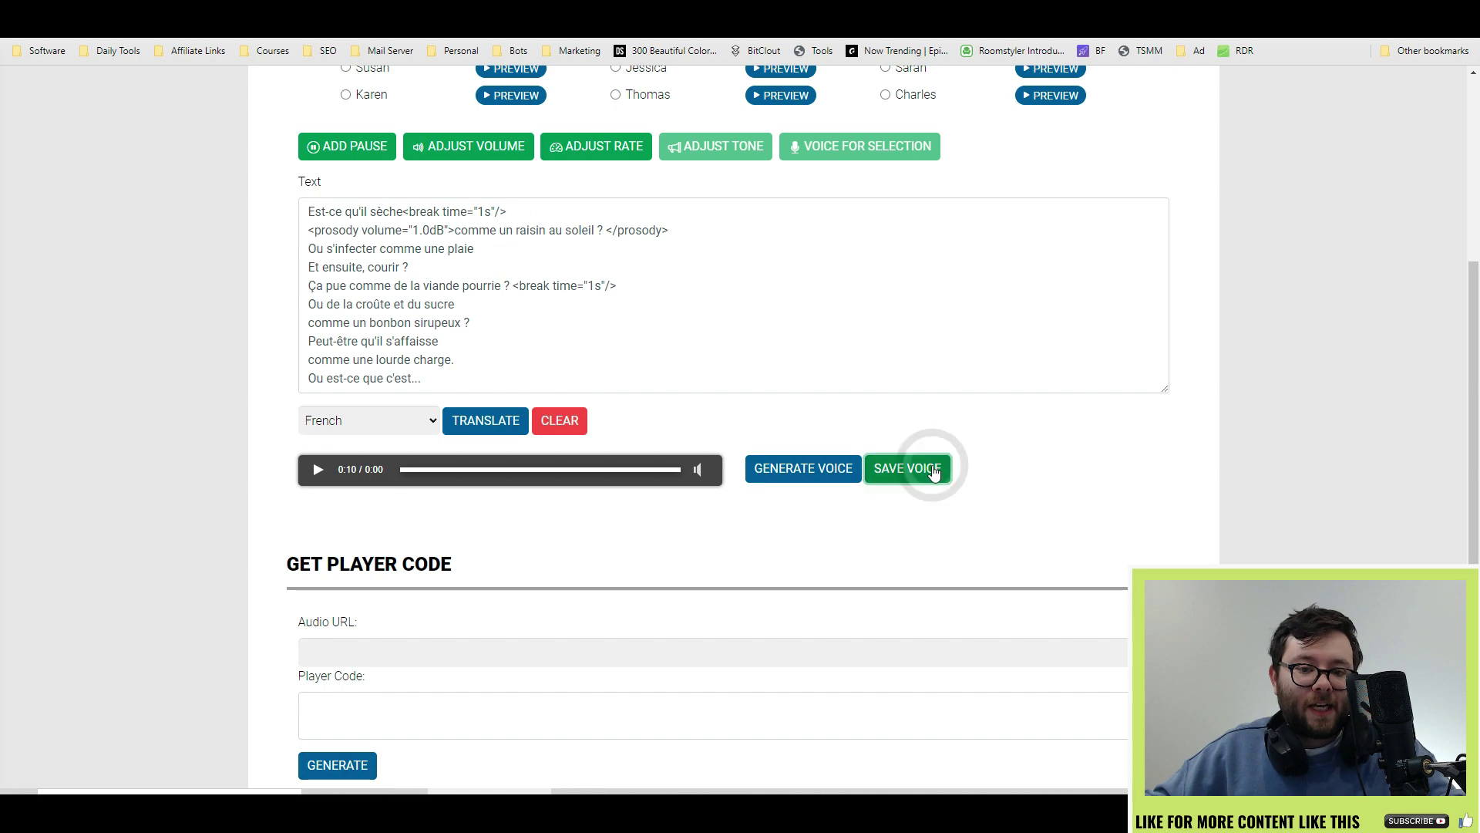
scroll(876, 659, down, 6)
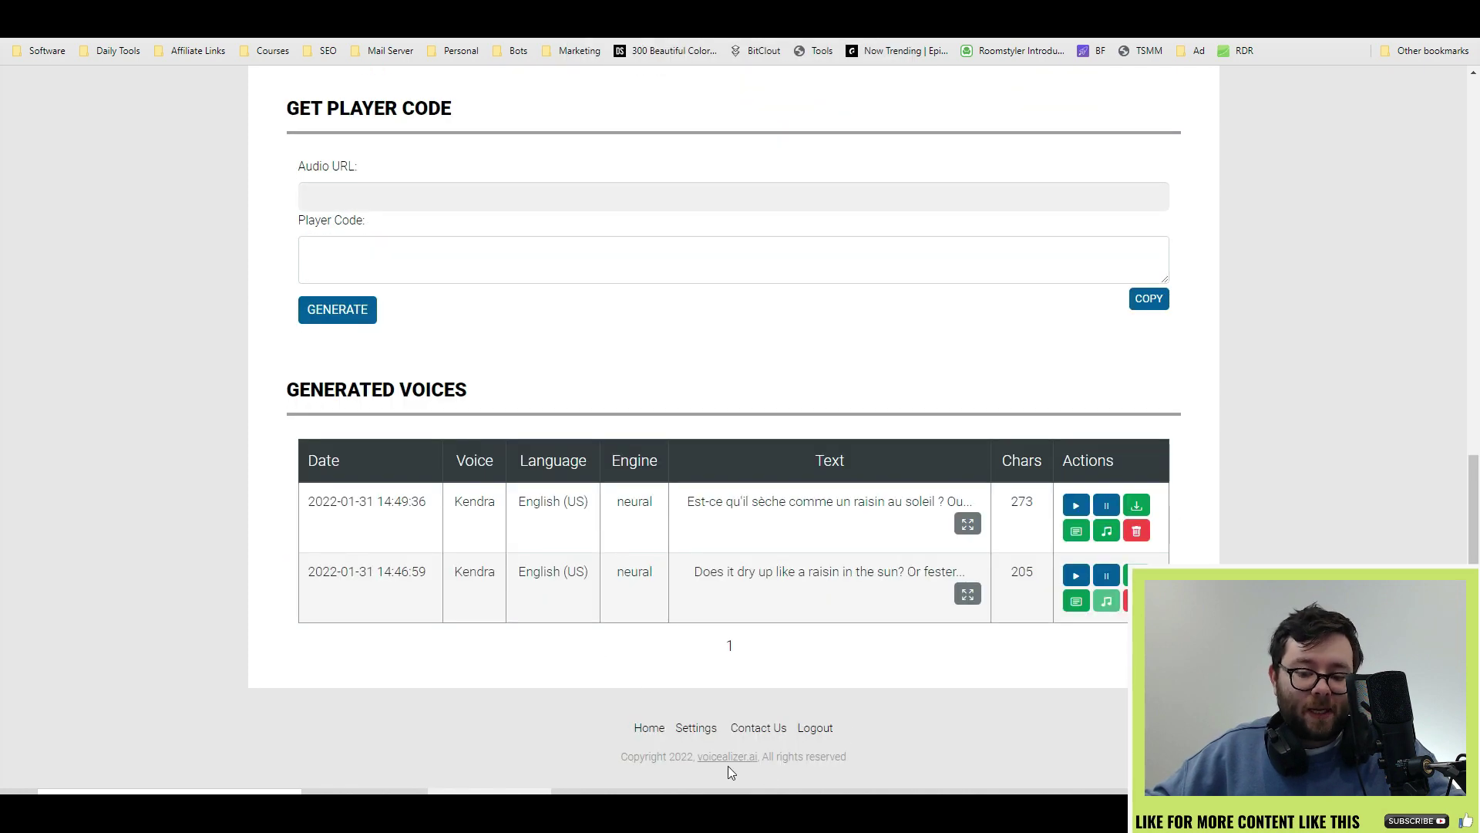
- Switch to the Matthew voice, translate the text back to English (US), and generate speech
scroll(1050, 683, up, 9)
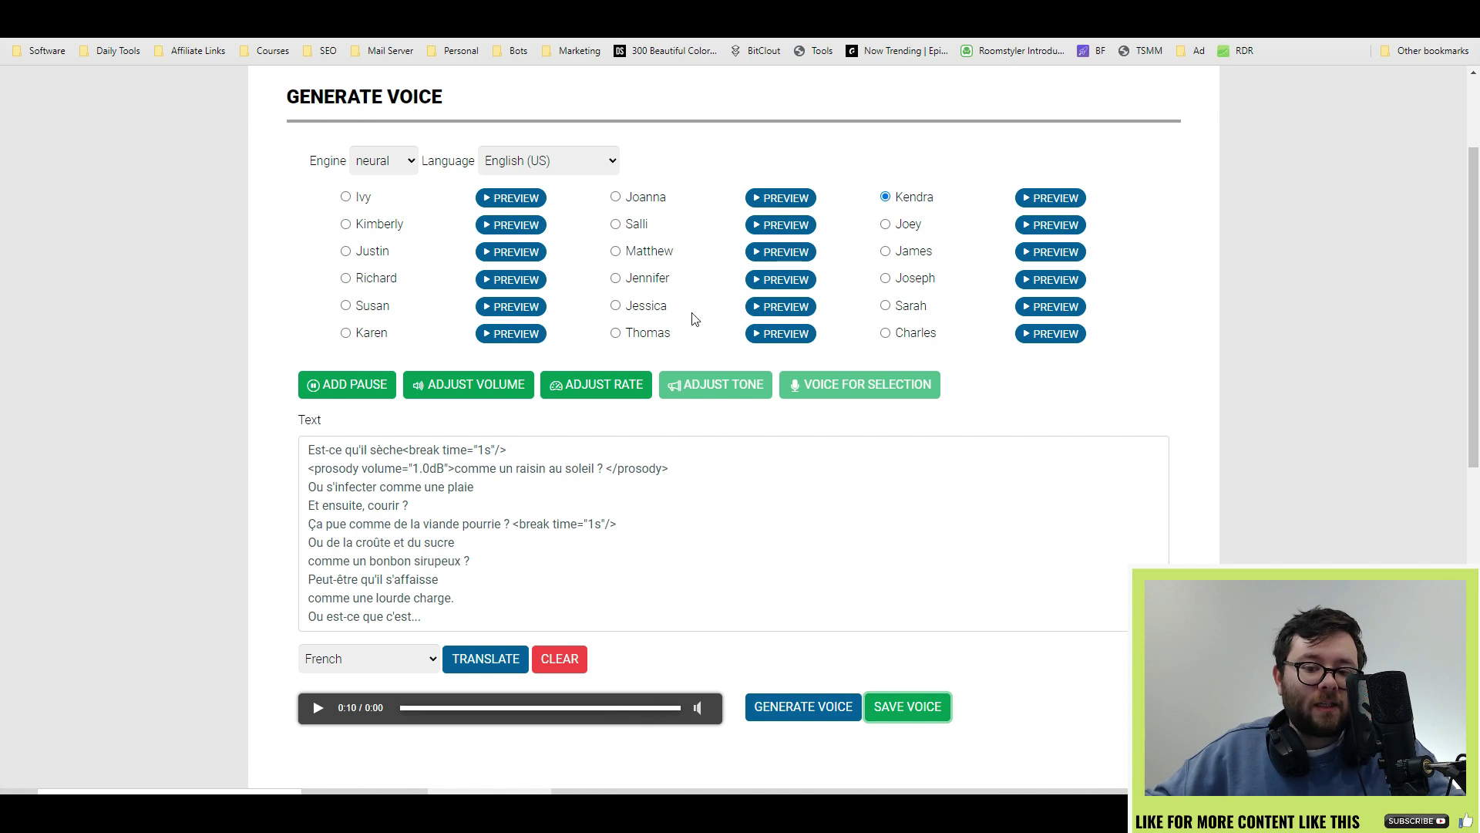
click(616, 251)
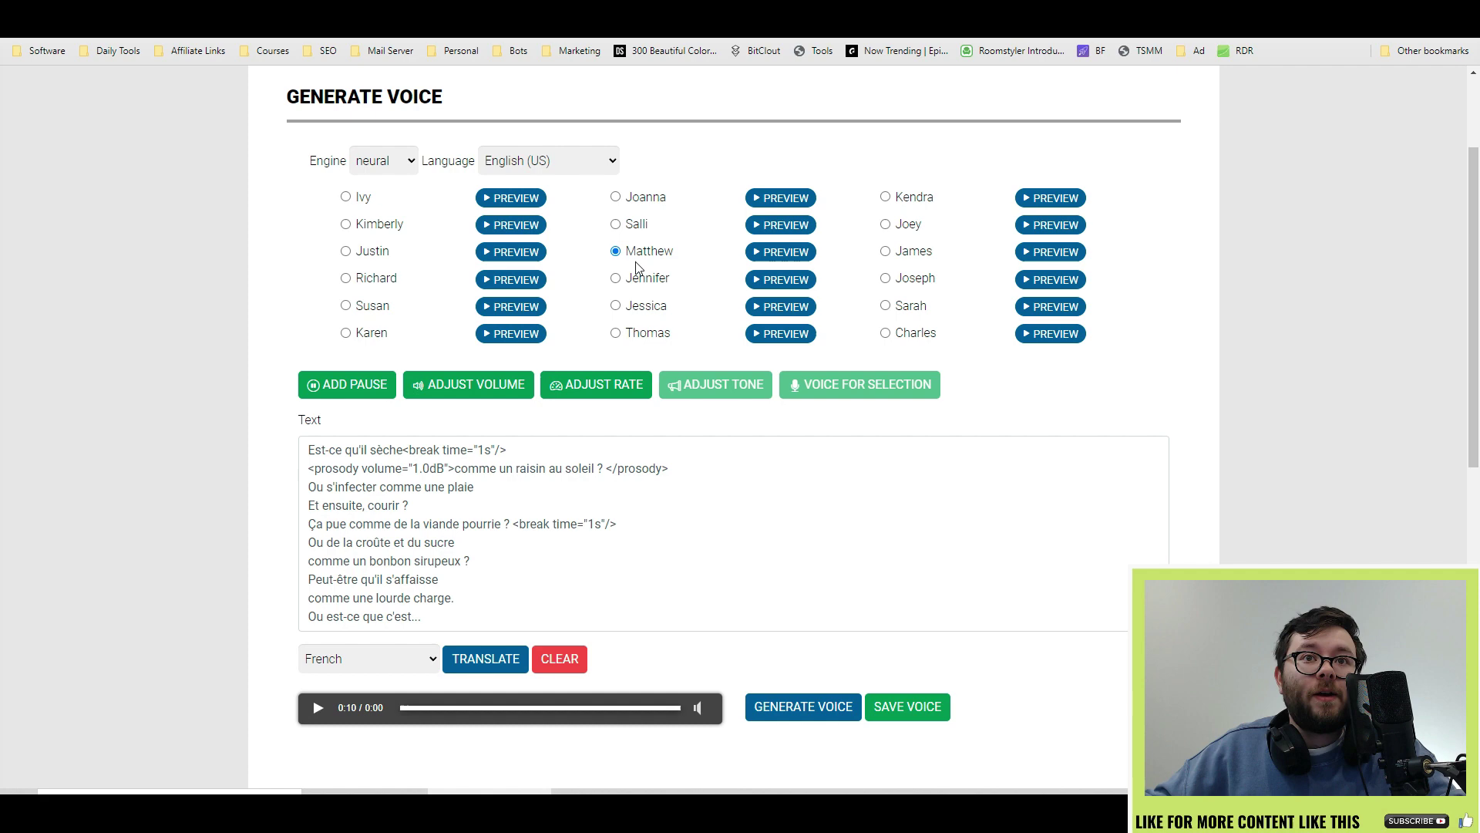
click(369, 659)
scroll(389, 501, up, 1)
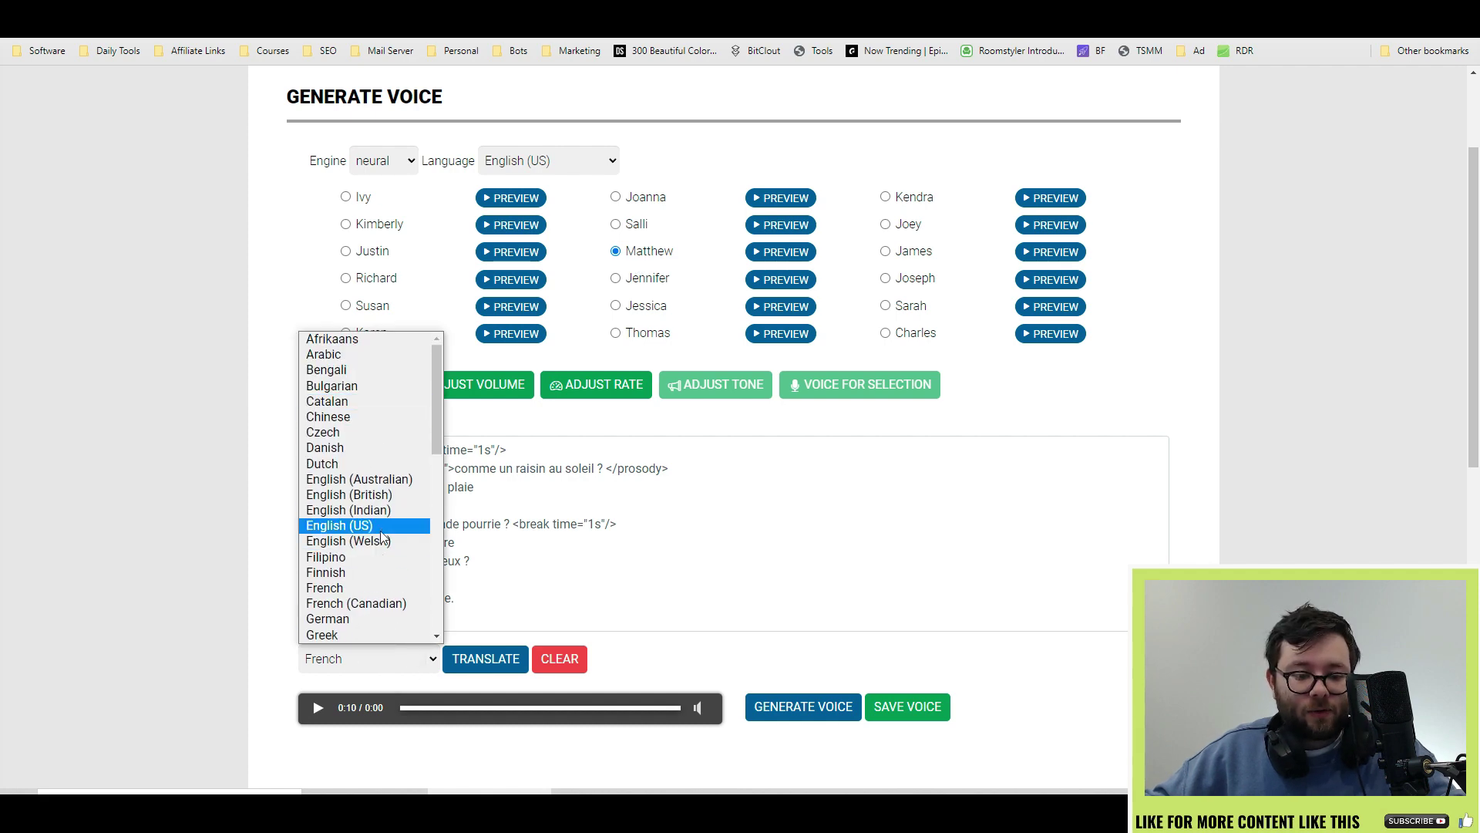
click(339, 525)
click(494, 659)
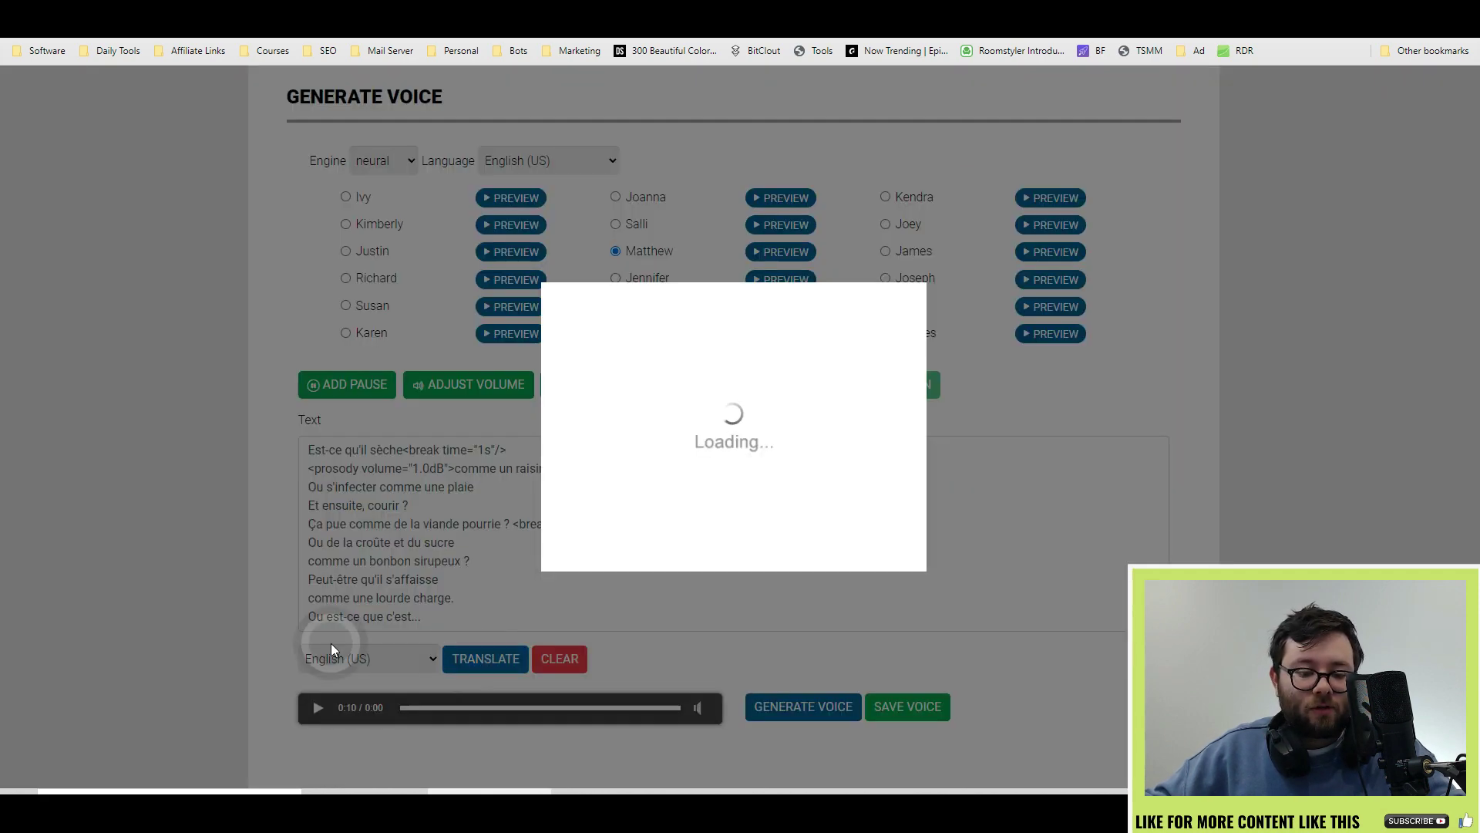
click(811, 718)
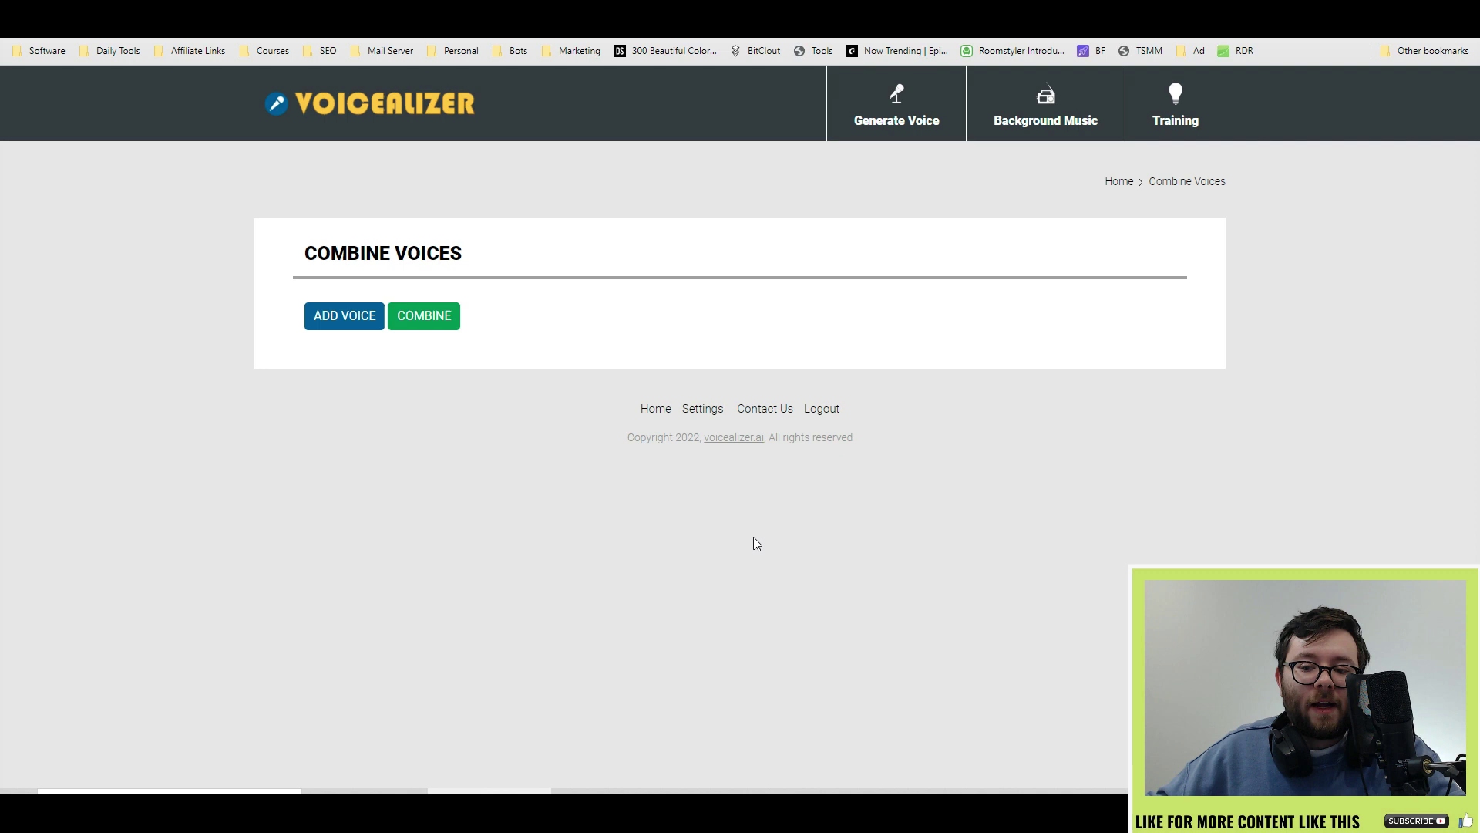
- Add a voice slot set to the English poem, then a second slot
click(353, 316)
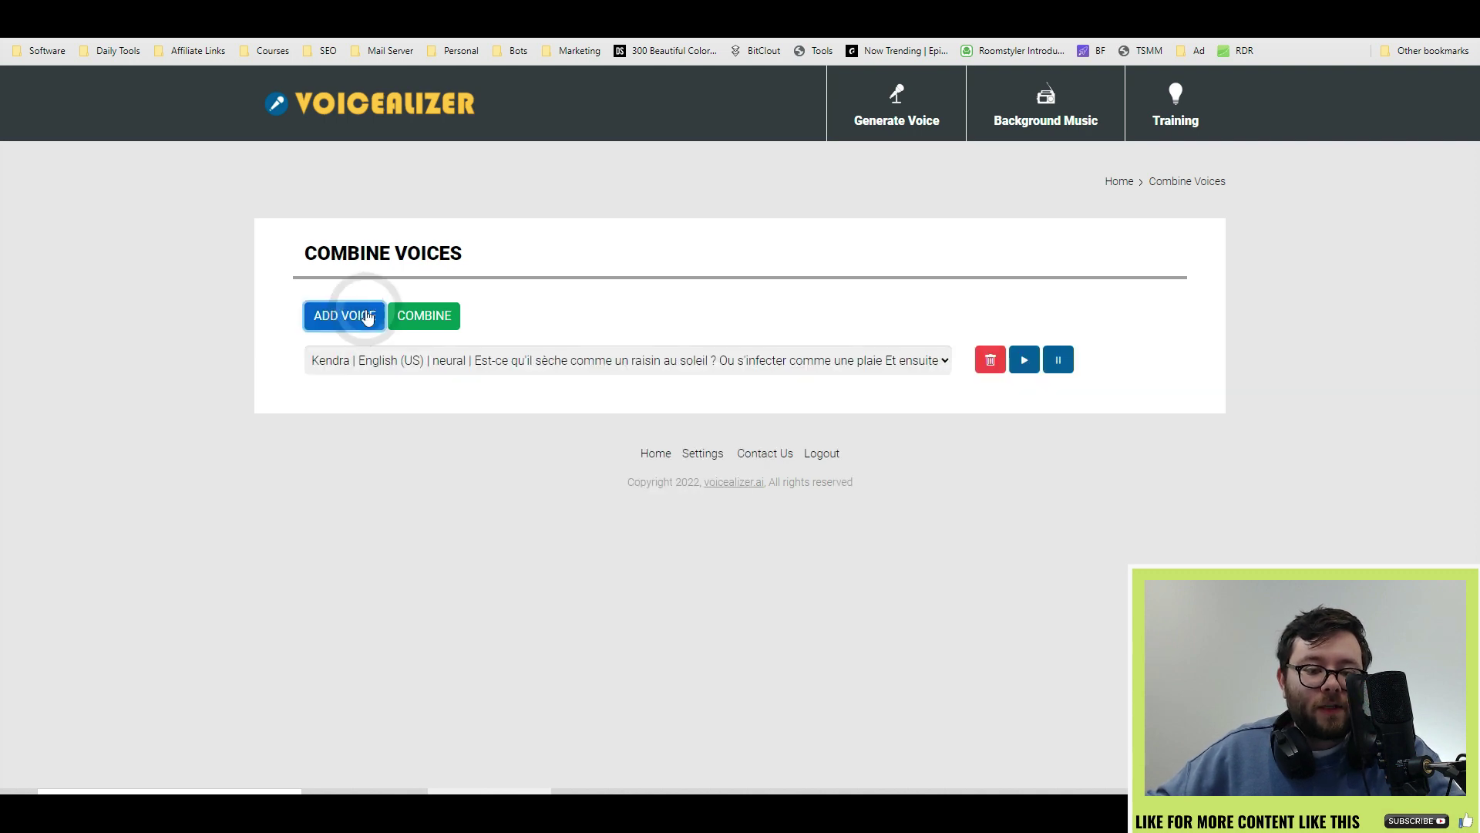
click(659, 362)
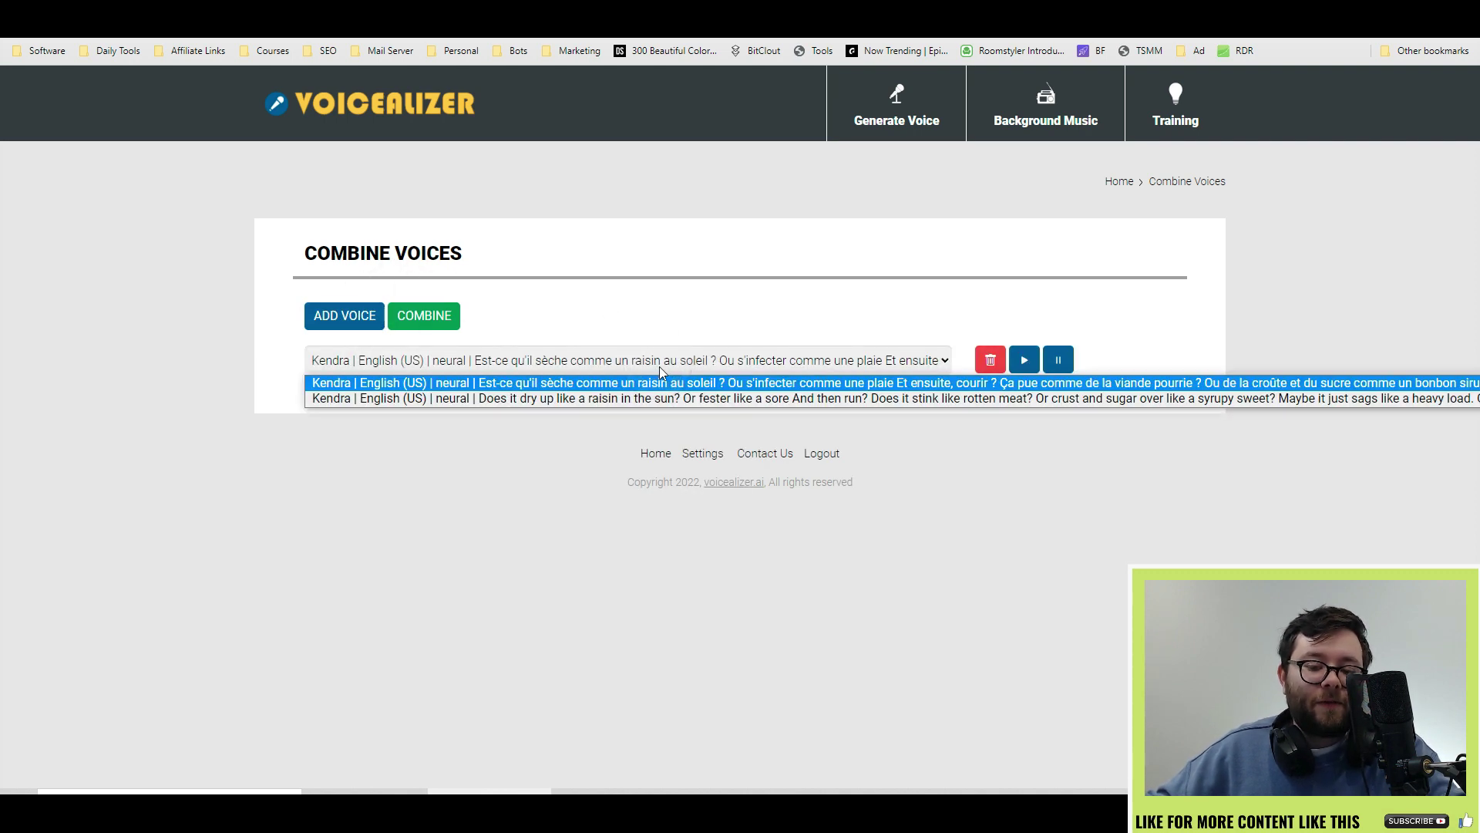
click(661, 399)
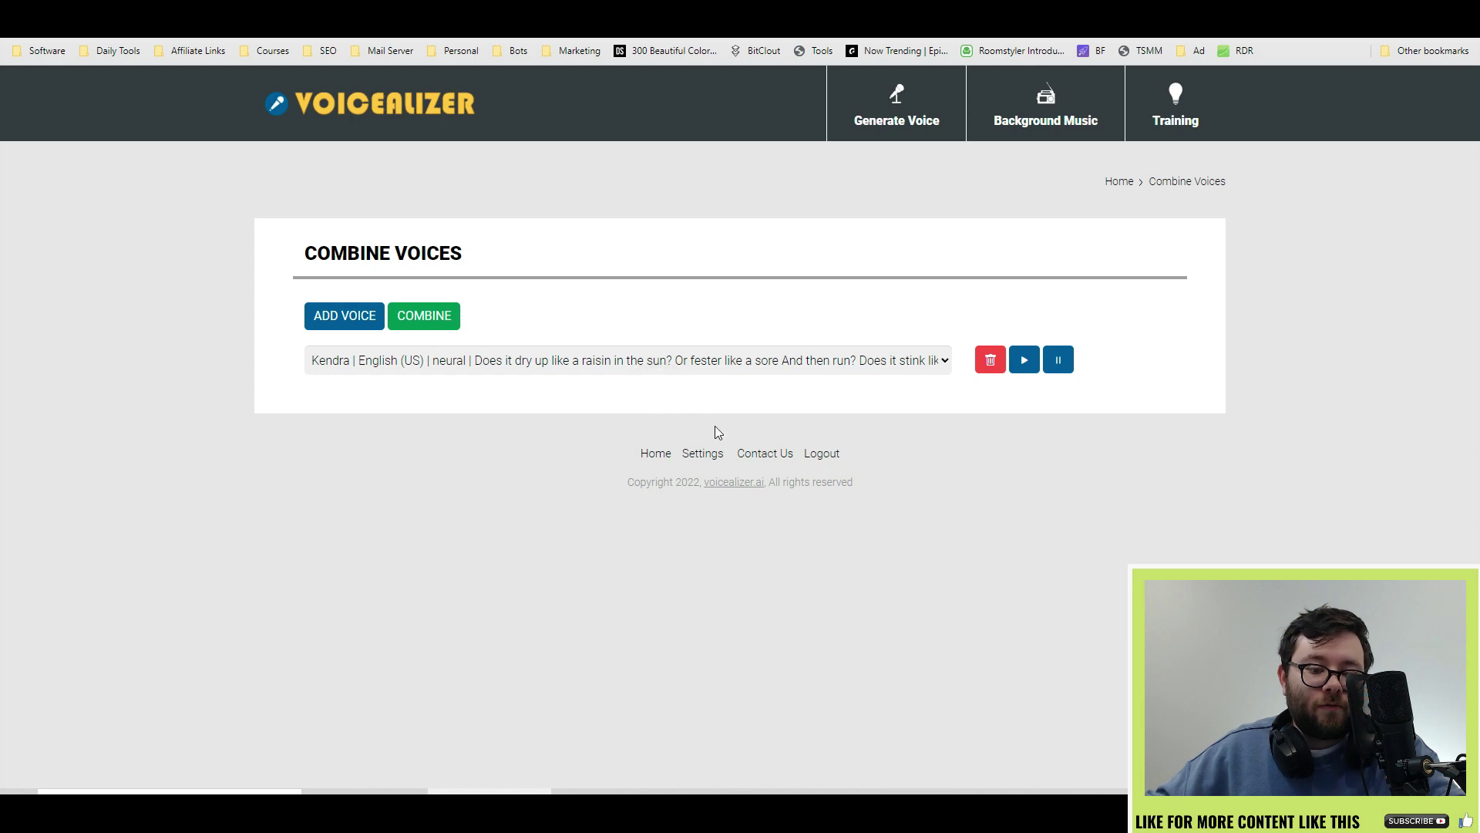
click(344, 316)
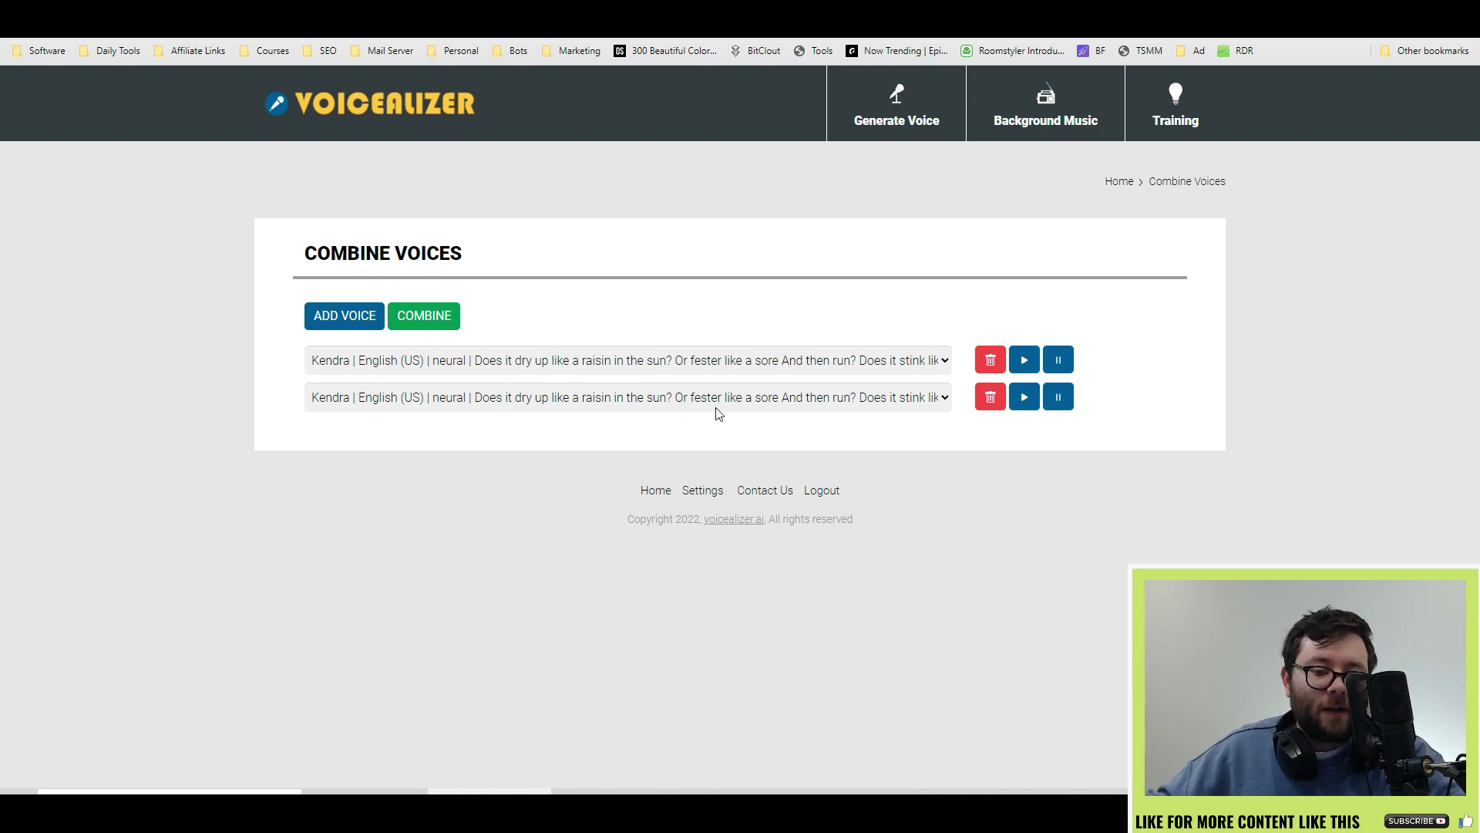
- Review the first two slots' voice choices and add three more voice slots
click(725, 360)
click(713, 398)
click(710, 397)
click(710, 397)
click(351, 319)
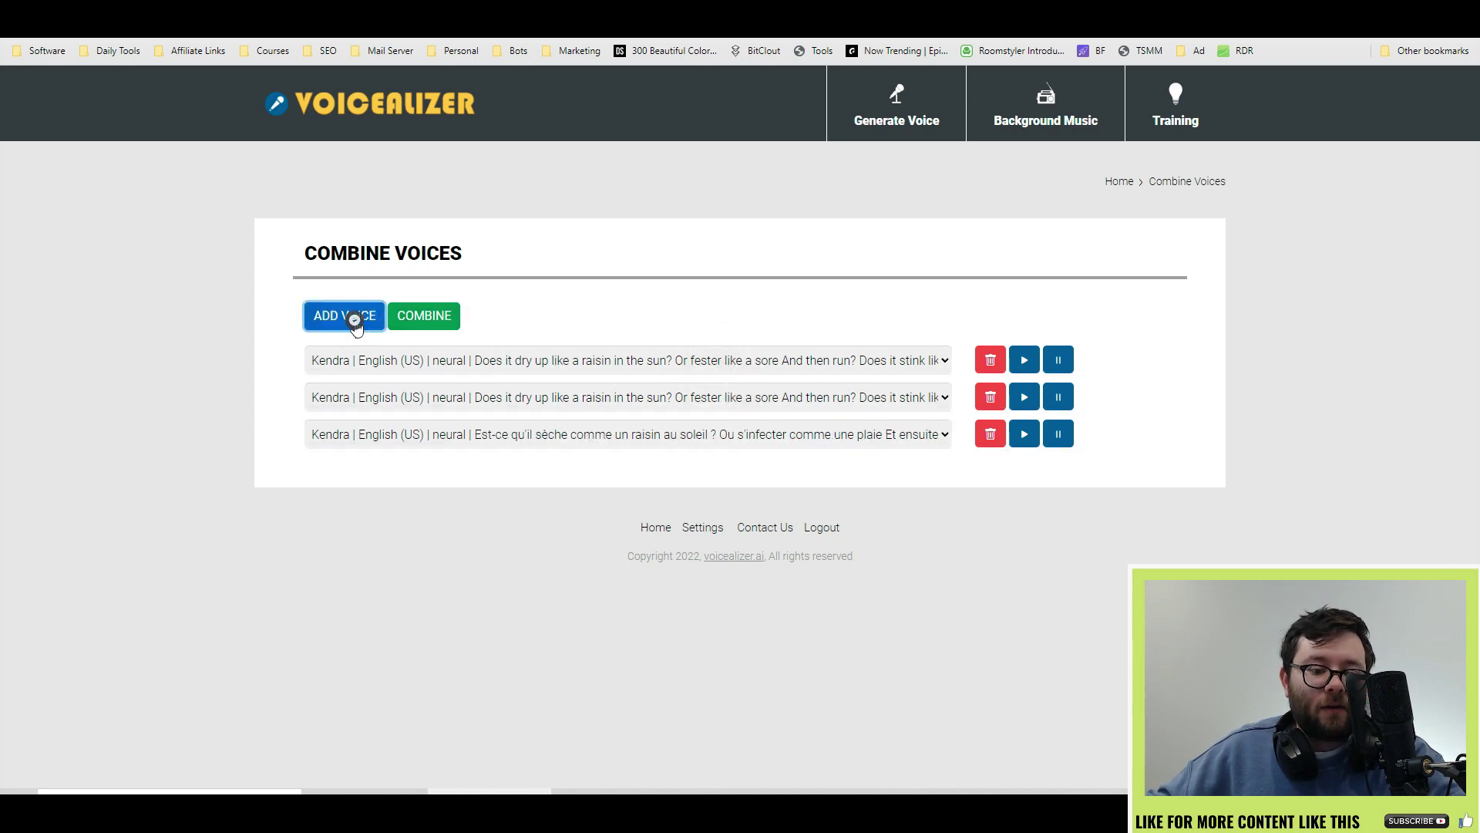
click(354, 322)
click(354, 322)
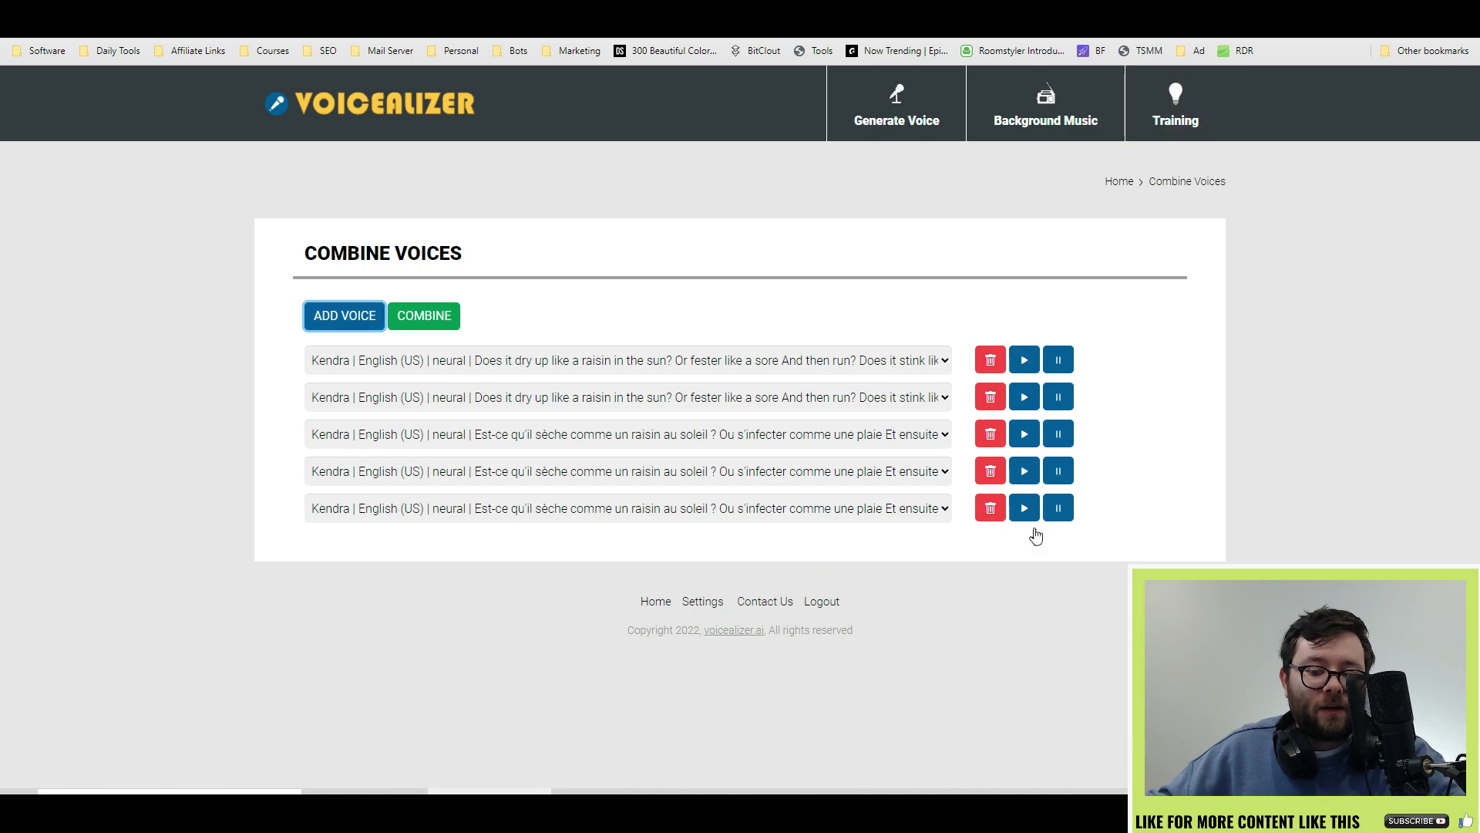